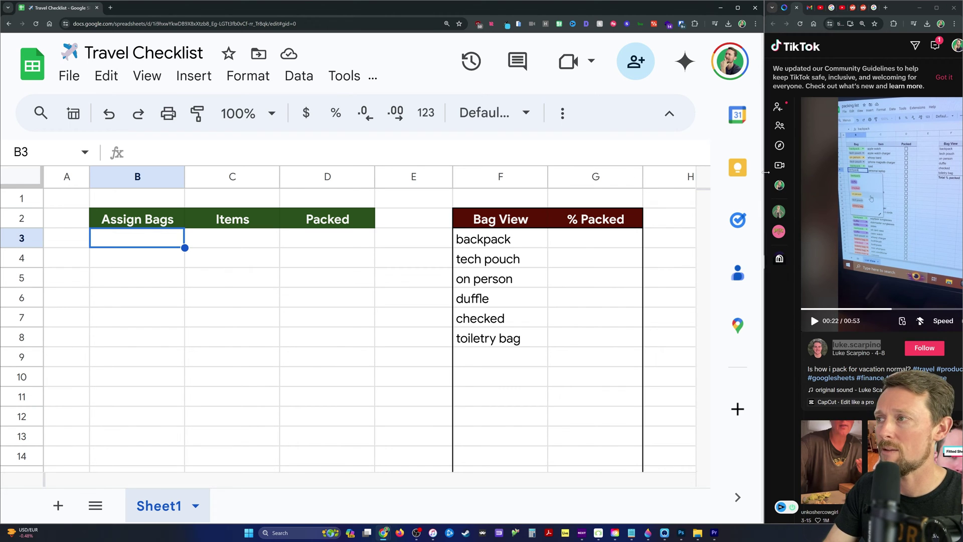
Name the bag list F3:F15 'bags' through the Name box.
{"action": "left_click_drag", "start_coordinate": [767, 172], "coordinate": [735, 172]}
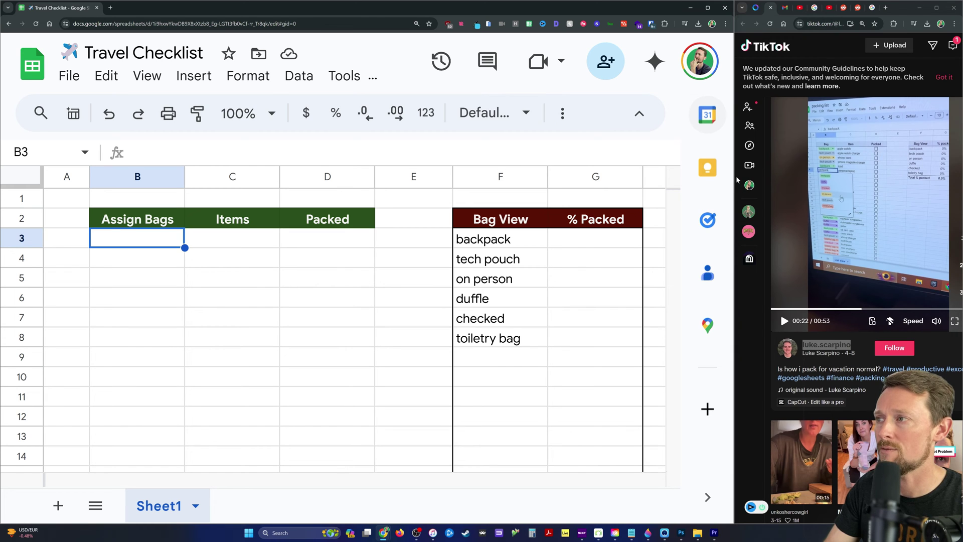
{"action": "left_click_drag", "start_coordinate": [735, 179], "coordinate": [751, 179]}
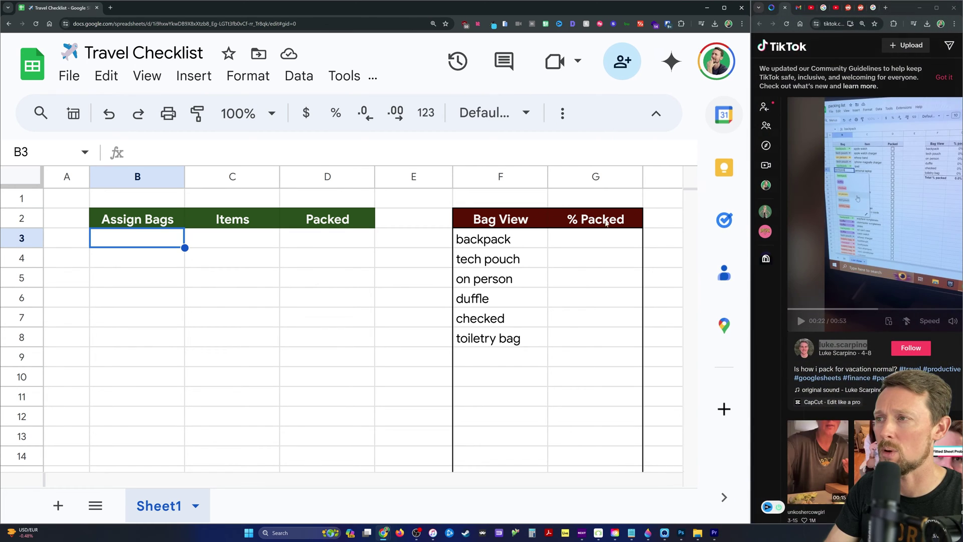
{"action": "left_click", "coordinate": [512, 240]}
{"action": "left_click", "coordinate": [502, 339], "text": "shift"}
{"action": "scroll", "coordinate": [523, 337], "scroll_direction": "down", "scroll_amount": 2}
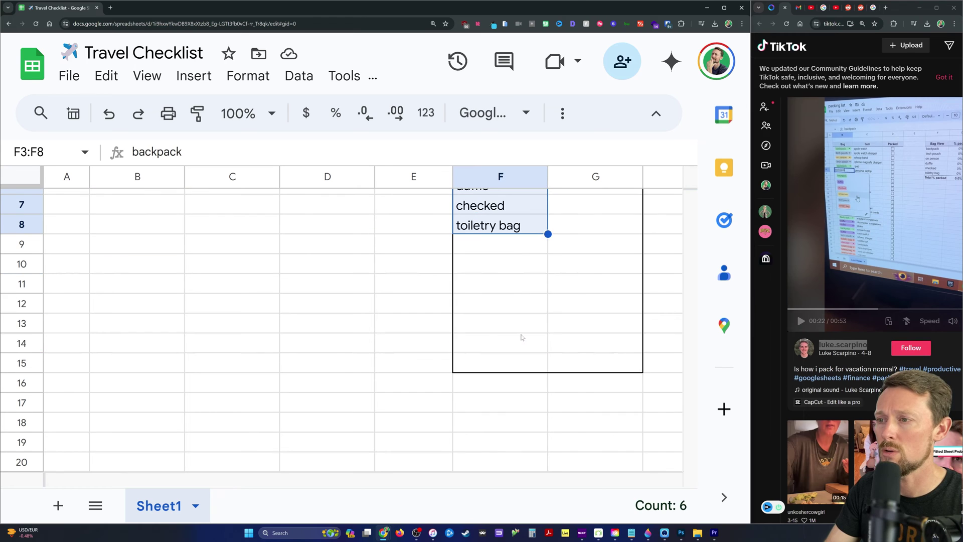
{"action": "left_click", "coordinate": [524, 361], "text": "shift"}
{"action": "scroll", "coordinate": [527, 275], "scroll_direction": "up", "scroll_amount": 2}
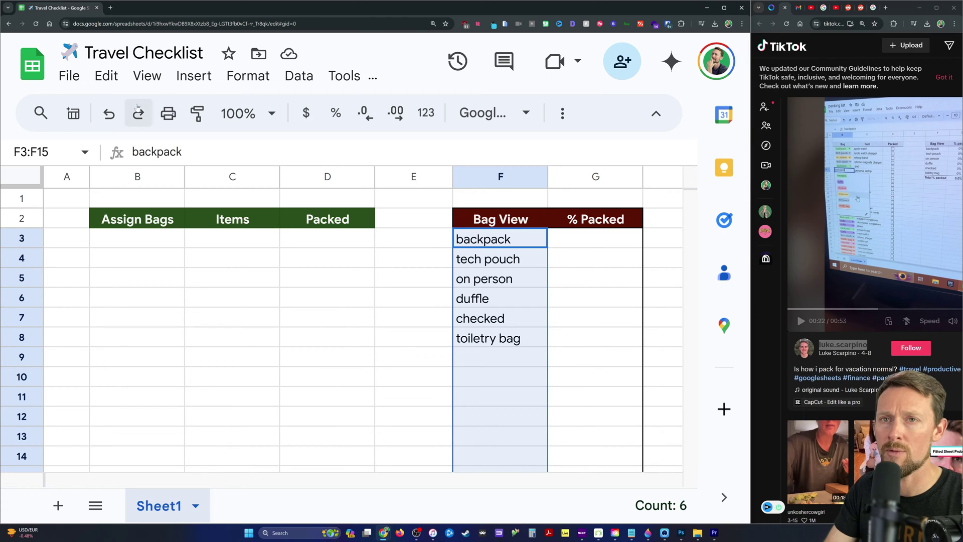
{"action": "left_click", "coordinate": [45, 152]}
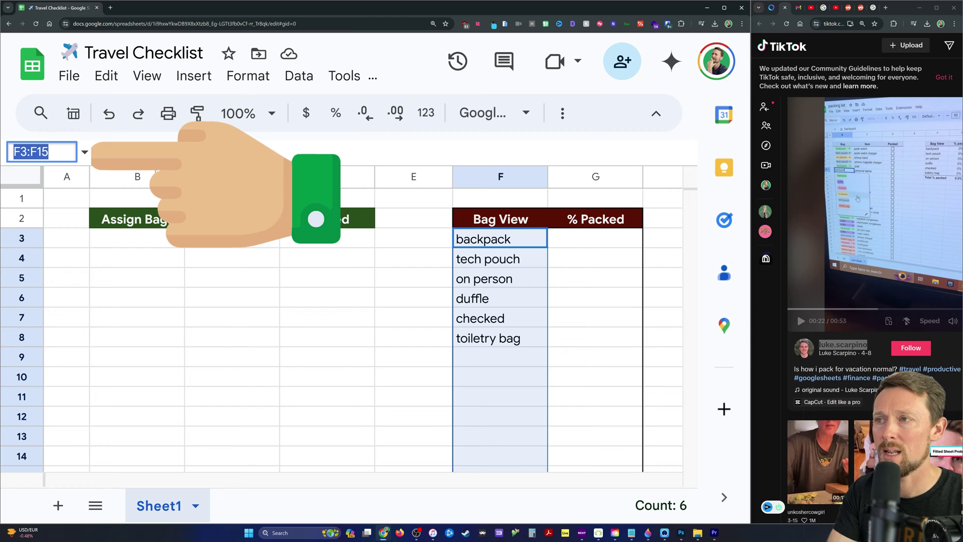
{"action": "type", "text": "bags"}
{"action": "key", "text": "Return"}
Confirm the bags range by selecting it from the named-ranges list.
{"action": "left_click", "coordinate": [233, 258]}
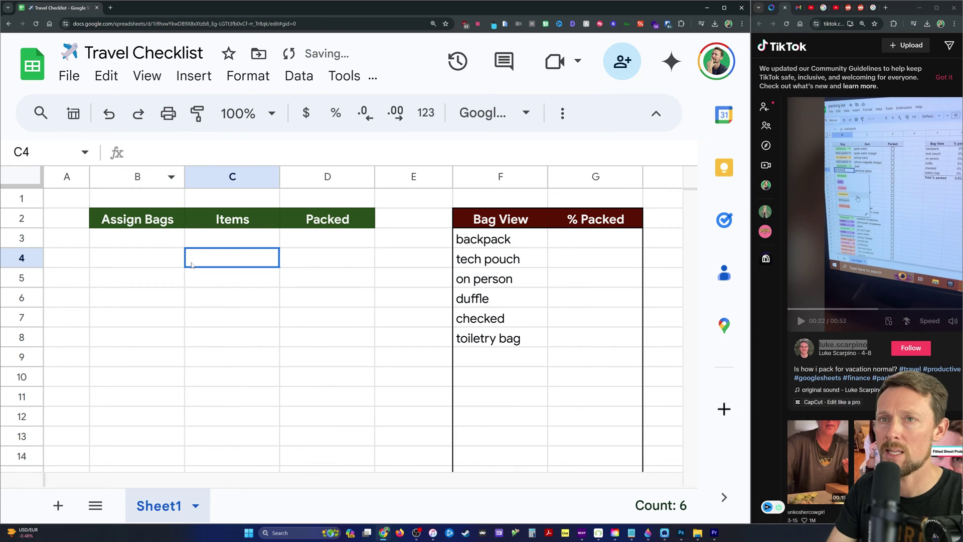
{"action": "left_click", "coordinate": [84, 152]}
{"action": "left_click", "coordinate": [73, 181]}
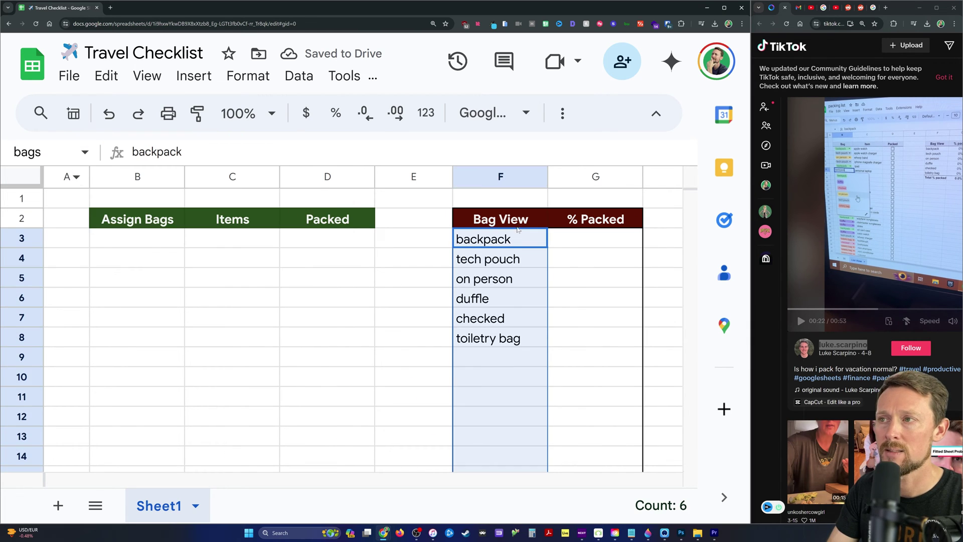
{"action": "scroll", "coordinate": [529, 236], "scroll_direction": "down", "scroll_amount": 2}
{"action": "scroll", "coordinate": [529, 237], "scroll_direction": "up", "scroll_amount": 2}
{"action": "scroll", "coordinate": [499, 252], "scroll_direction": "down", "scroll_amount": 2}
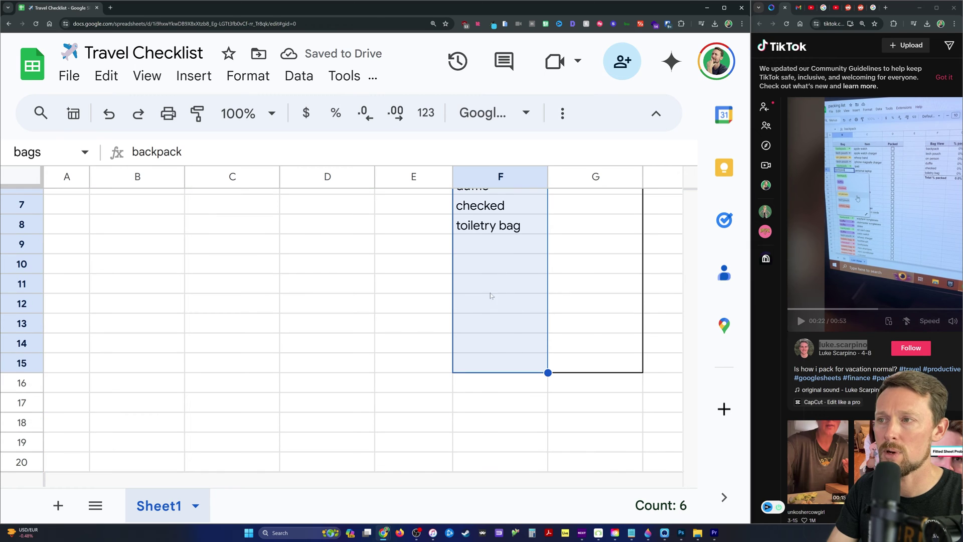
{"action": "scroll", "coordinate": [595, 289], "scroll_direction": "up", "scroll_amount": 2}
Select rows 101 to 1000 and delete them, then return to the top of the sheet.
{"action": "left_click", "coordinate": [161, 242]}
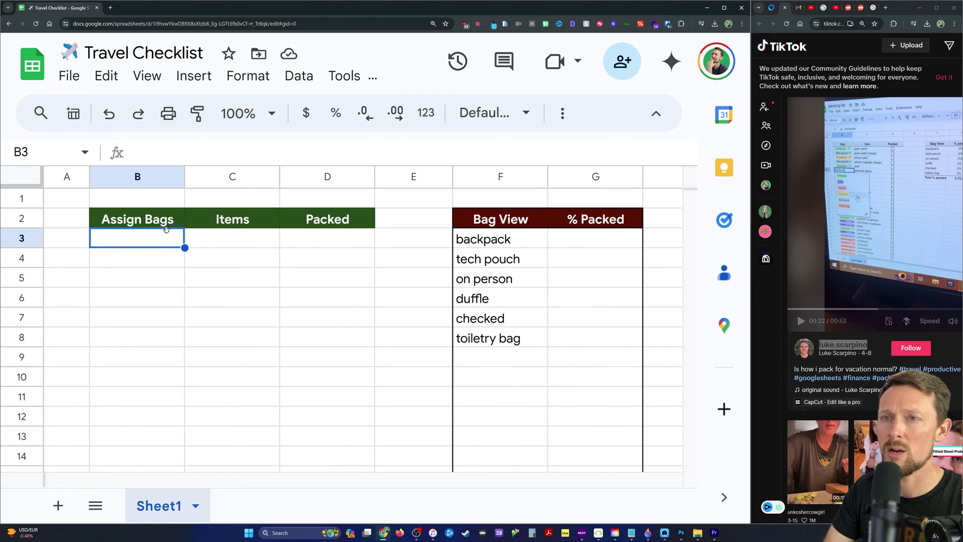
{"action": "key", "text": "ctrl+shift+Down"}
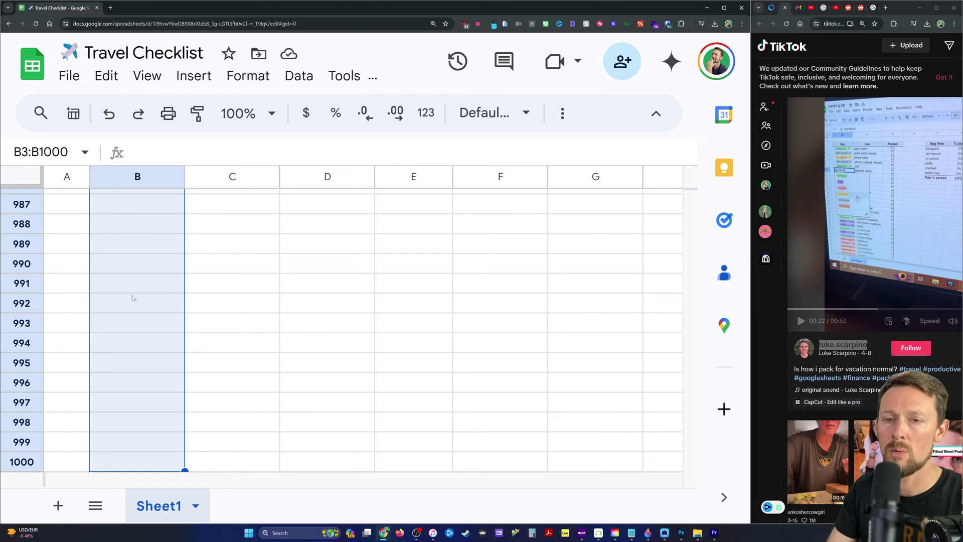
{"action": "scroll", "coordinate": [123, 301], "scroll_direction": "up", "scroll_amount": 1}
{"action": "key", "text": "ctrl+Up"}
{"action": "scroll", "coordinate": [150, 299], "scroll_direction": "down", "scroll_amount": 20}
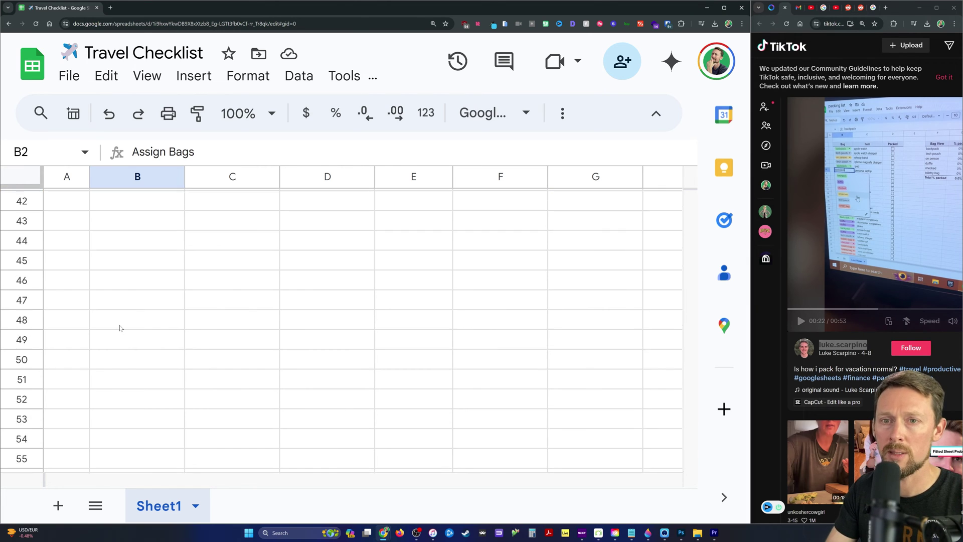
{"action": "scroll", "coordinate": [46, 400], "scroll_direction": "down", "scroll_amount": 1}
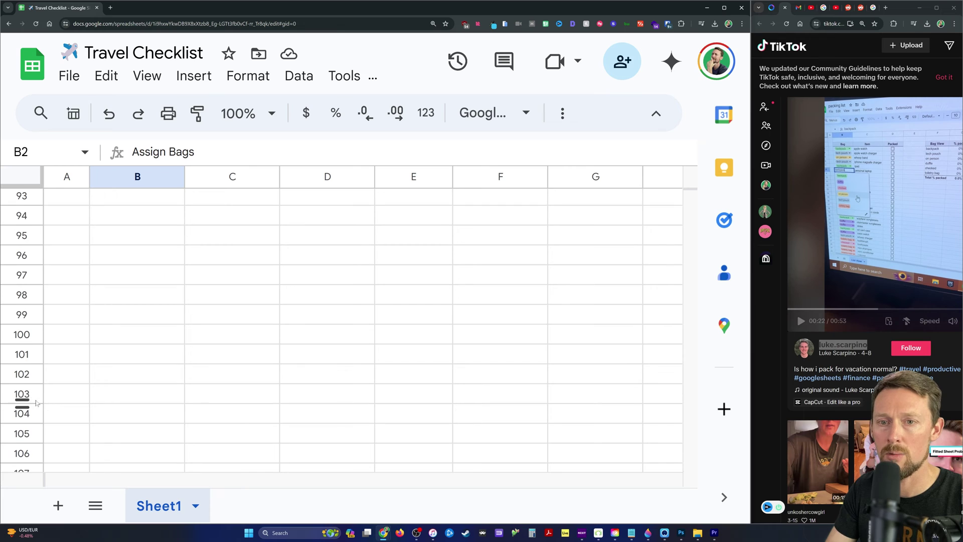
{"action": "left_click", "coordinate": [22, 359]}
{"action": "key", "text": "ctrl+shift+Down"}
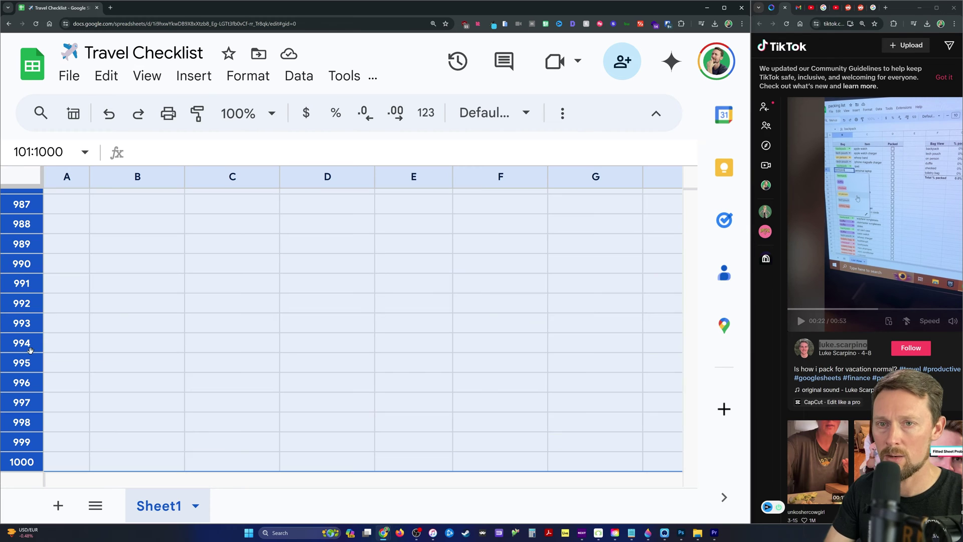
{"action": "right_click", "coordinate": [290, 279]}
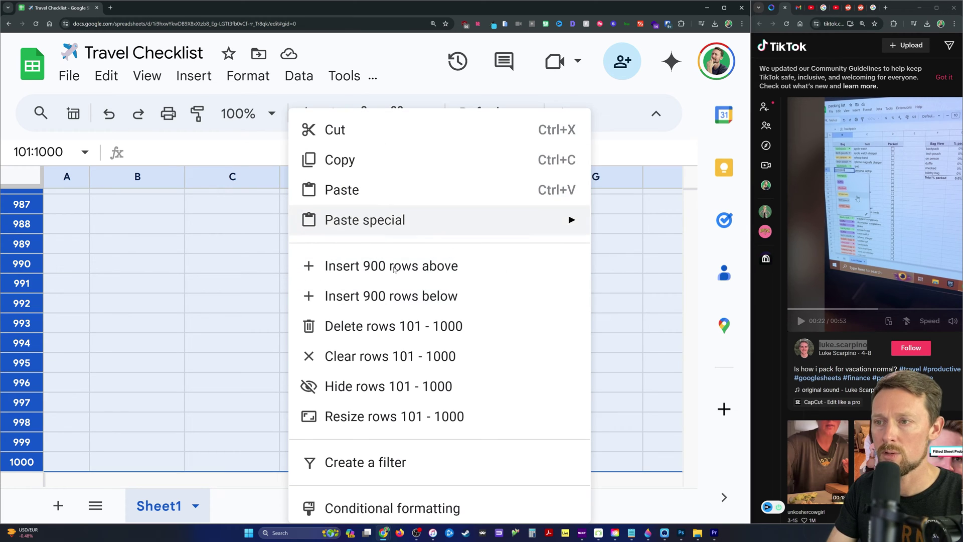
{"action": "left_click", "coordinate": [308, 325]}
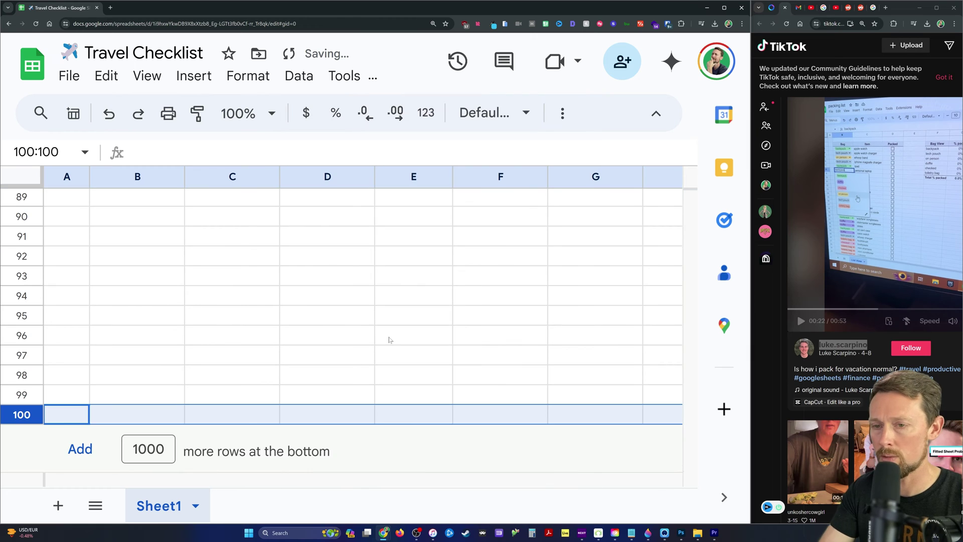
{"action": "key", "text": "ctrl+Home"}
{"action": "left_click", "coordinate": [165, 244]}
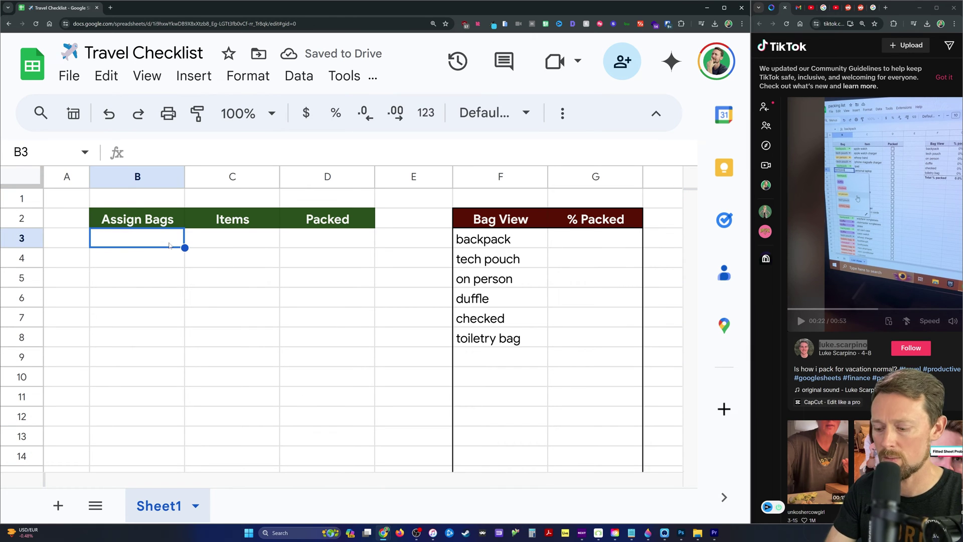
Name the Assign Bags range B3:B100 'assigned'.
{"action": "key", "text": "ctrl+shift+Down"}
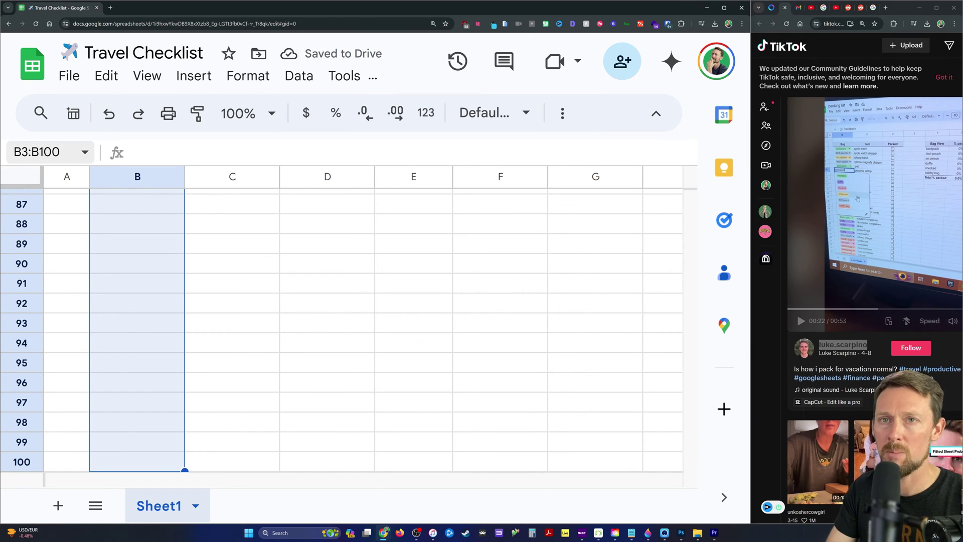
{"action": "left_click", "coordinate": [45, 151]}
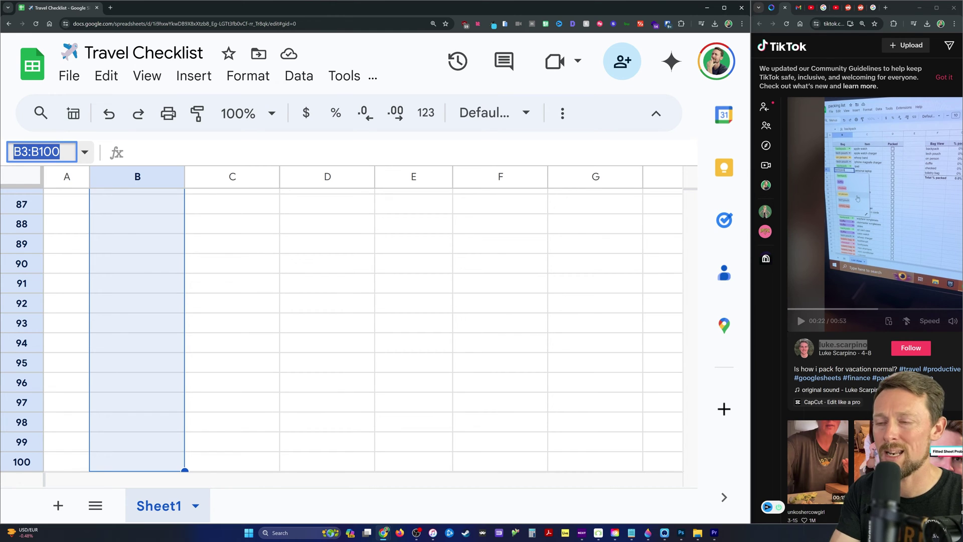
{"action": "type", "text": "assigned"}
{"action": "key", "text": "Return"}
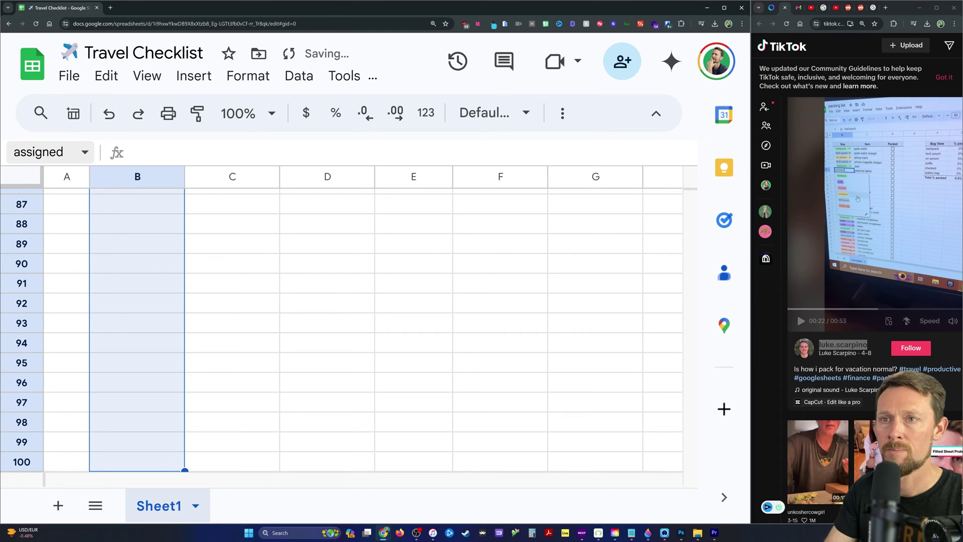
{"action": "key", "text": "ctrl+Up"}
Name the Items range C3:C100 'items'.
{"action": "left_click", "coordinate": [233, 218]}
{"action": "key", "text": "ctrl+shift+Down"}
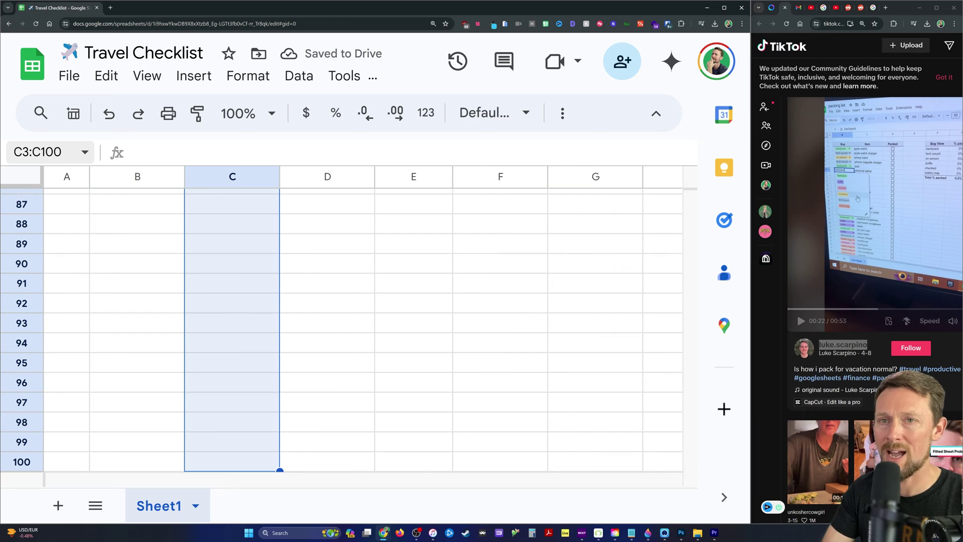
{"action": "key", "text": "ctrl+j"}
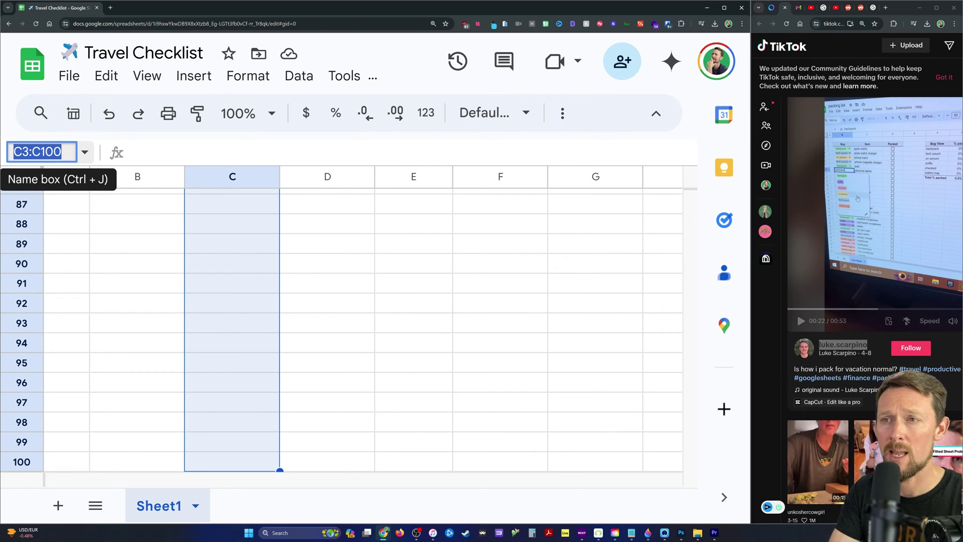
{"action": "type", "text": "itesm"}
{"action": "type", "text": "ms"}
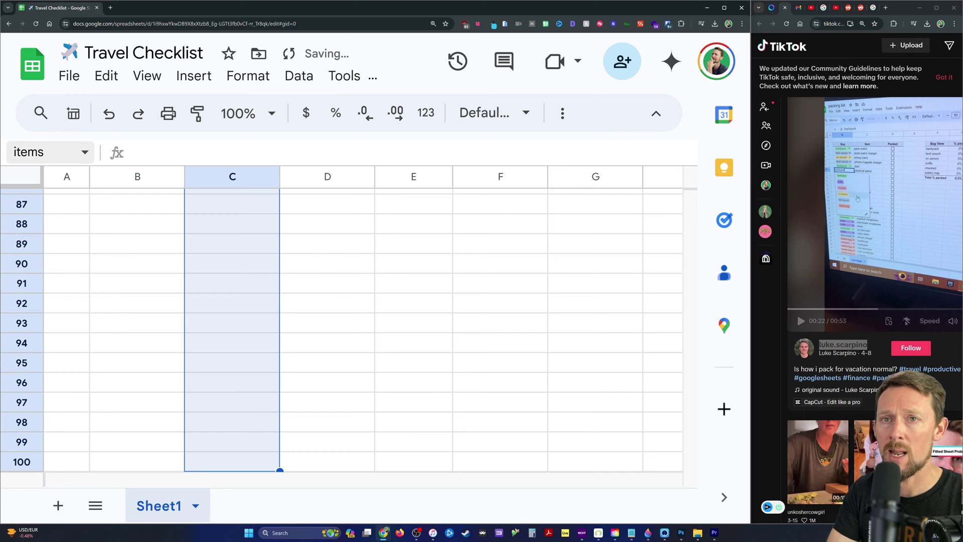
{"action": "key", "text": "Return"}
{"action": "key", "text": "Right"}
Name the Packed range D3:D100 'packed'.
{"action": "key", "text": "Down"}
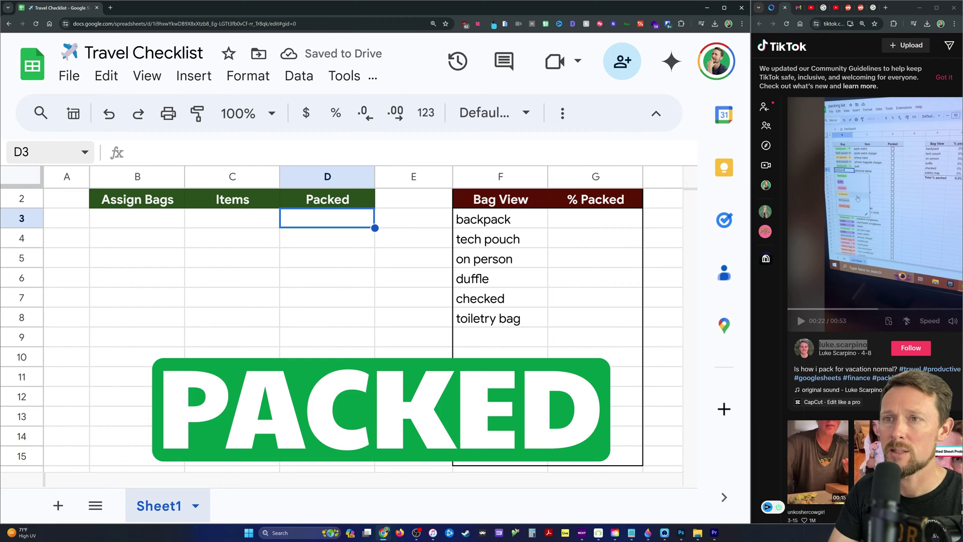
{"action": "key", "text": "ctrl+shift+Down"}
{"action": "key", "text": "ctrl+j"}
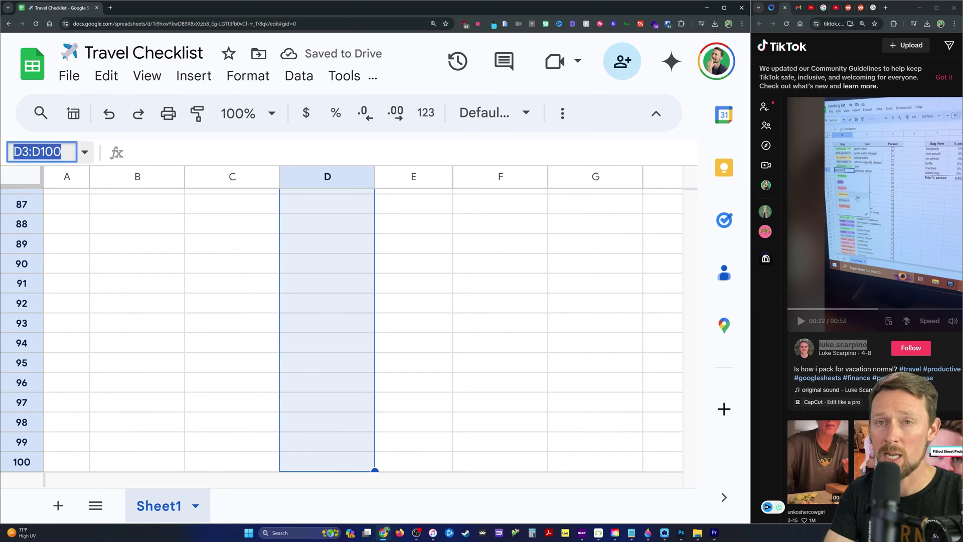
{"action": "type", "text": "pack"}
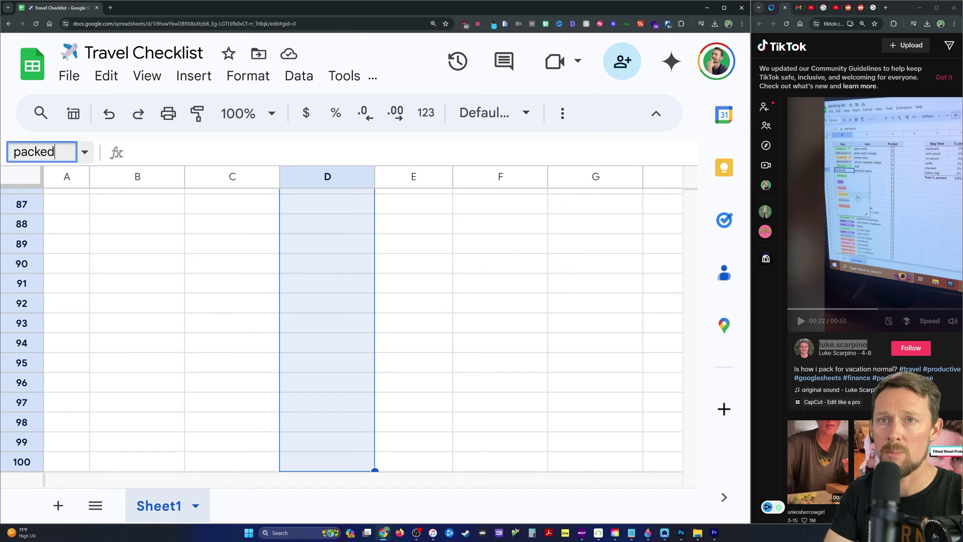
{"action": "type", "text": "ed"}
{"action": "key", "text": "Return"}
{"action": "key", "text": "ctrl+Home"}
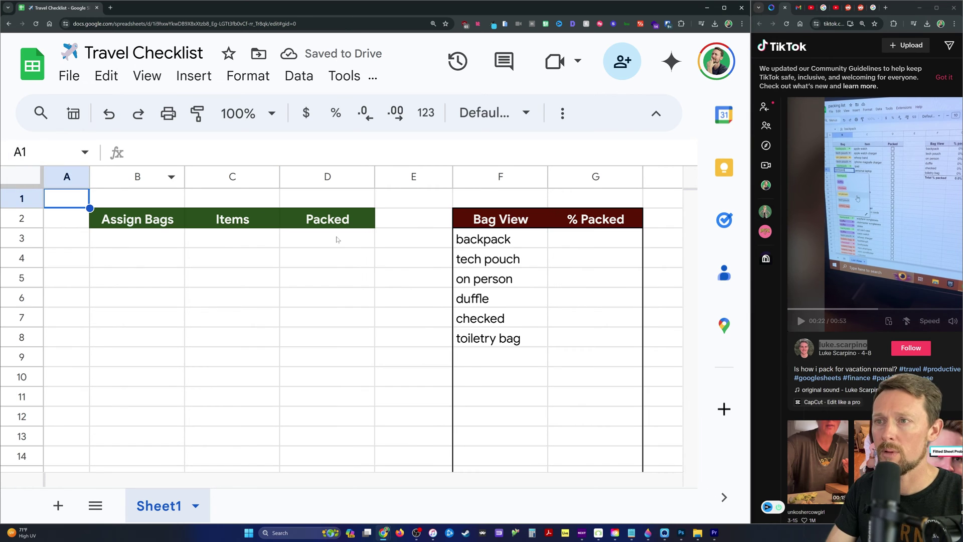
{"action": "left_click", "coordinate": [338, 240]}
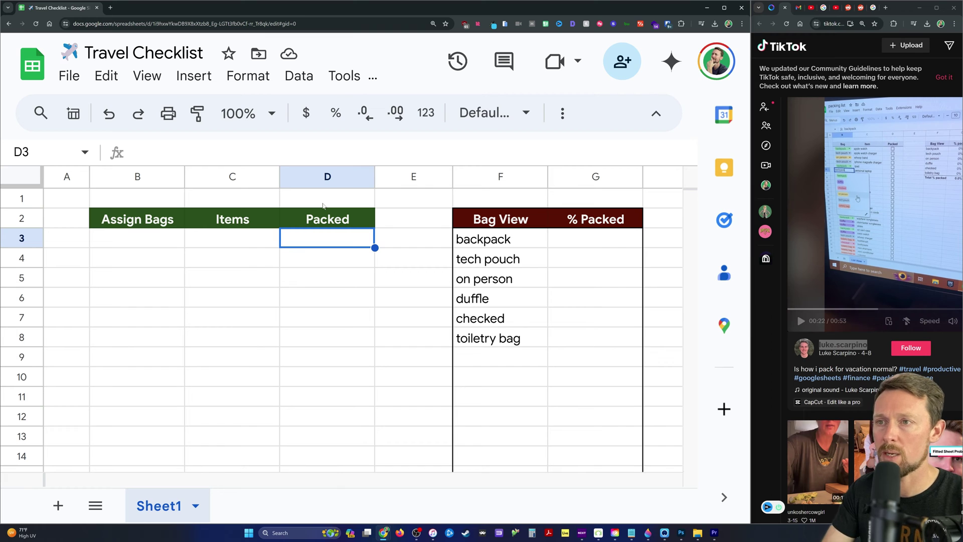
Insert a dropdown in D3 and change its validation to a checkbox.
{"action": "type", "text": "@"}
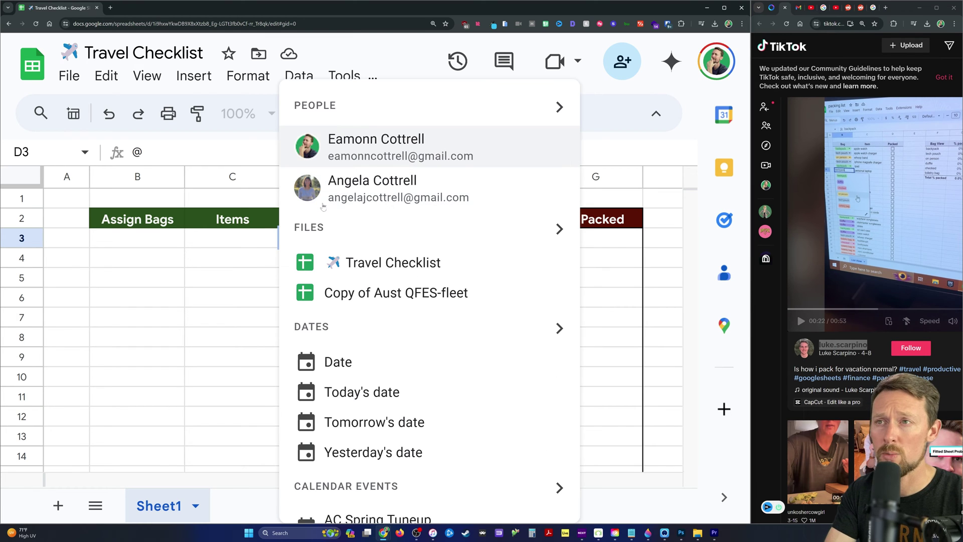
{"action": "type", "text": "drop"}
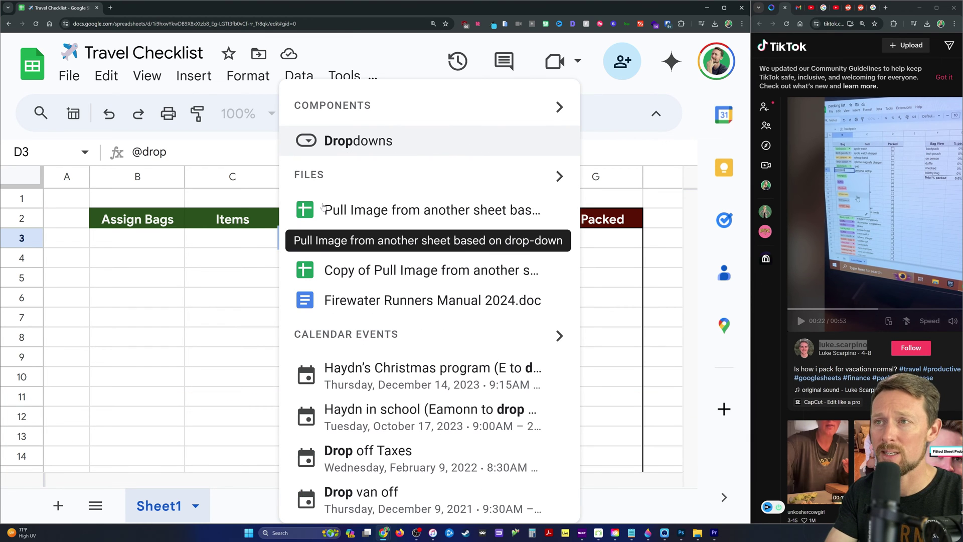
{"action": "left_click", "coordinate": [353, 145]}
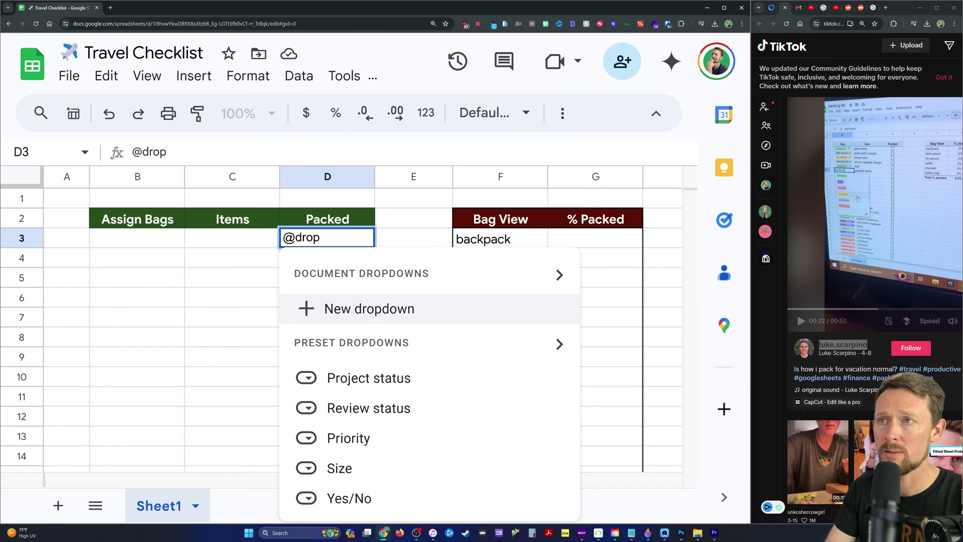
{"action": "left_click", "coordinate": [341, 316]}
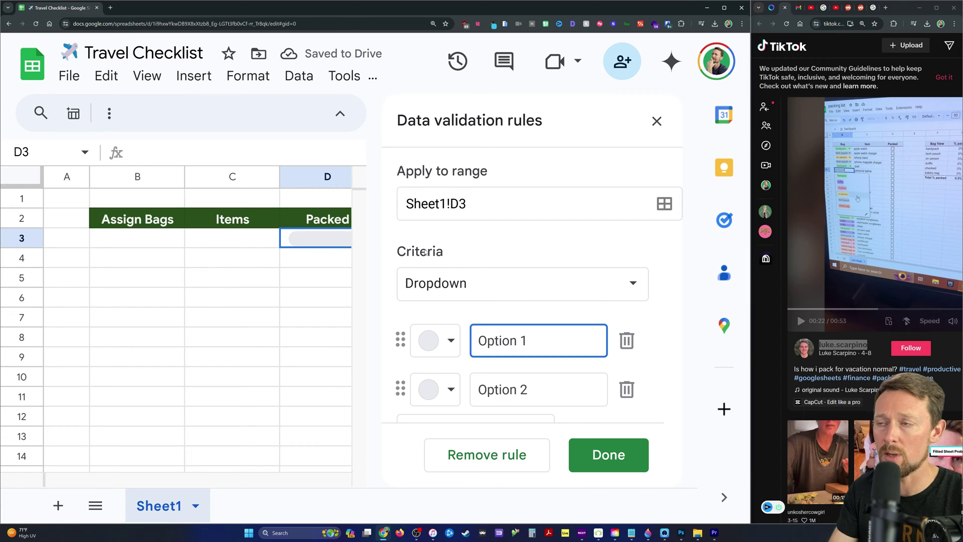
{"action": "left_click", "coordinate": [486, 282]}
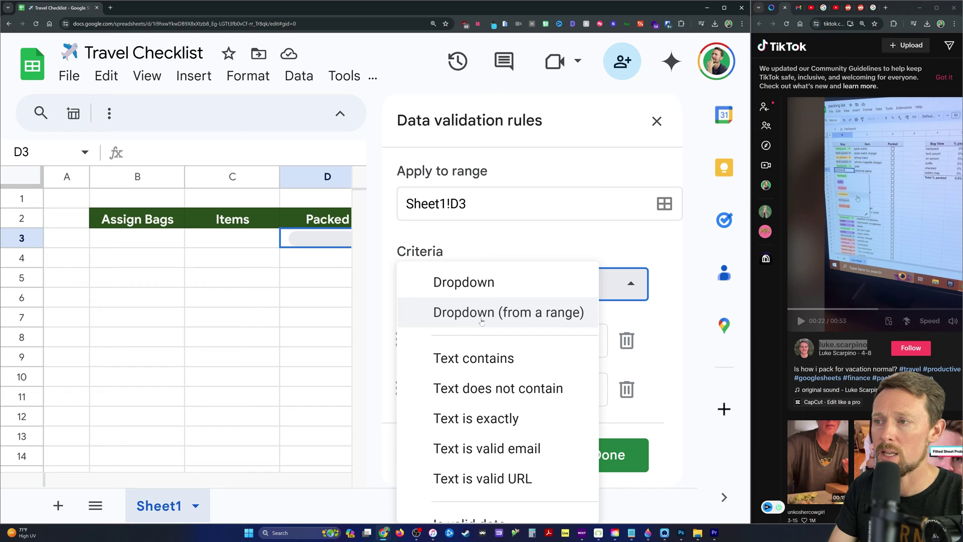
{"action": "scroll", "coordinate": [479, 357], "scroll_direction": "down", "scroll_amount": 10}
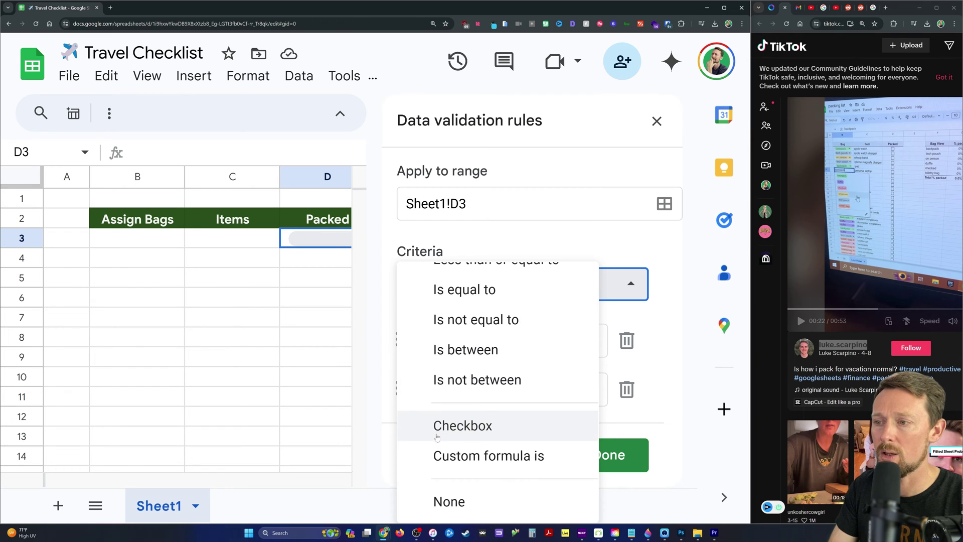
{"action": "left_click", "coordinate": [442, 426]}
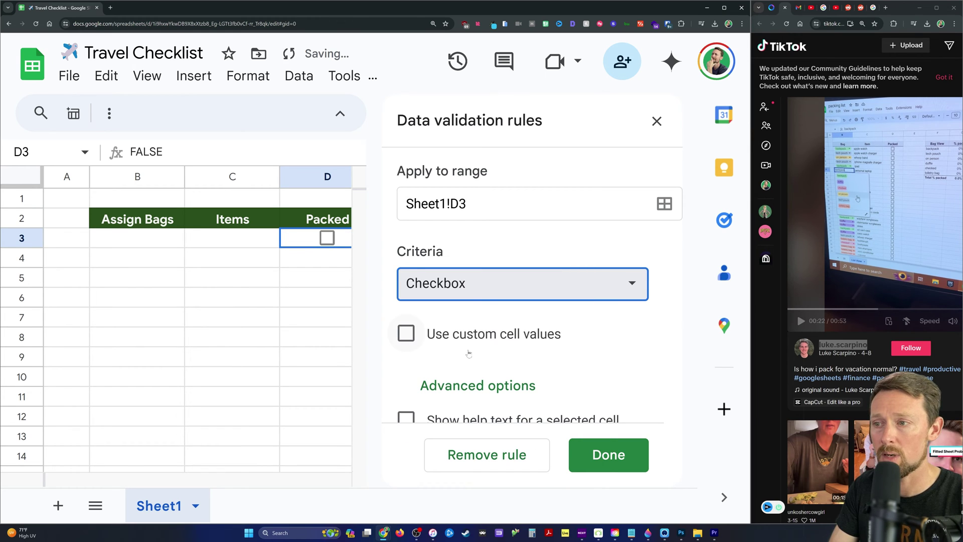
{"action": "scroll", "coordinate": [464, 341], "scroll_direction": "down", "scroll_amount": 3}
{"action": "left_click", "coordinate": [602, 454]}
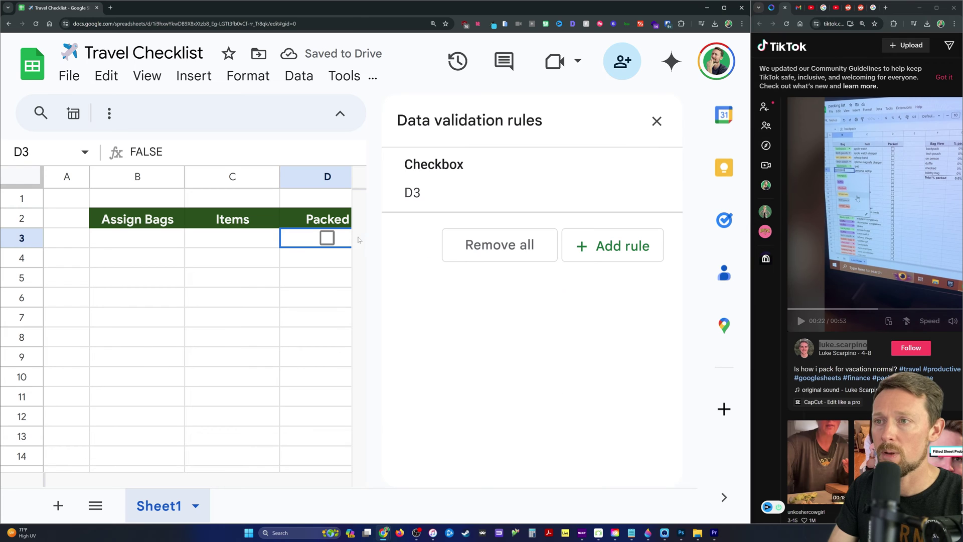
Extend the checkbox rule to cover D3:D100.
{"action": "left_click", "coordinate": [584, 184]}
{"action": "left_click", "coordinate": [577, 198]}
{"action": "type", "text": ":D100"}
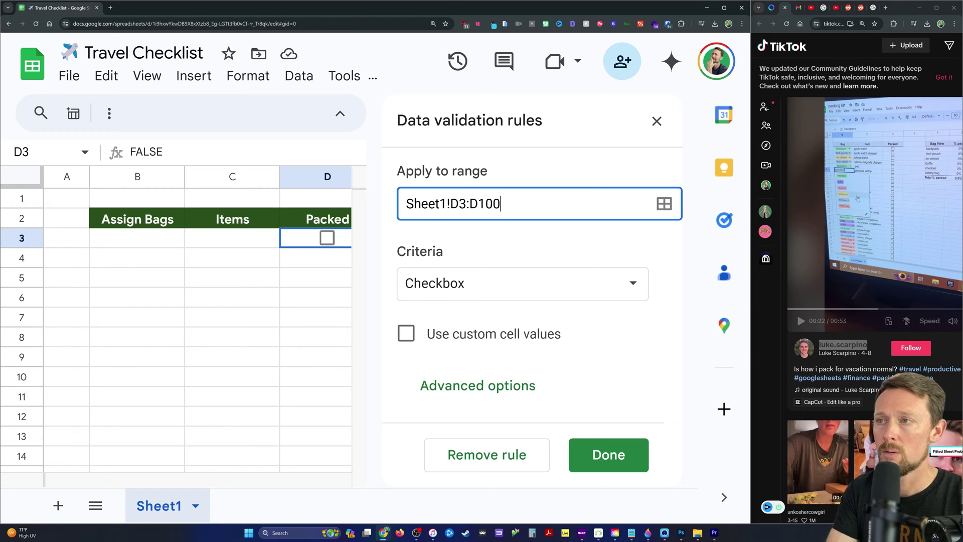
{"action": "left_click", "coordinate": [608, 454]}
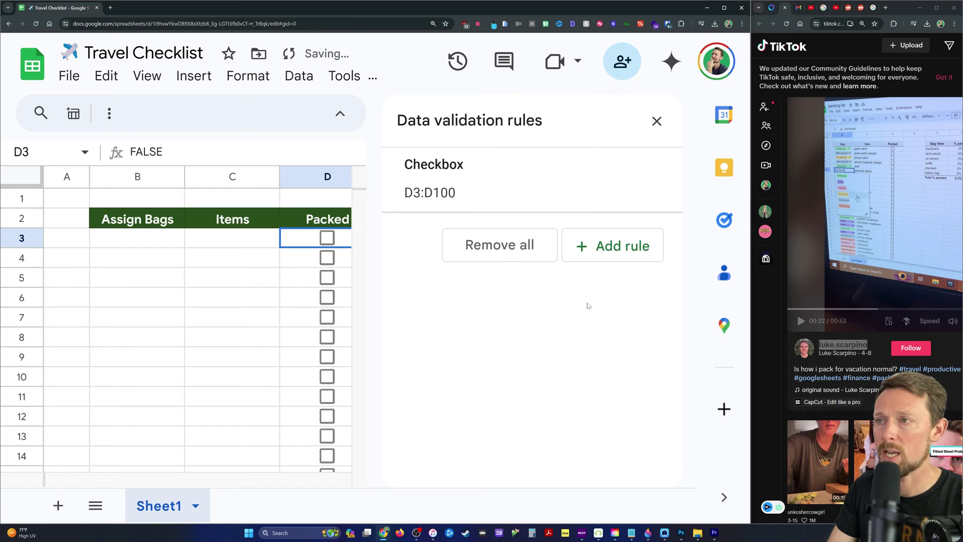
{"action": "left_click", "coordinate": [657, 121]}
{"action": "scroll", "coordinate": [271, 341], "scroll_direction": "down", "scroll_amount": 20}
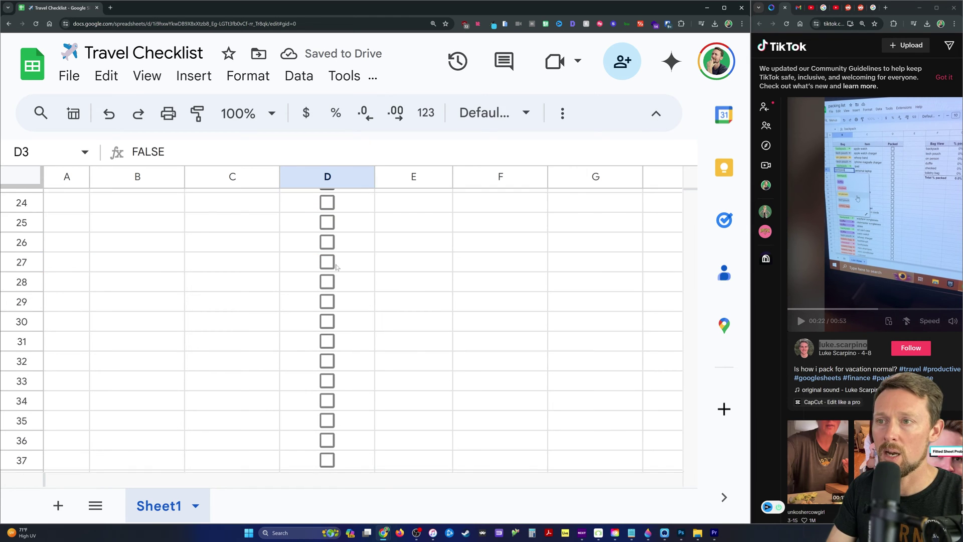
{"action": "scroll", "coordinate": [329, 241], "scroll_direction": "up", "scroll_amount": 20}
Narrow the Packed column and select B3.
{"action": "left_click_drag", "start_coordinate": [375, 177], "coordinate": [348, 177]}
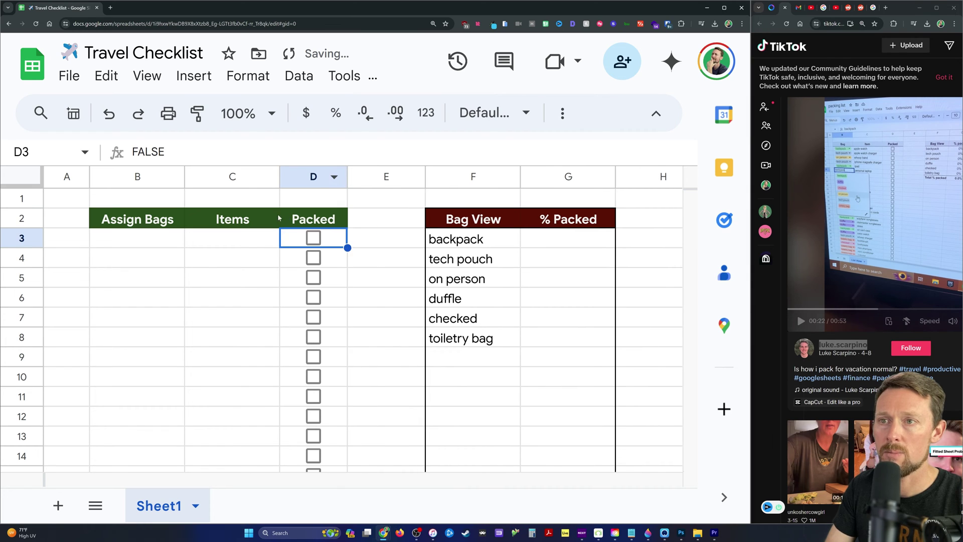
{"action": "key", "text": "Left"}
{"action": "left_click", "coordinate": [165, 246]}
{"action": "left_click_drag", "start_coordinate": [240, 240], "coordinate": [242, 253]}
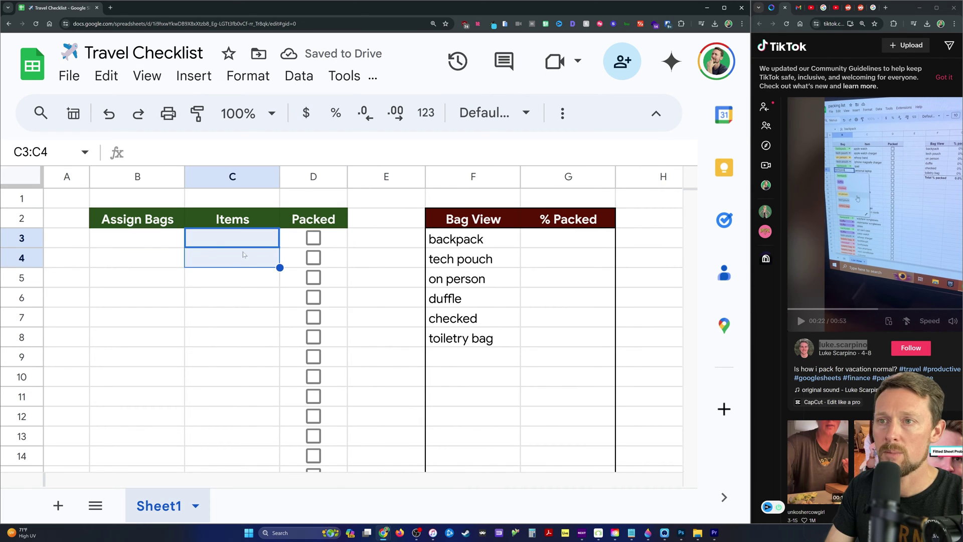
{"action": "left_click", "coordinate": [168, 241]}
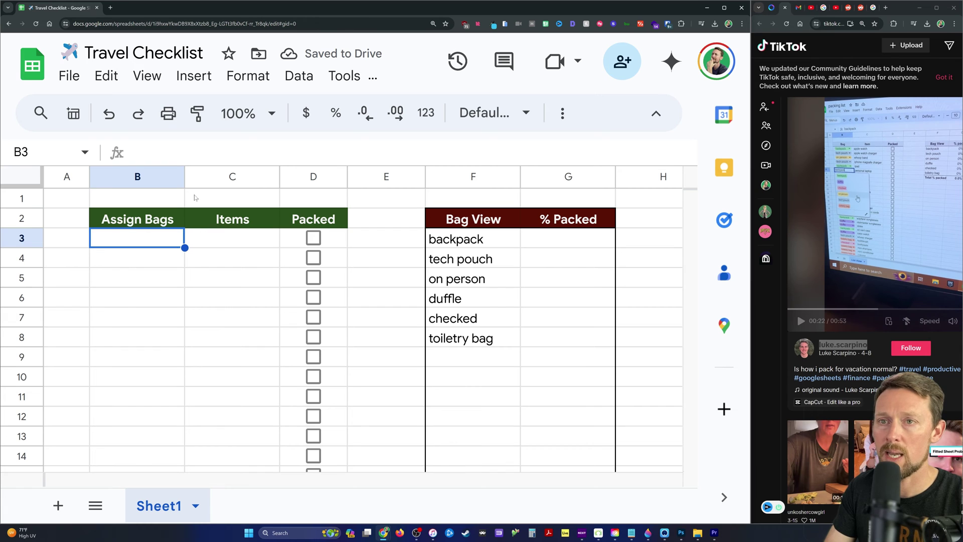
Turn B3 into a dropdown drawing its options from the range =bags.
{"action": "type", "text": "@drop"}
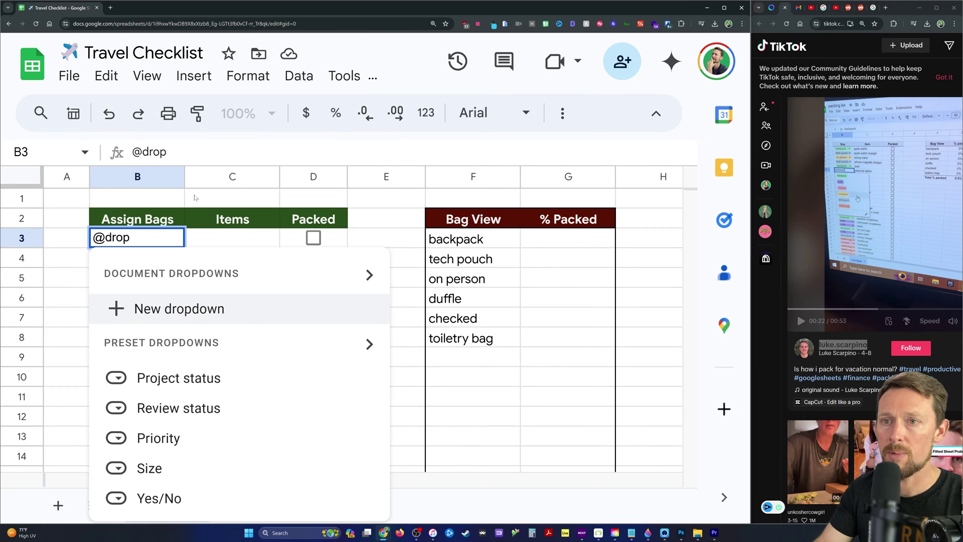
{"action": "type", "text": "d"}
{"action": "key", "text": "Return"}
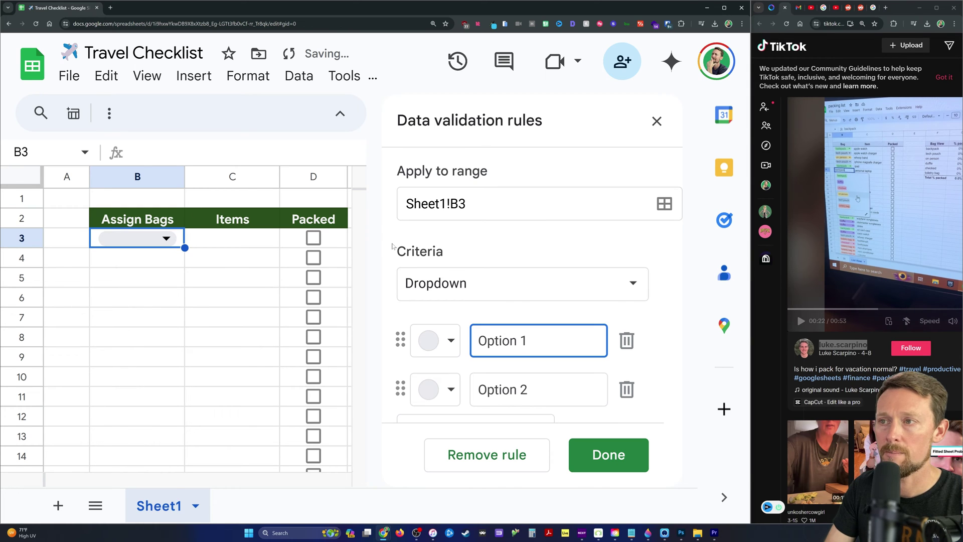
{"action": "left_click", "coordinate": [626, 279]}
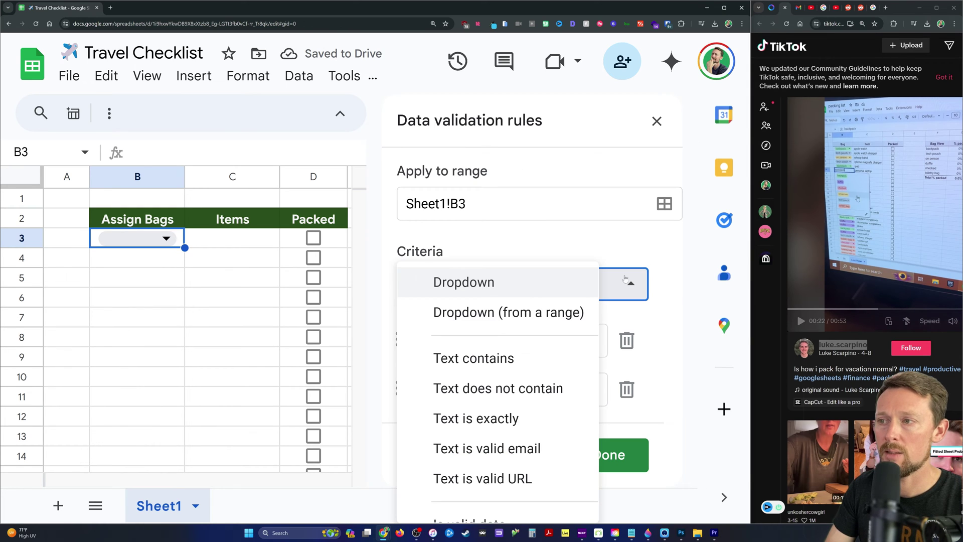
{"action": "left_click", "coordinate": [520, 315]}
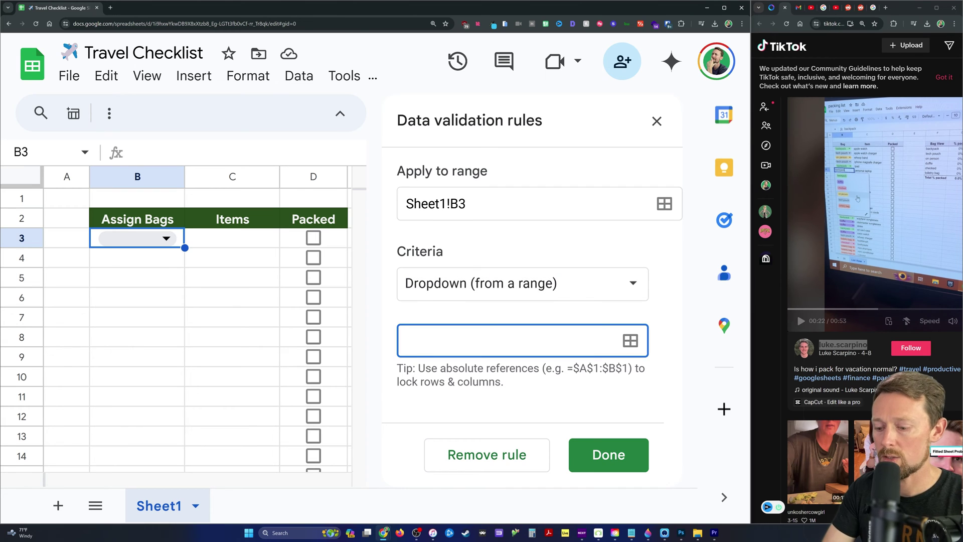
{"action": "type", "text": "=bags"}
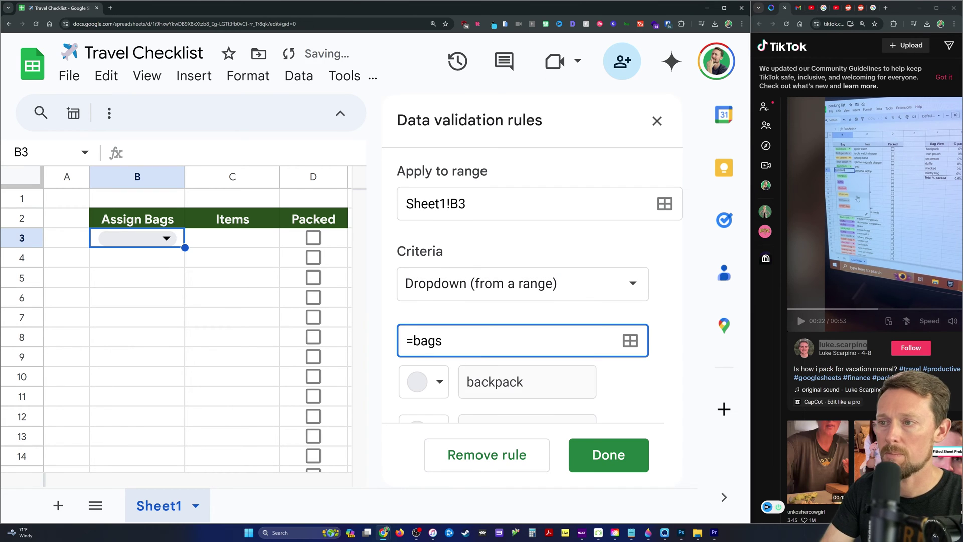
{"action": "scroll", "coordinate": [565, 333], "scroll_direction": "down", "scroll_amount": 6}
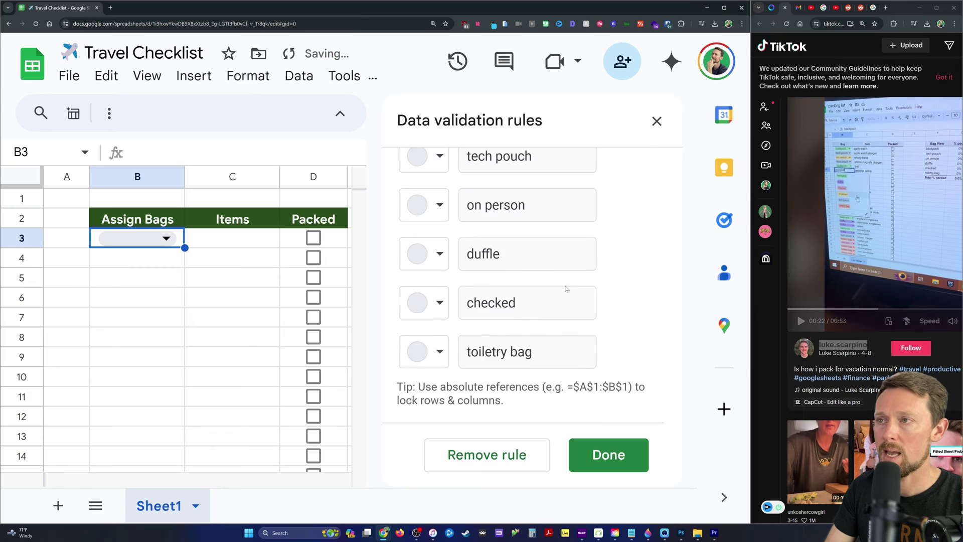
{"action": "scroll", "coordinate": [567, 287], "scroll_direction": "up", "scroll_amount": 2}
{"action": "scroll", "coordinate": [567, 287], "scroll_direction": "up", "scroll_amount": 2}
{"action": "left_click", "coordinate": [609, 455]}
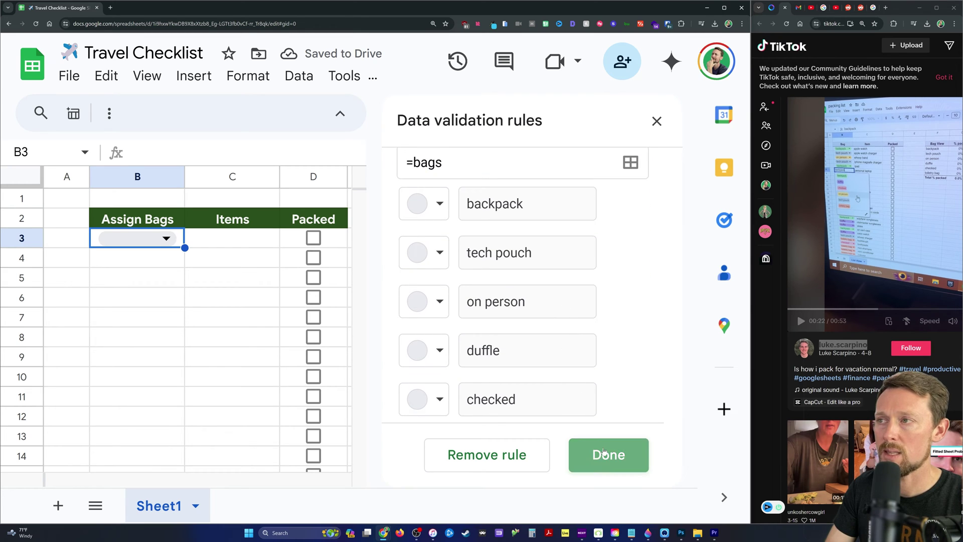
{"action": "left_click", "coordinate": [661, 125]}
{"action": "left_click_drag", "start_coordinate": [454, 239], "coordinate": [509, 340]}
{"action": "left_click", "coordinate": [459, 358]}
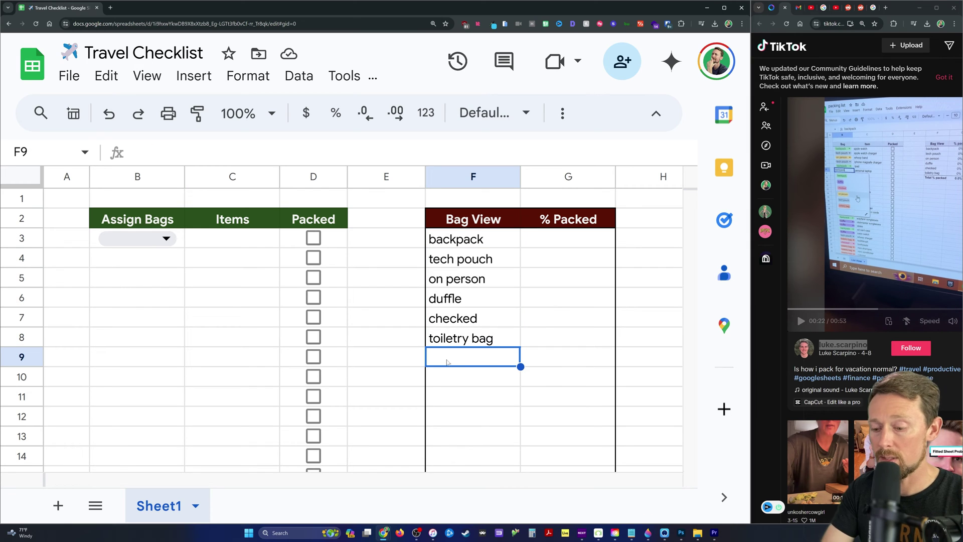
Add 'pockets' below toiletry bag in the bag list and pick it in B3.
{"action": "type", "text": "pockets"}
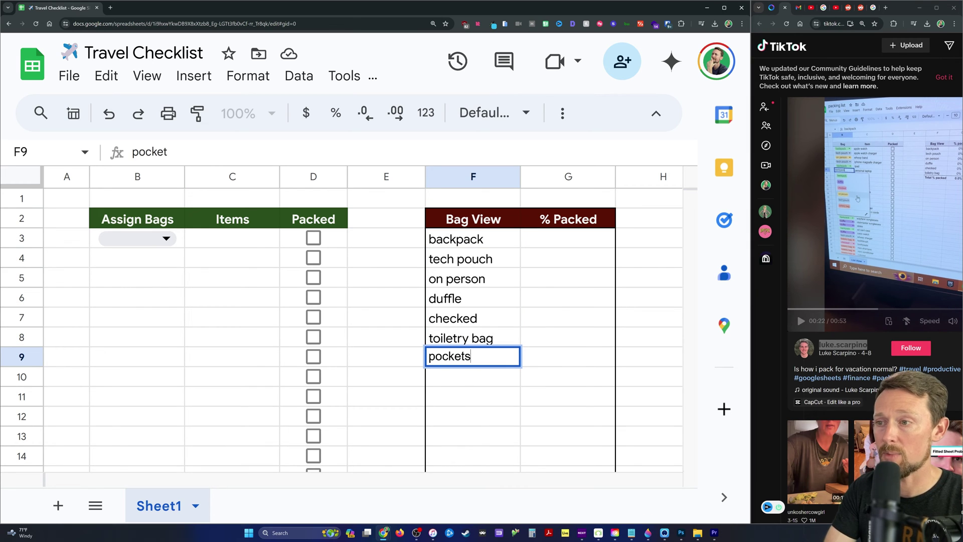
{"action": "key", "text": "Return"}
{"action": "left_click", "coordinate": [170, 238]}
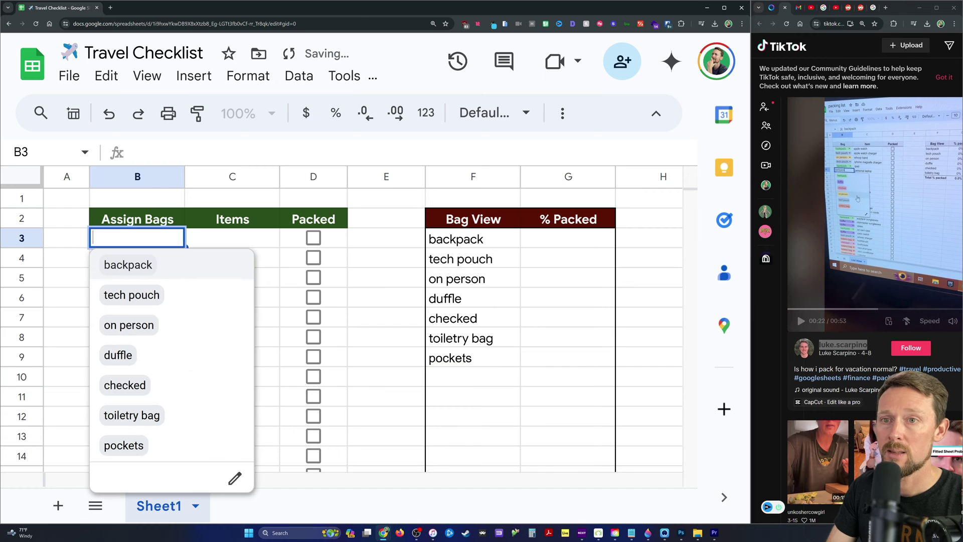
{"action": "left_click", "coordinate": [151, 446]}
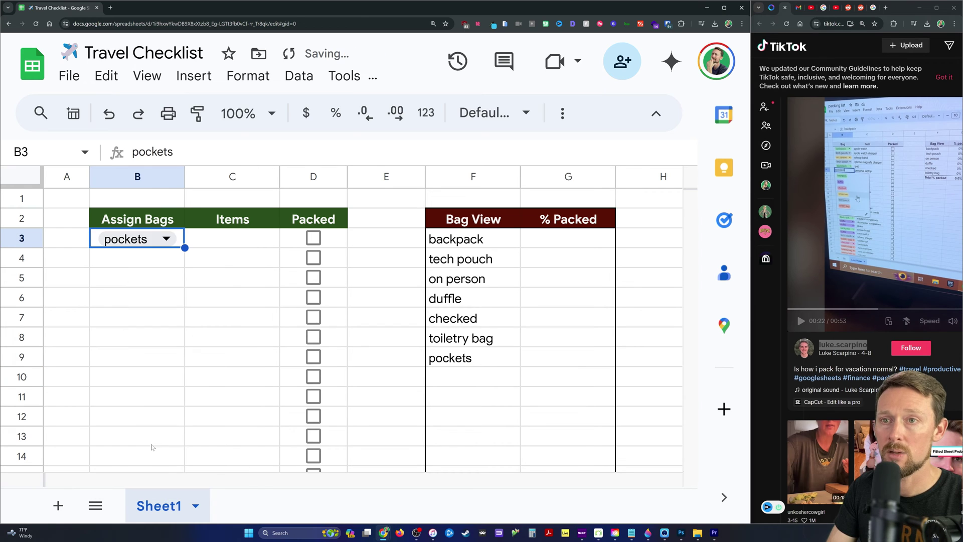
Change B3's bag to toiletry bag.
{"action": "left_click", "coordinate": [160, 241]}
{"action": "key", "text": "Up"}
{"action": "key", "text": "Return"}
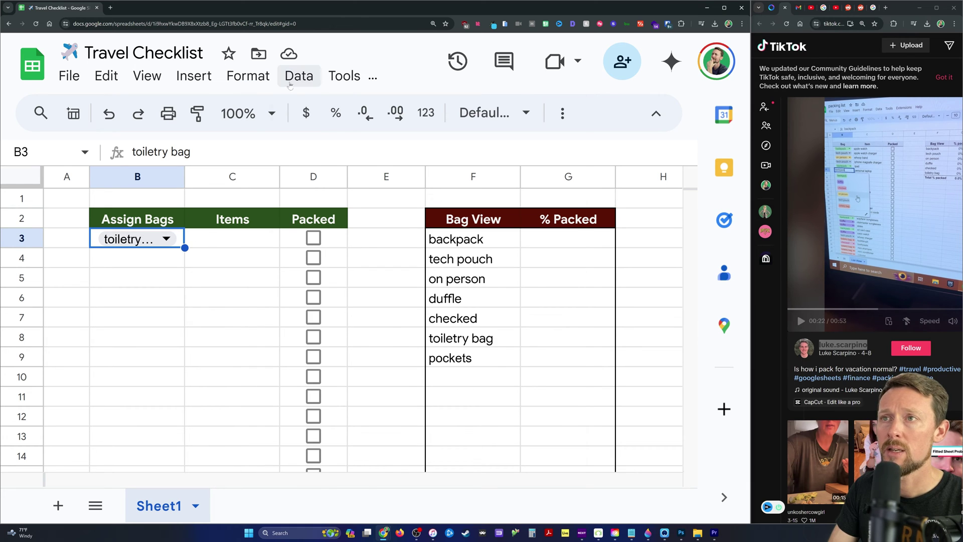
{"action": "left_click", "coordinate": [299, 75]}
{"action": "left_click", "coordinate": [173, 252]}
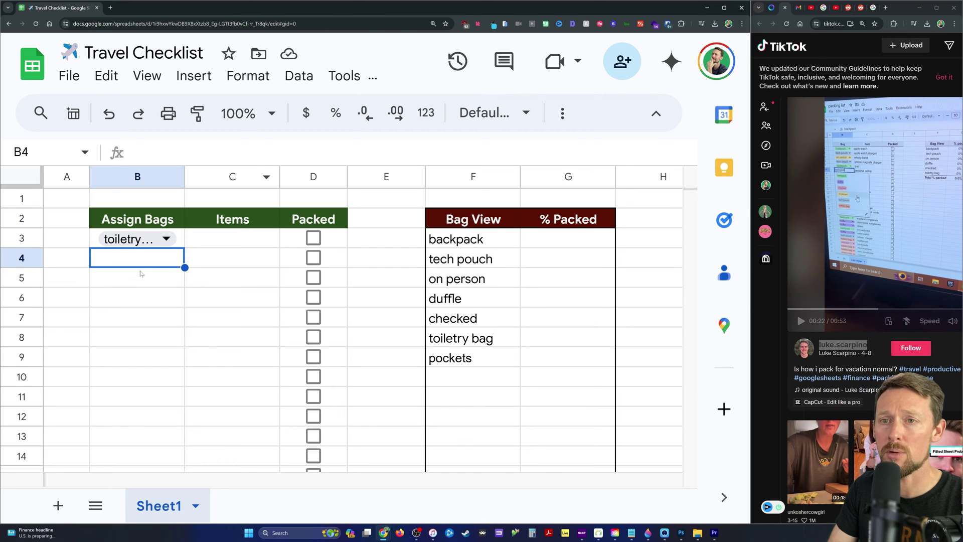
{"action": "left_click", "coordinate": [182, 244]}
Extend the bag dropdown rule to Sheet1!B3:B100.
{"action": "left_click", "coordinate": [299, 78]}
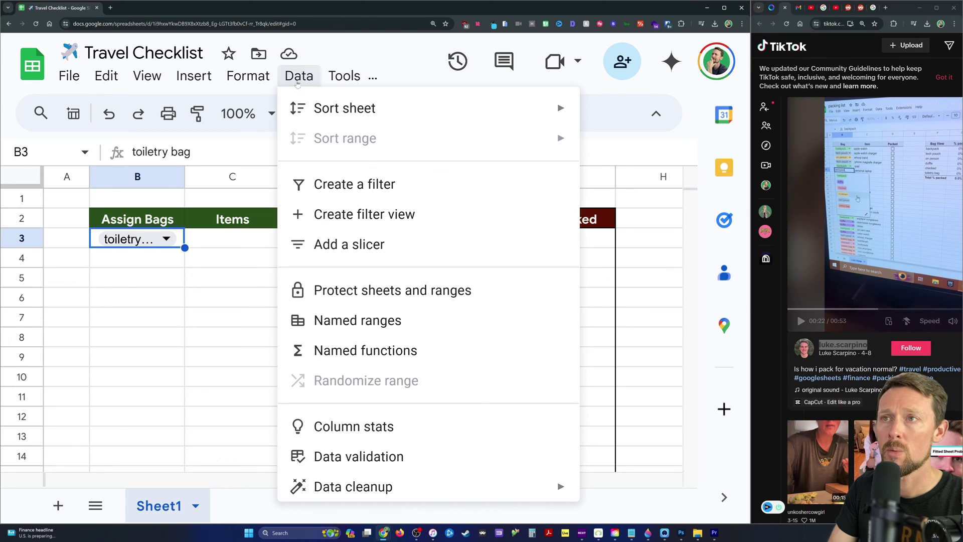
{"action": "left_click", "coordinate": [359, 456]}
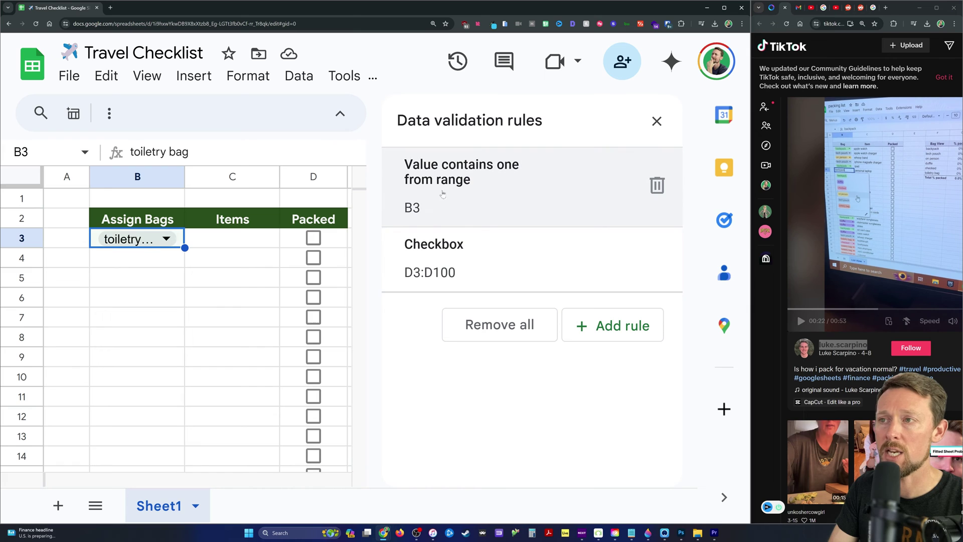
{"action": "left_click", "coordinate": [439, 182]}
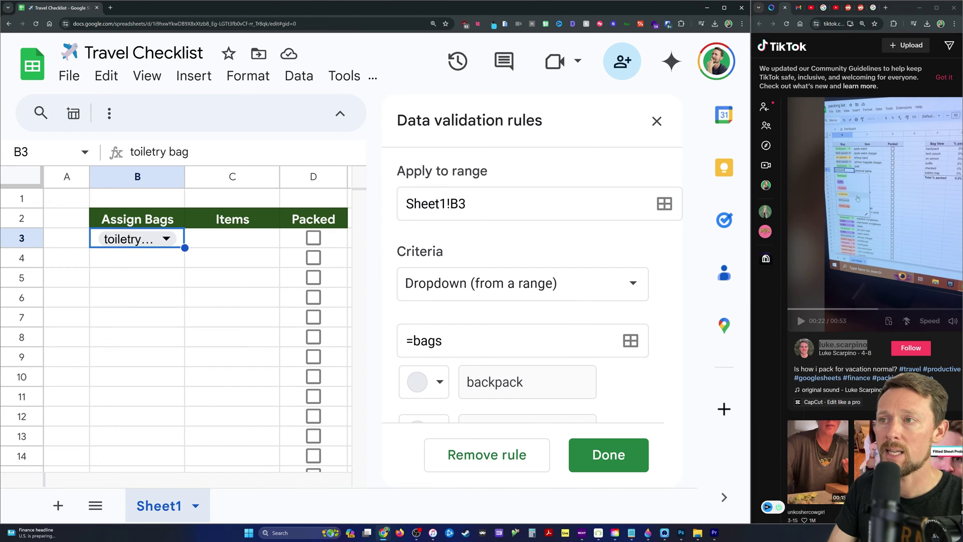
{"action": "left_click", "coordinate": [450, 203]}
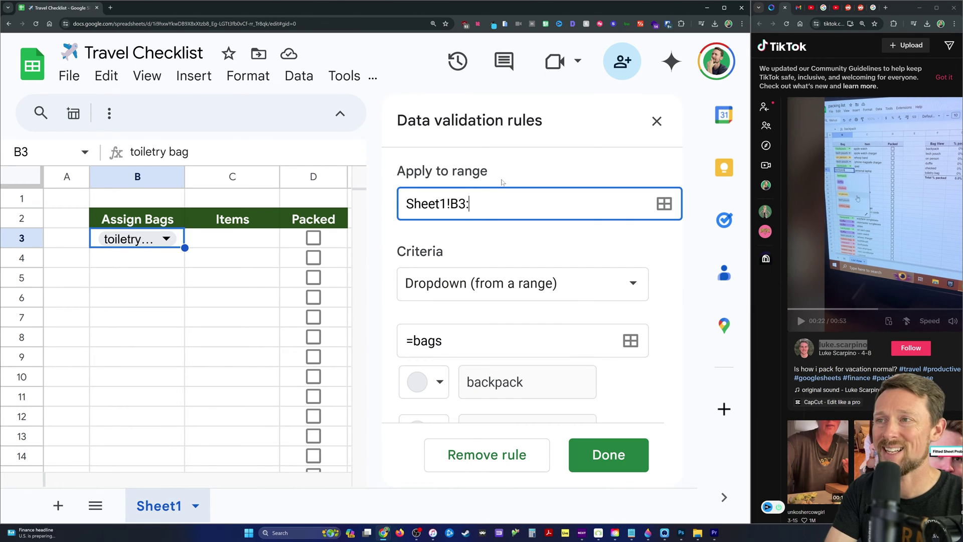
{"action": "type", "text": ":B100"}
{"action": "key", "text": "Return"}
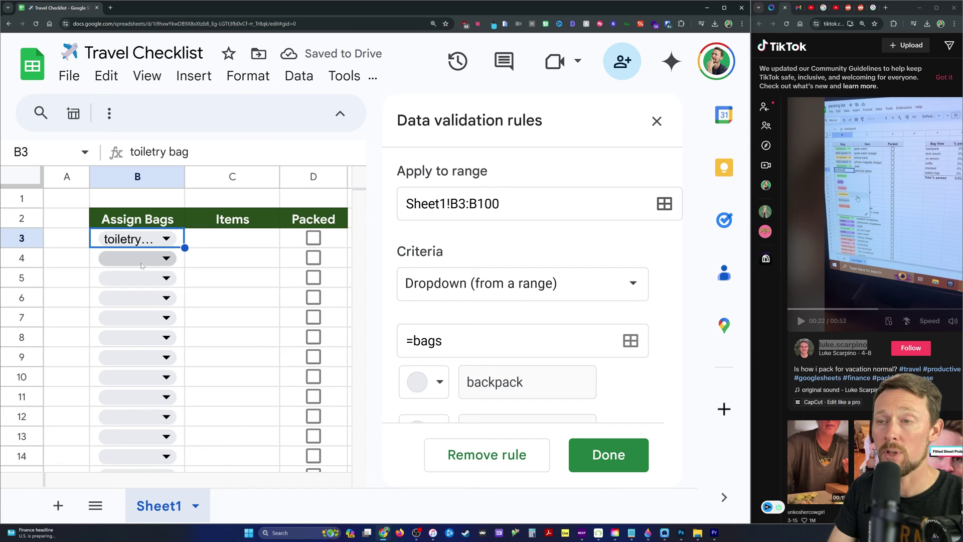
{"action": "scroll", "coordinate": [451, 334], "scroll_direction": "down", "scroll_amount": 2}
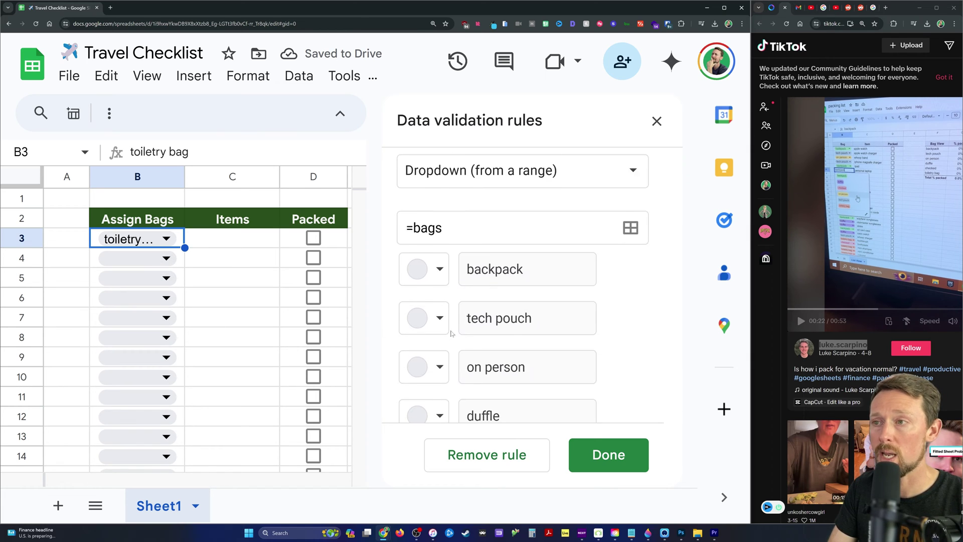
Colour options: backpack pink, tech pouch peach, on person yellow, duffle light green, checked light blue, toiletry bag grey-blue, pockets light purple.
{"action": "left_click", "coordinate": [438, 267]}
{"action": "left_click", "coordinate": [460, 338]}
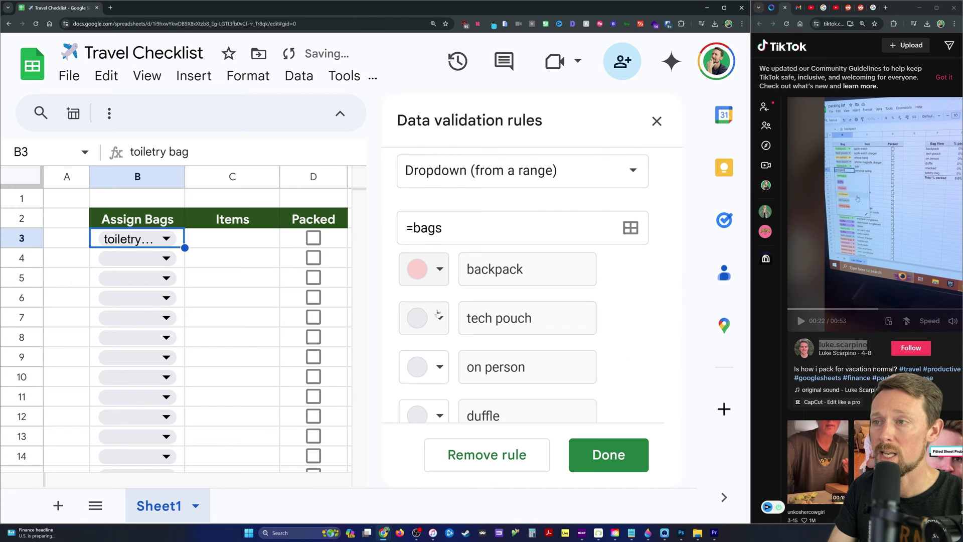
{"action": "left_click", "coordinate": [440, 318]}
{"action": "left_click", "coordinate": [491, 125]}
{"action": "left_click", "coordinate": [440, 367]}
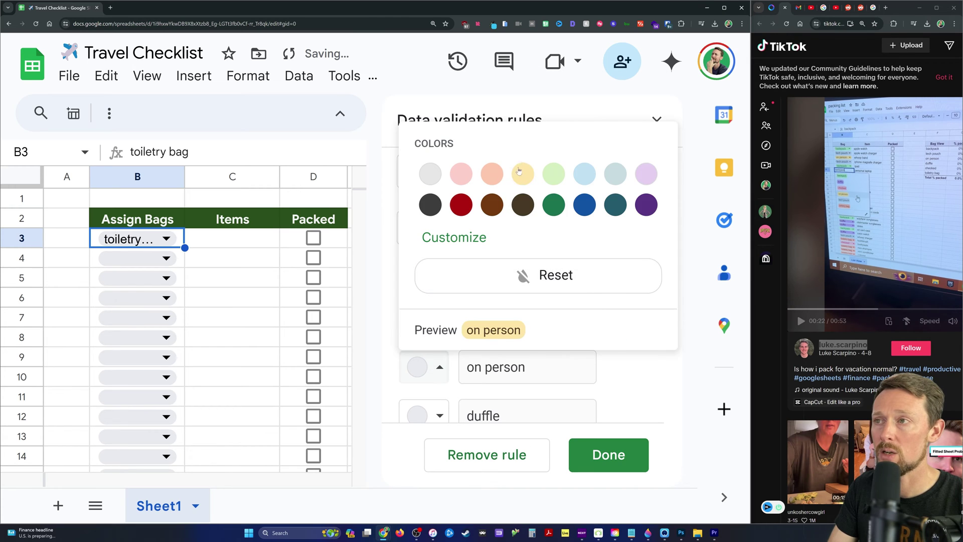
{"action": "left_click", "coordinate": [523, 172]}
{"action": "left_click", "coordinate": [439, 416]}
{"action": "left_click", "coordinate": [554, 211]}
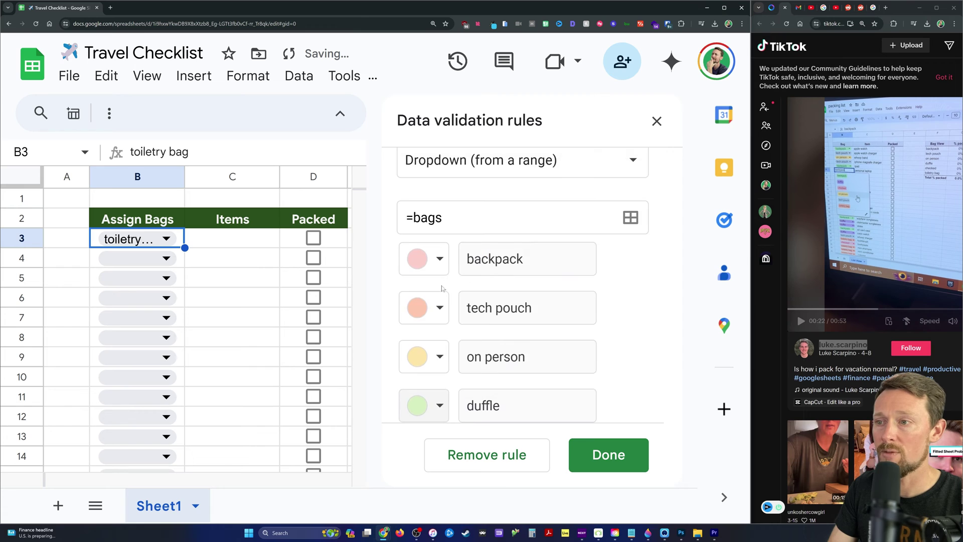
{"action": "scroll", "coordinate": [439, 341], "scroll_direction": "down", "scroll_amount": 2}
{"action": "left_click", "coordinate": [439, 342]}
{"action": "left_click", "coordinate": [585, 149]}
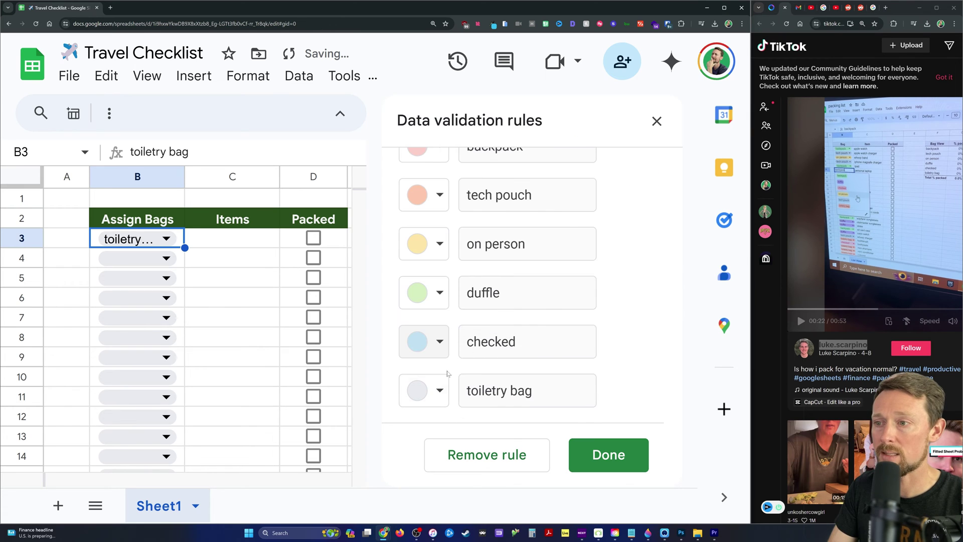
{"action": "left_click", "coordinate": [440, 390]}
{"action": "left_click", "coordinate": [616, 197]}
{"action": "scroll", "coordinate": [440, 351], "scroll_direction": "down", "scroll_amount": 2}
{"action": "left_click", "coordinate": [440, 327]}
{"action": "left_click", "coordinate": [646, 131]}
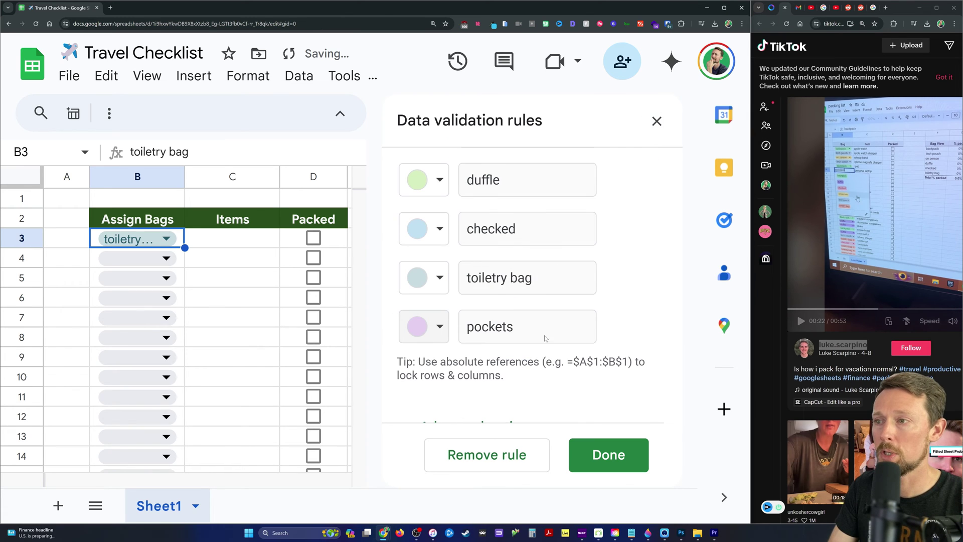
{"action": "left_click", "coordinate": [598, 435]}
{"action": "key", "text": "Escape"}
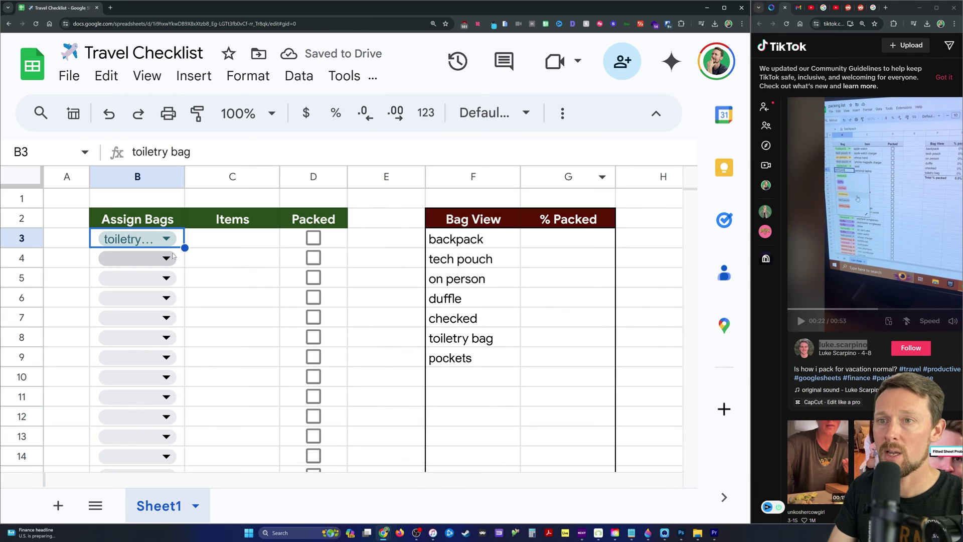
Assign on person to B4 and backpack to B6 from the dropdowns.
{"action": "key", "text": "Down"}
{"action": "key", "text": "Return"}
{"action": "key", "text": "Down"}
{"action": "key", "text": "Down"}
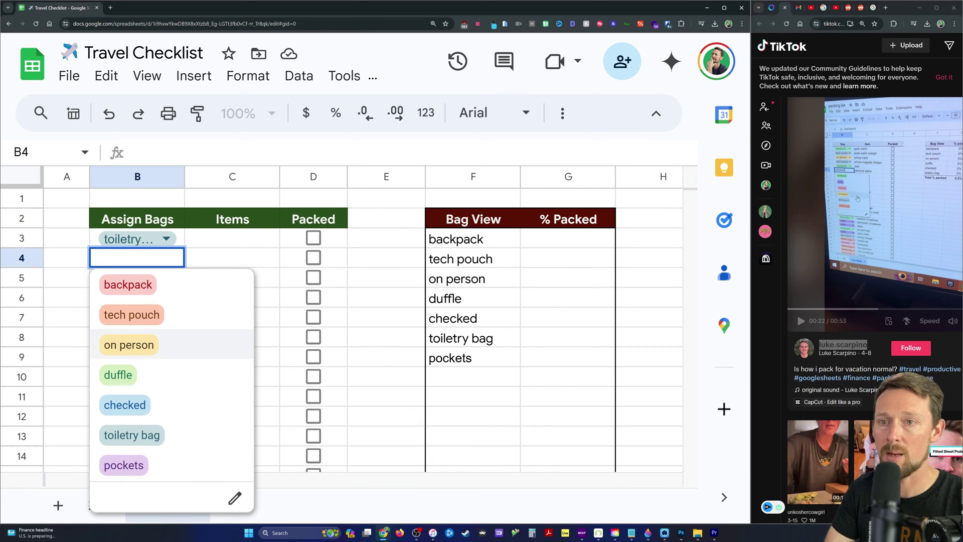
{"action": "key", "text": "Return"}
{"action": "key", "text": "Down"}
{"action": "key", "text": "Return"}
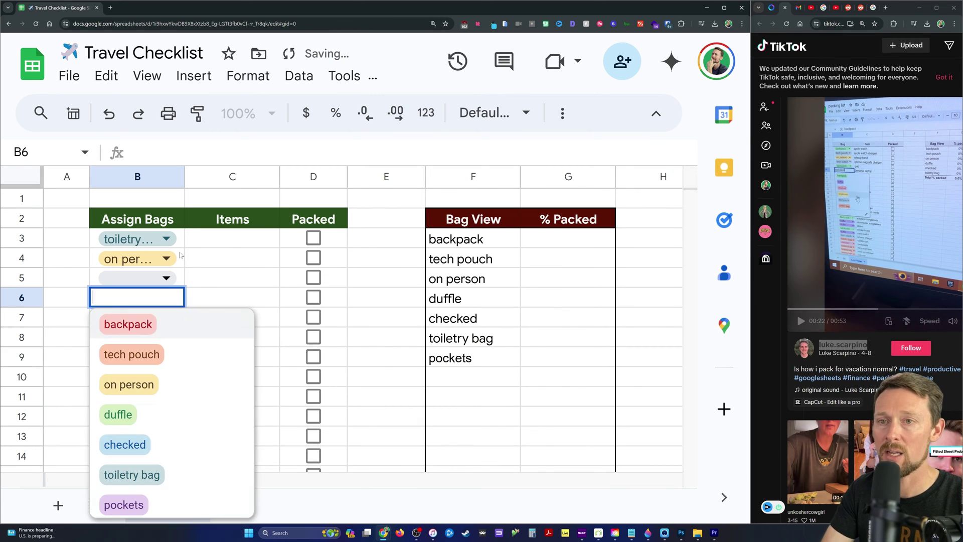
{"action": "key", "text": "Return"}
Fit column B, narrow column A, and paste the packing list into C3.
{"action": "double_click", "coordinate": [184, 176]}
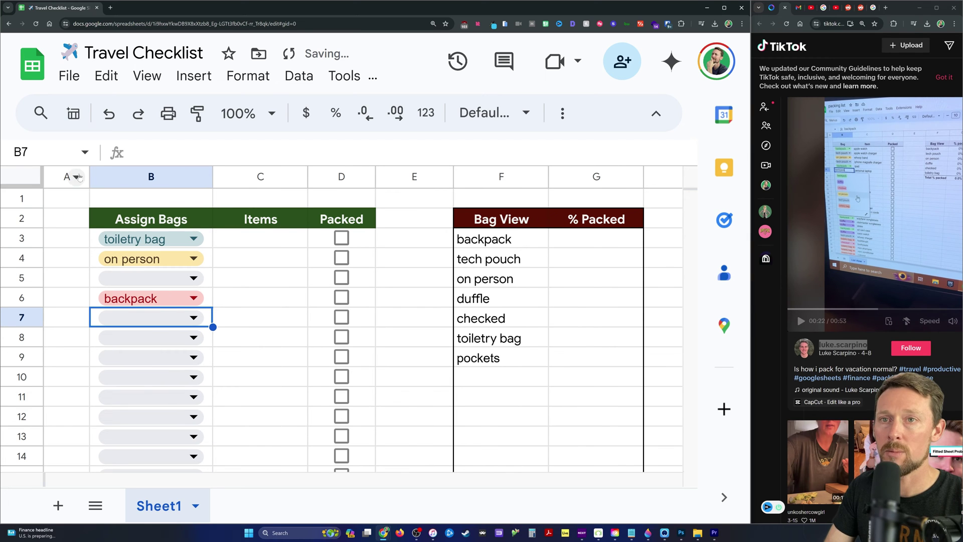
{"action": "left_click_drag", "start_coordinate": [89, 177], "coordinate": [82, 177]}
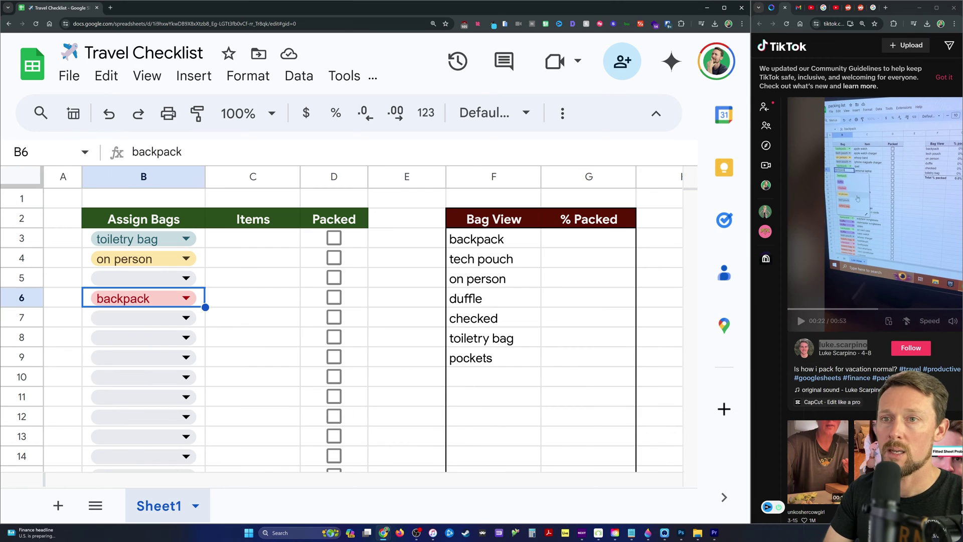
{"action": "key", "text": "Right"}
{"action": "key", "text": "Up"}
{"action": "key", "text": "Up"}
{"action": "key", "text": "Up"}
{"action": "key", "text": "ctrl+v"}
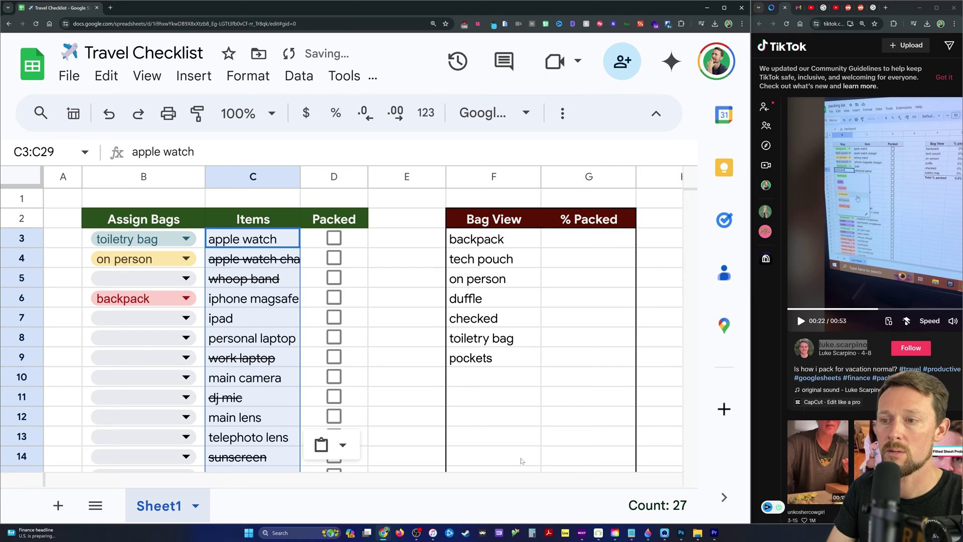
Keep only pasted values to drop the strikethrough, and set the whole sheet to Google Sans.
{"action": "left_click", "coordinate": [335, 444]}
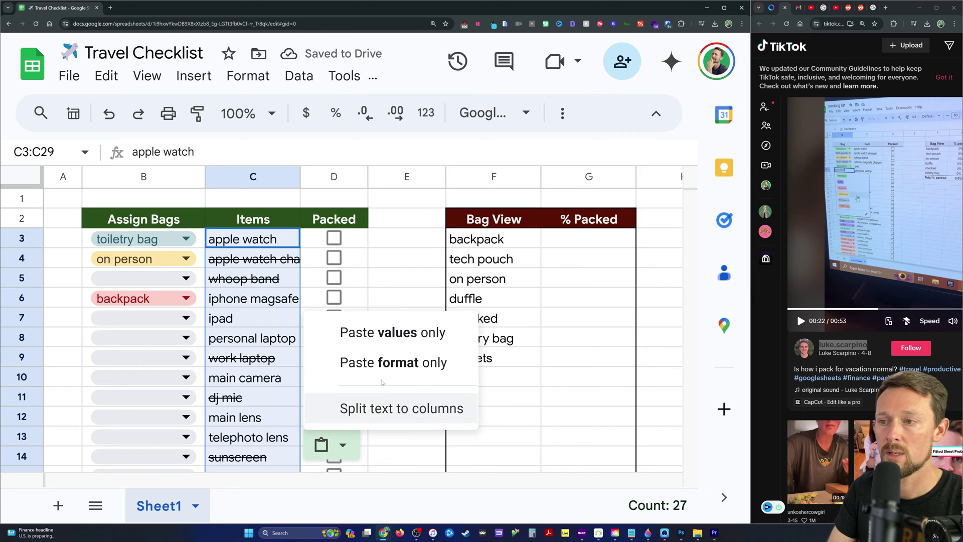
{"action": "left_click", "coordinate": [389, 333]}
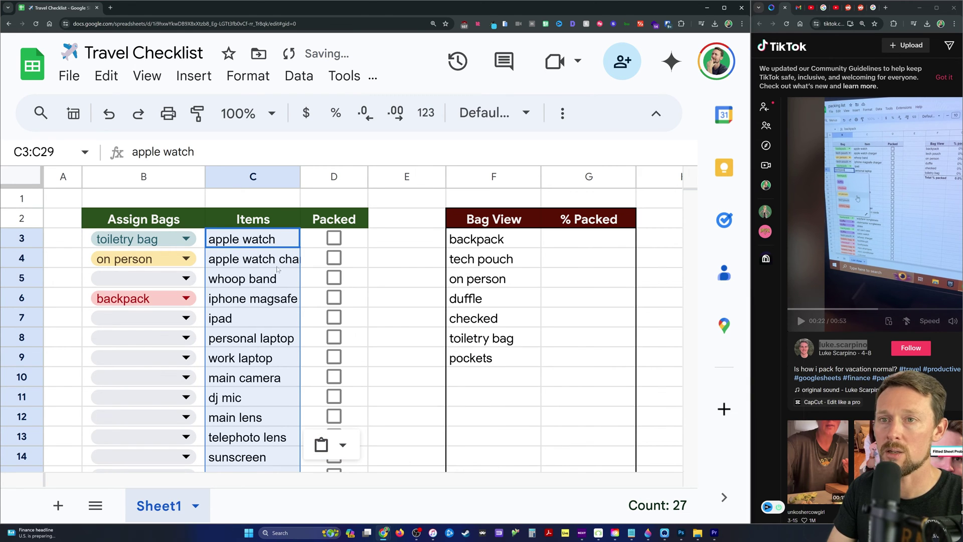
{"action": "key", "text": "ctrl+a"}
{"action": "key", "text": "ctrl+a"}
{"action": "left_click", "coordinate": [494, 112]}
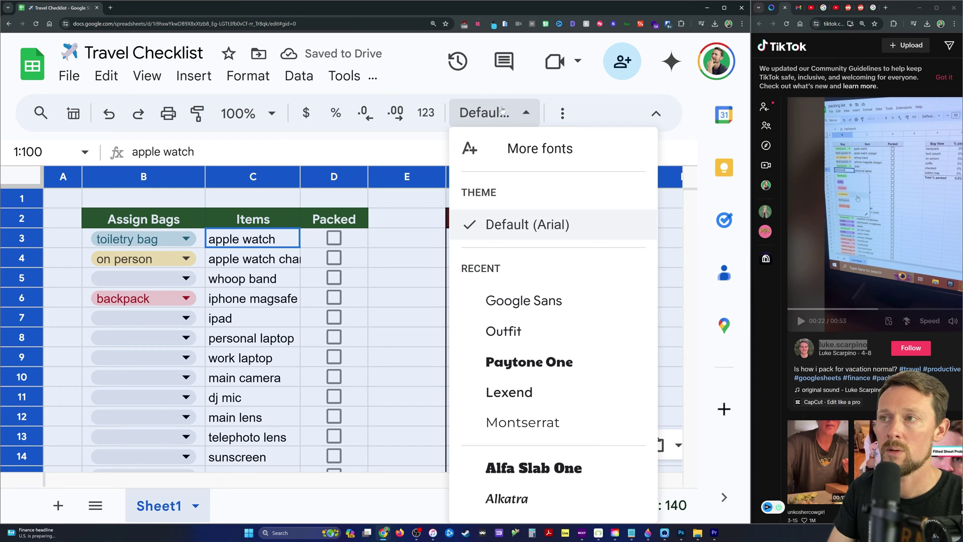
{"action": "left_click", "coordinate": [523, 301]}
{"action": "key", "text": "Down"}
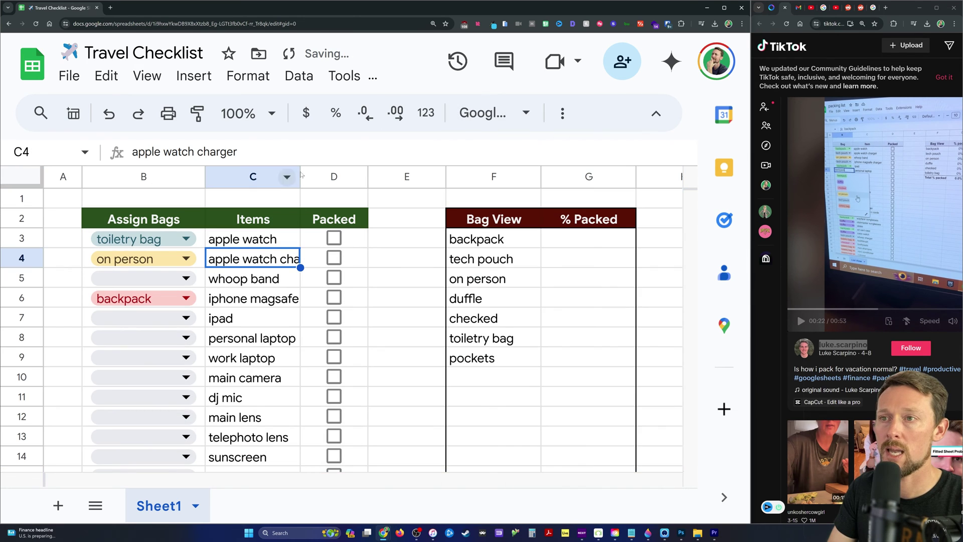
Widen column C for item names and narrow spacer column E.
{"action": "left_click_drag", "start_coordinate": [301, 174], "coordinate": [319, 231]}
{"action": "left_click_drag", "start_coordinate": [325, 180], "coordinate": [357, 176]}
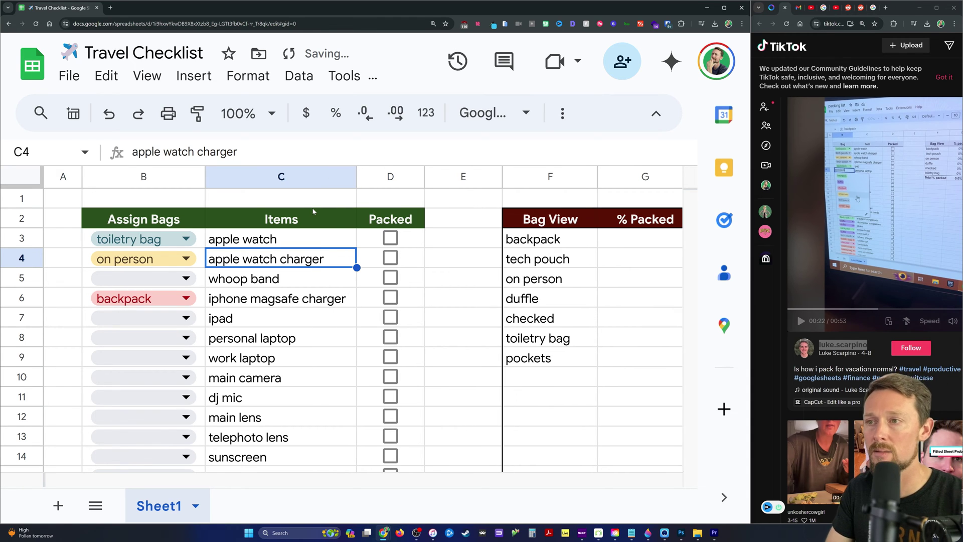
{"action": "left_click", "coordinate": [499, 171]}
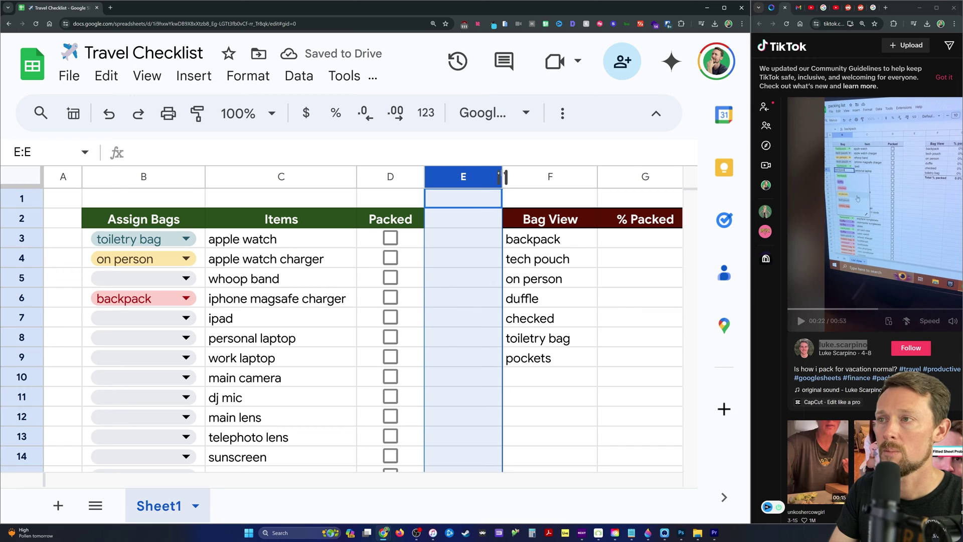
{"action": "left_click_drag", "start_coordinate": [500, 171], "coordinate": [466, 175]}
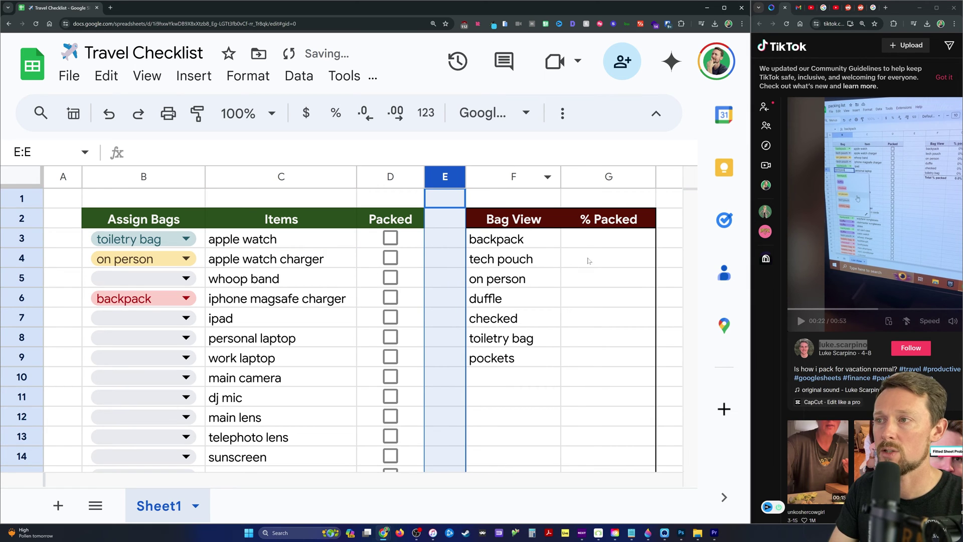
{"action": "left_click", "coordinate": [577, 245]}
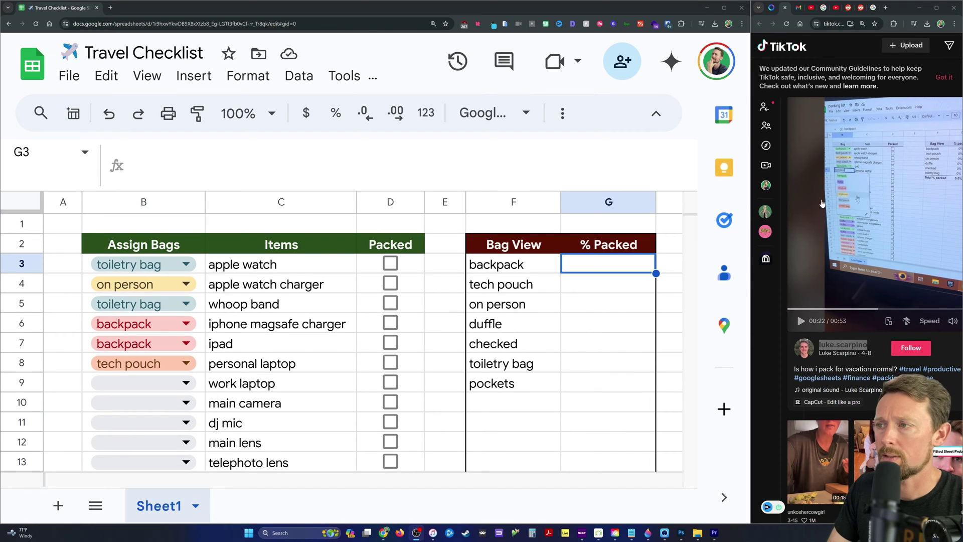
Paste the backpack % Packed COUNTIFS/COUNTIF formula into G3.
{"action": "key", "text": "alt+Tab"}
{"action": "key", "text": "Return"}
{"action": "type", "text": "=IF(F3<>\"\",IFERROR(COUNTIFs(packed,\"=\"&TRUE,assigned,\"=\"&F3)/COUNTIF(assigned,\"=\"&F3),\"\"),\"\")"}
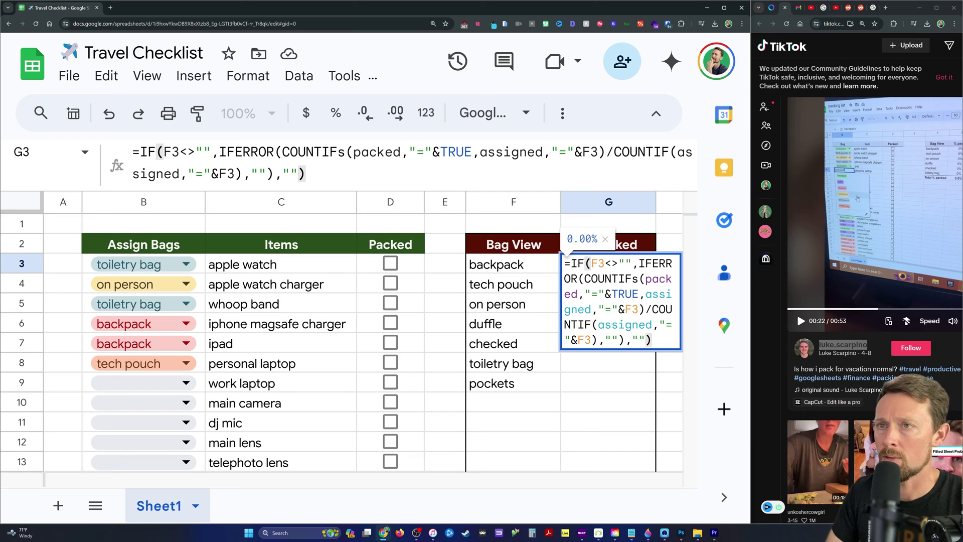
{"action": "key", "text": "Return"}
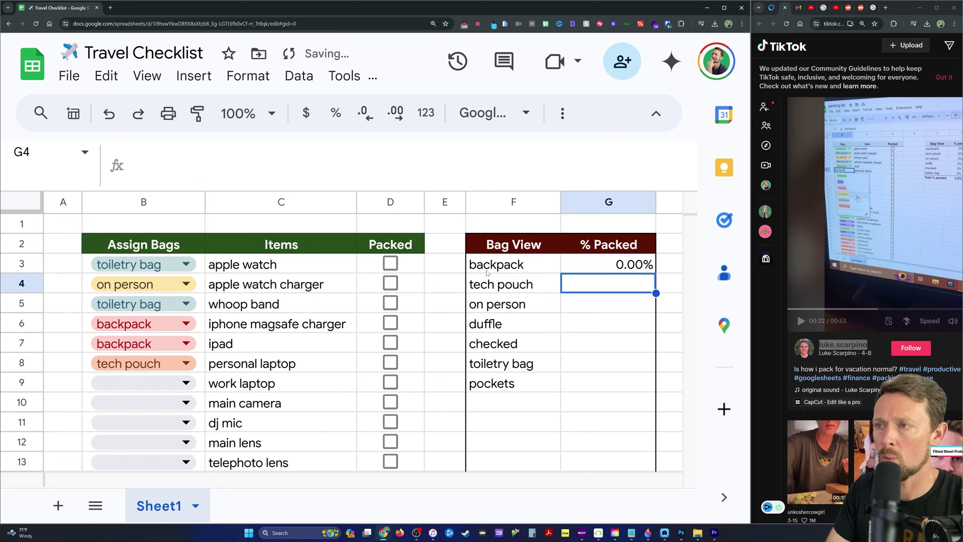
Tick iphone magsafe charger and ipad as packed so G3 reads 100.00%.
{"action": "left_click", "coordinate": [492, 259]}
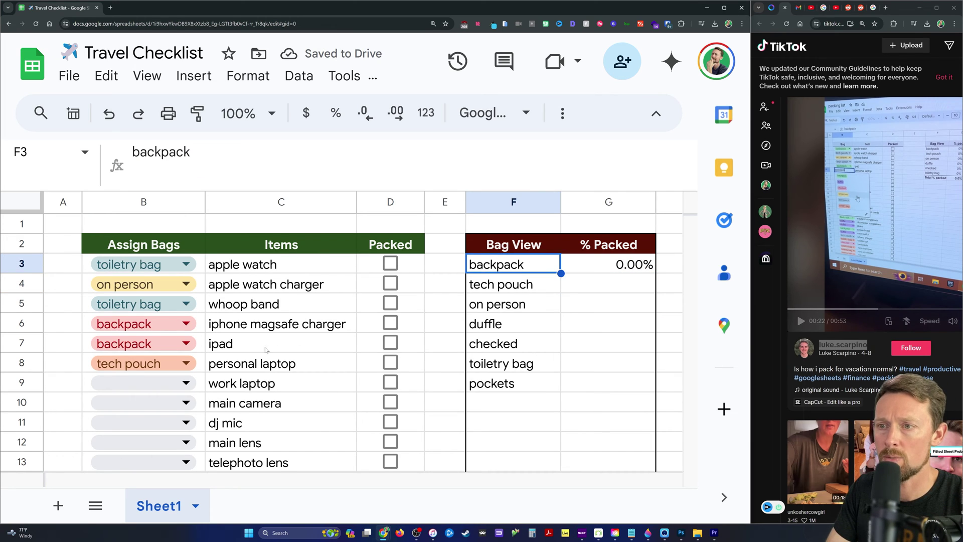
{"action": "left_click", "coordinate": [391, 322]}
{"action": "left_click", "coordinate": [616, 271]}
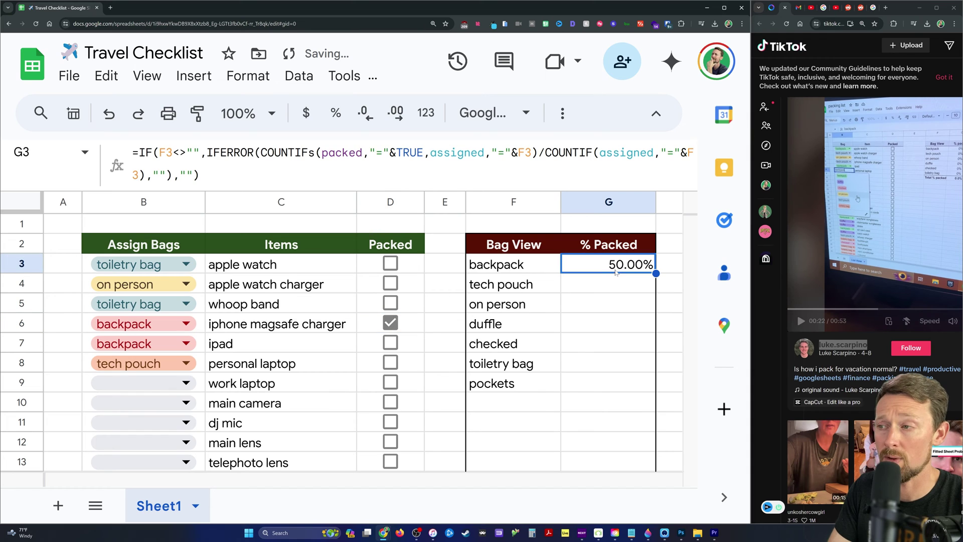
{"action": "left_click", "coordinate": [391, 342]}
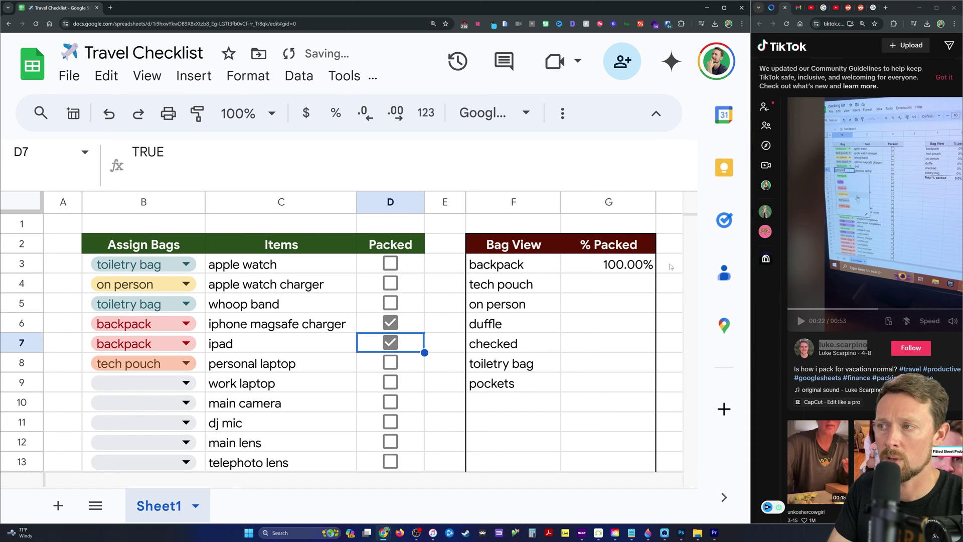
{"action": "left_click", "coordinate": [613, 272]}
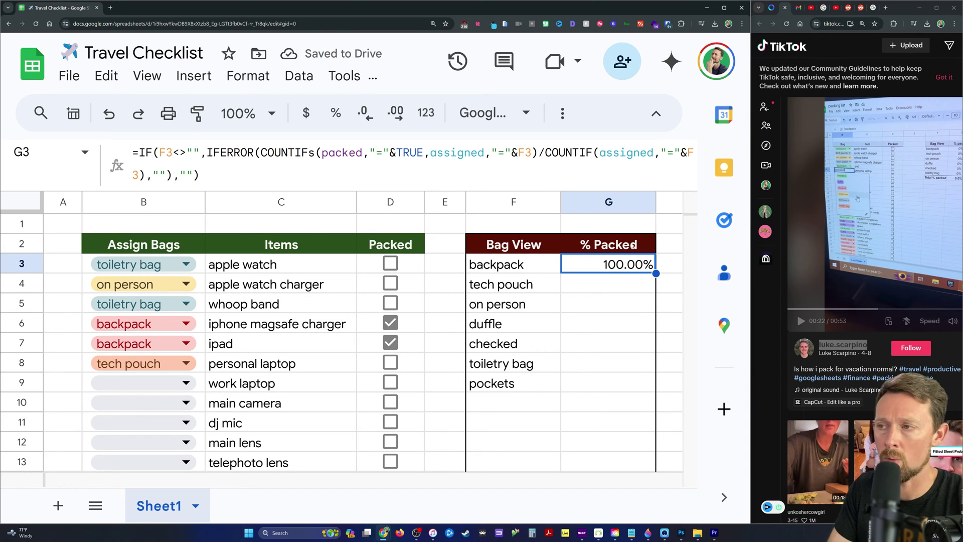
Walk through G3's IF condition, blank-text results and count division in the formula bar.
{"action": "double_click", "coordinate": [609, 266]}
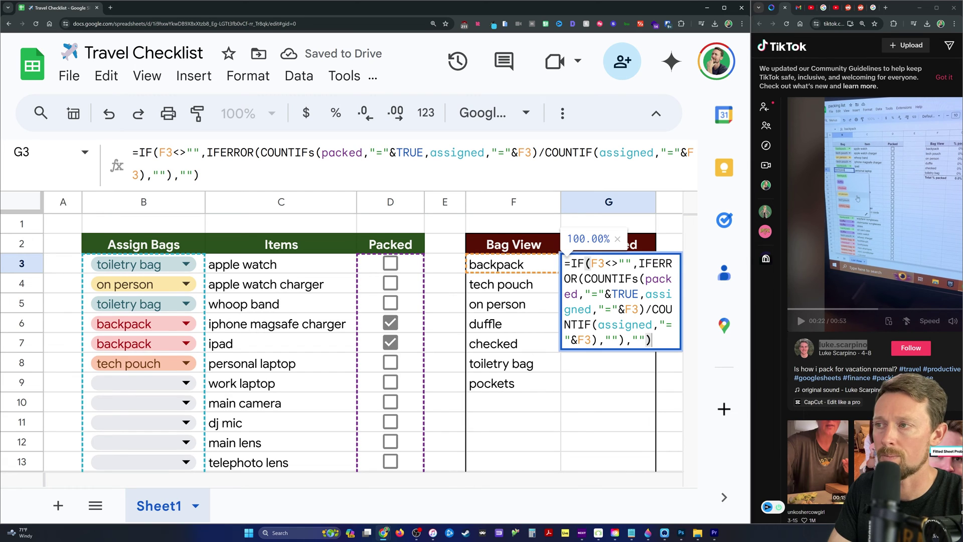
{"action": "left_click", "coordinate": [315, 152]}
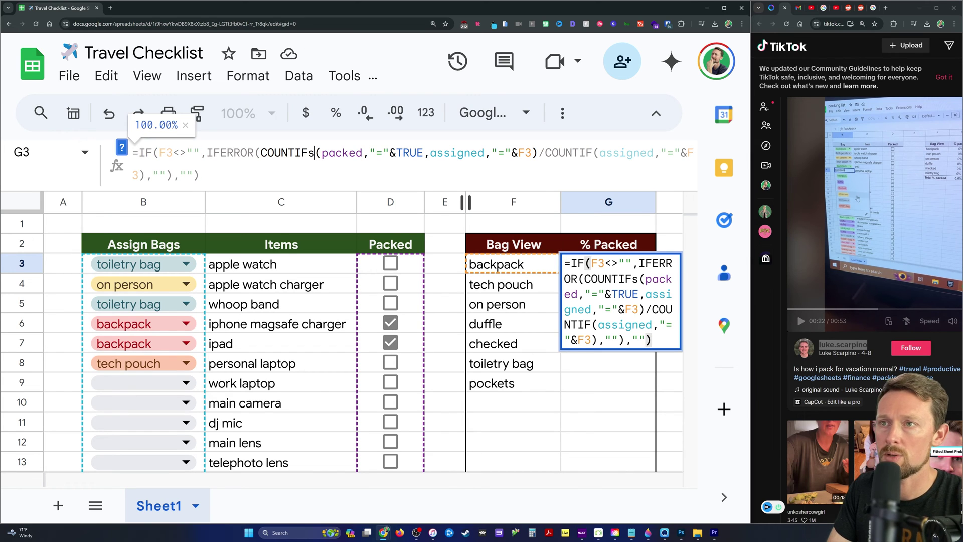
{"action": "key", "text": "shift+Right"}
{"action": "key", "text": "shift+Right"}
{"action": "key", "text": "shift+Right"}
{"action": "key", "text": "shift+Right"}
{"action": "key", "text": "shift+Right"}
{"action": "key", "text": "shift+Right"}
{"action": "key", "text": "shift+Right"}
{"action": "key", "text": "shift+Right"}
{"action": "key", "text": "shift+Right"}
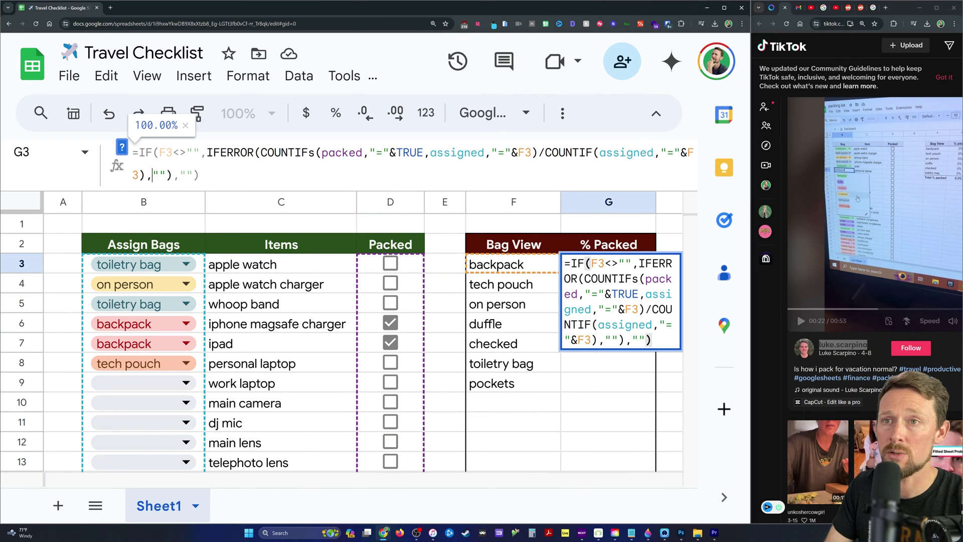
{"action": "key", "text": "shift+Right"}
{"action": "key", "text": "shift+Right"}
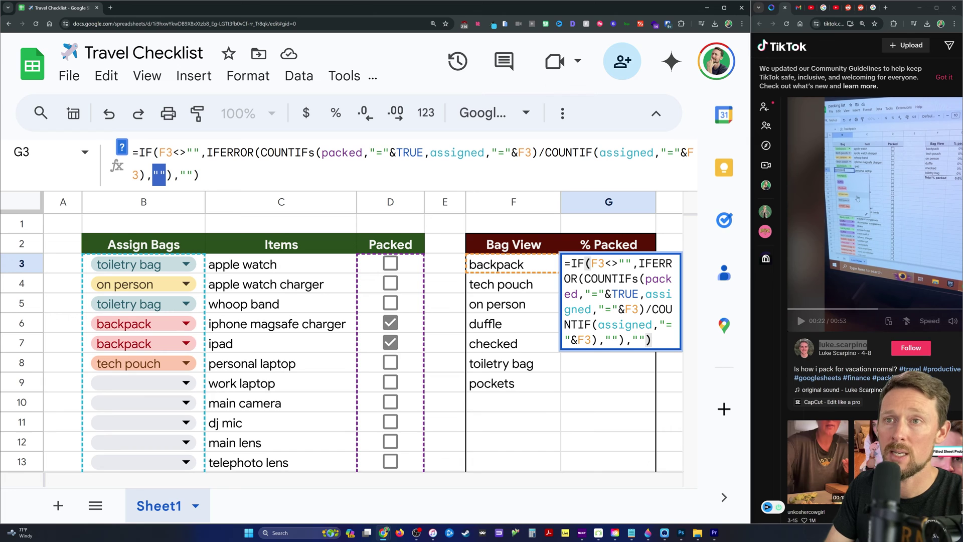
{"action": "key", "text": "Right"}
{"action": "key", "text": "Right"}
{"action": "key", "text": "Right"}
{"action": "key", "text": "shift+Right"}
{"action": "key", "text": "shift+Right"}
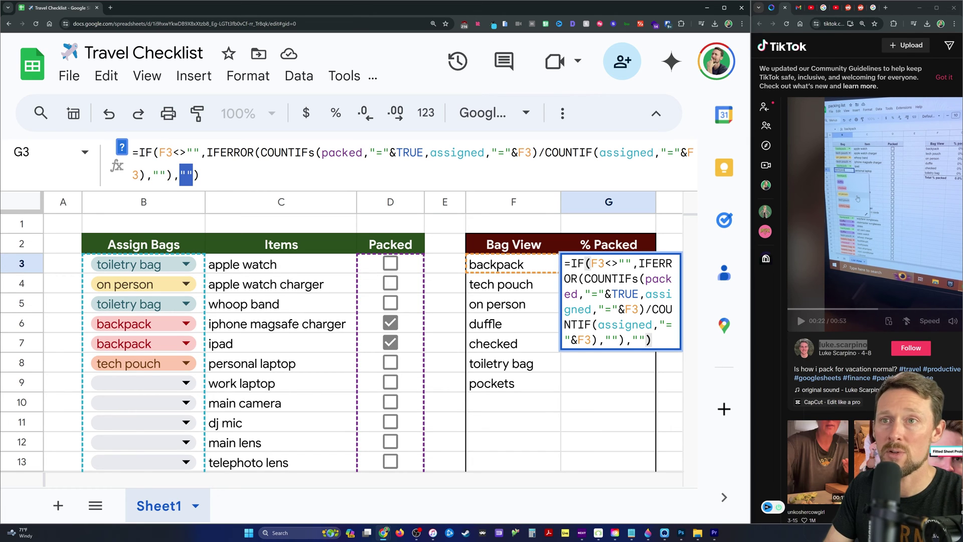
{"action": "key", "text": "ctrl+Home"}
{"action": "key", "text": "Right"}
{"action": "key", "text": "shift+Right"}
{"action": "key", "text": "shift+Right"}
{"action": "key", "text": "shift+Right"}
{"action": "key", "text": "shift+Right"}
{"action": "key", "text": "shift+Right"}
{"action": "key", "text": "shift+Right"}
{"action": "key", "text": "shift+Right"}
{"action": "key", "text": "shift+Right"}
{"action": "key", "text": "shift+Right"}
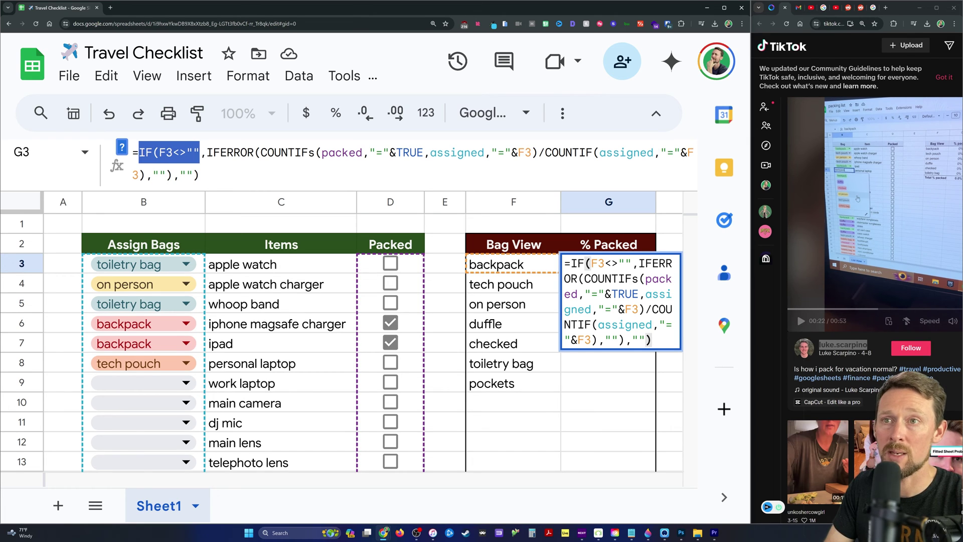
{"action": "left_click", "coordinate": [153, 174]}
{"action": "key", "text": "shift+Right"}
{"action": "key", "text": "shift+Right"}
{"action": "key", "text": "shift+Right"}
{"action": "key", "text": "shift+Right"}
{"action": "key", "text": "shift+Right"}
{"action": "key", "text": "shift+Right"}
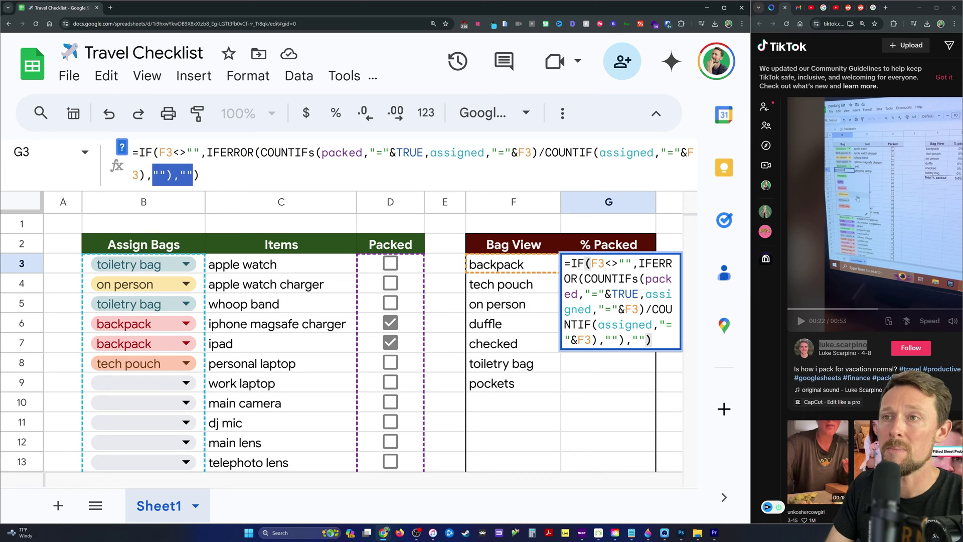
{"action": "left_click_drag", "start_coordinate": [260, 152], "coordinate": [146, 175]}
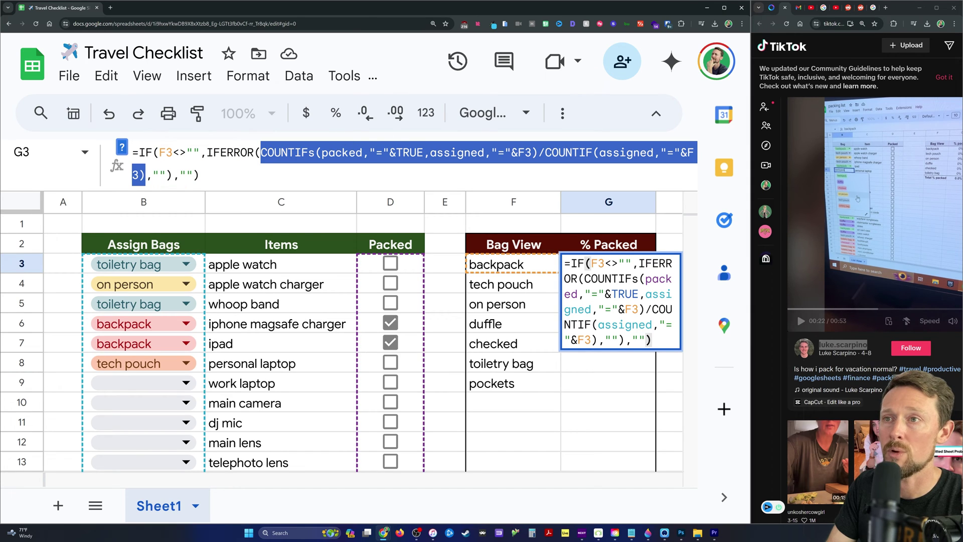
Correct COUNTIFs to COUNTIFS in G3's formula.
{"action": "left_click", "coordinate": [315, 152]}
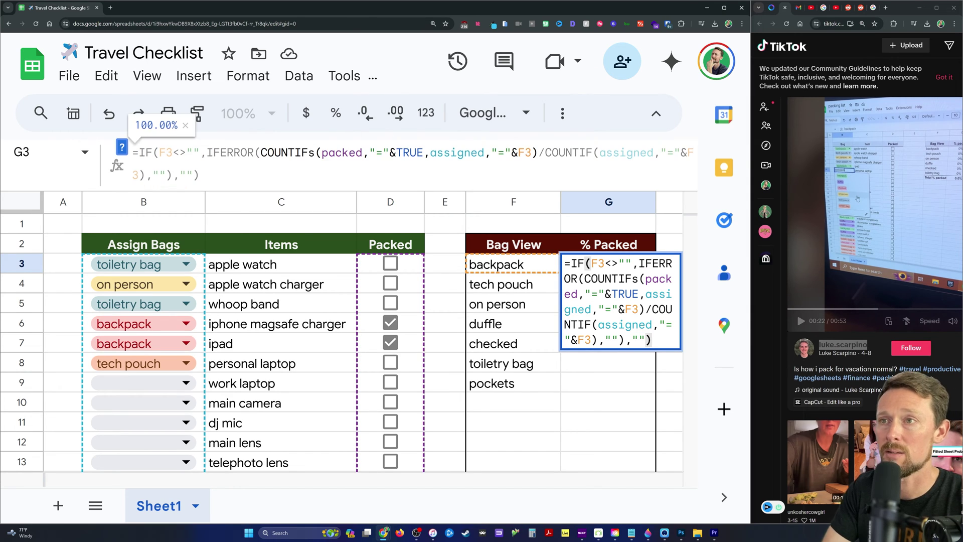
{"action": "key", "text": "BackSpace"}
{"action": "type", "text": "S"}
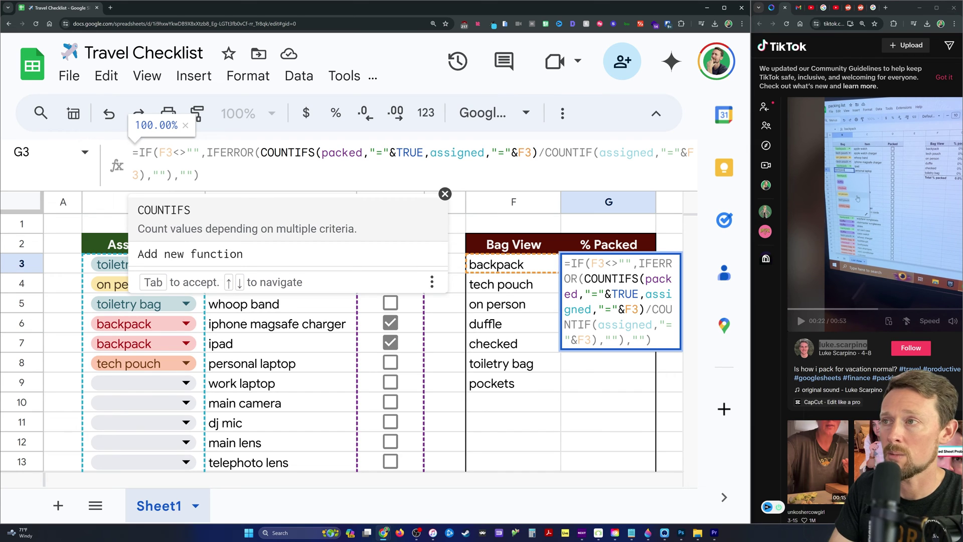
{"action": "left_click", "coordinate": [573, 152]}
{"action": "double_click", "coordinate": [542, 153]}
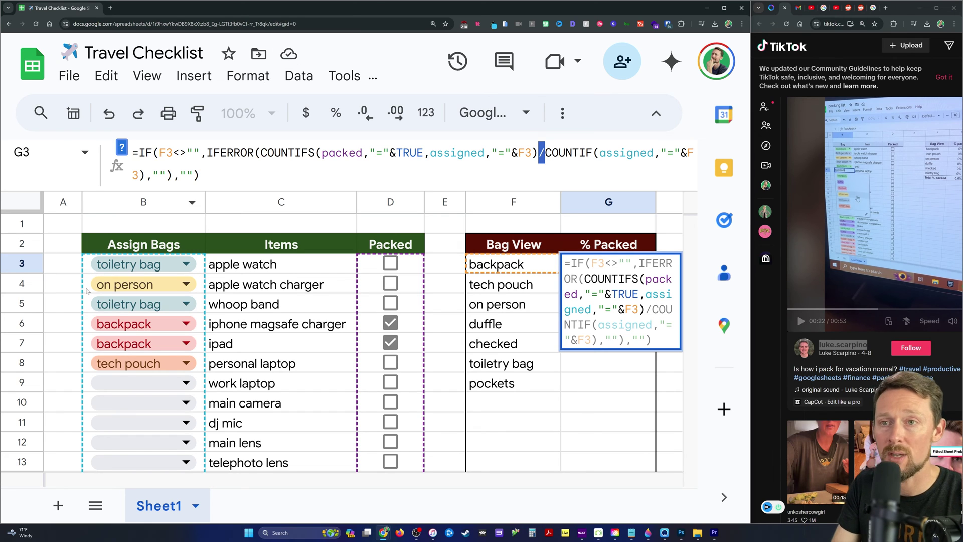
Commit G3's formula and untick iphone magsafe charger, leaving backpack at 50.00%.
{"action": "left_click_drag", "start_coordinate": [88, 271], "coordinate": [113, 422]}
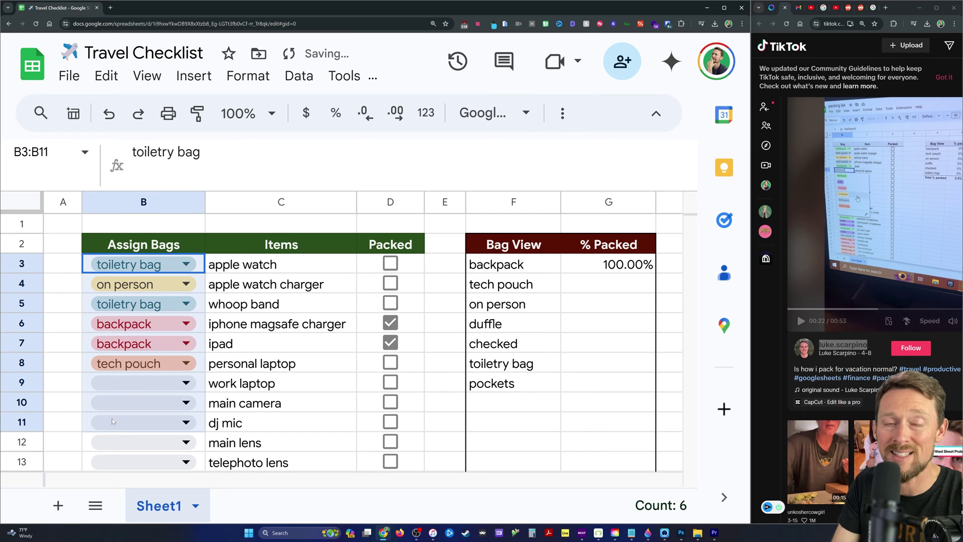
{"action": "left_click_drag", "start_coordinate": [98, 325], "coordinate": [98, 344]}
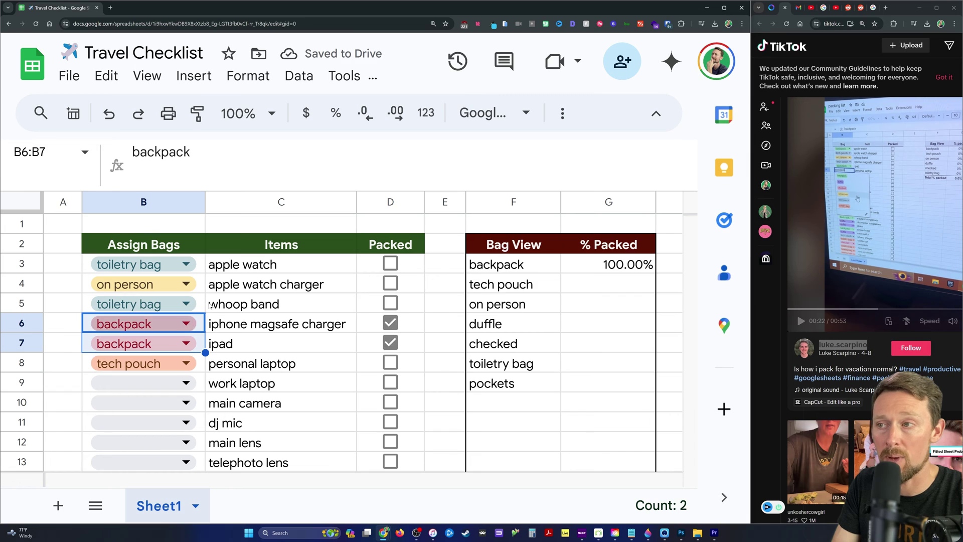
{"action": "left_click", "coordinate": [390, 322]}
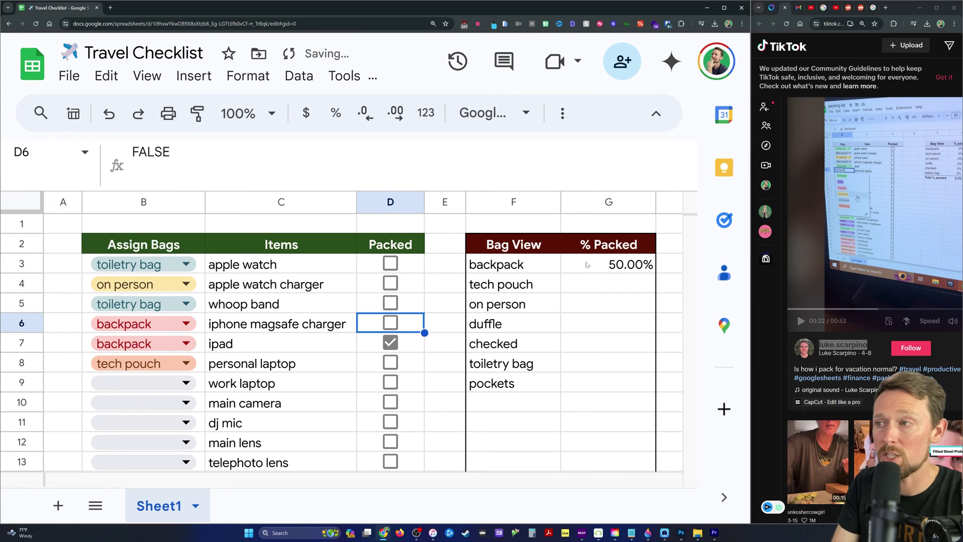
Review G3's COUNTIFS packed range and assigned-bag criterion against the ipad's backpack rows.
{"action": "left_click", "coordinate": [617, 269]}
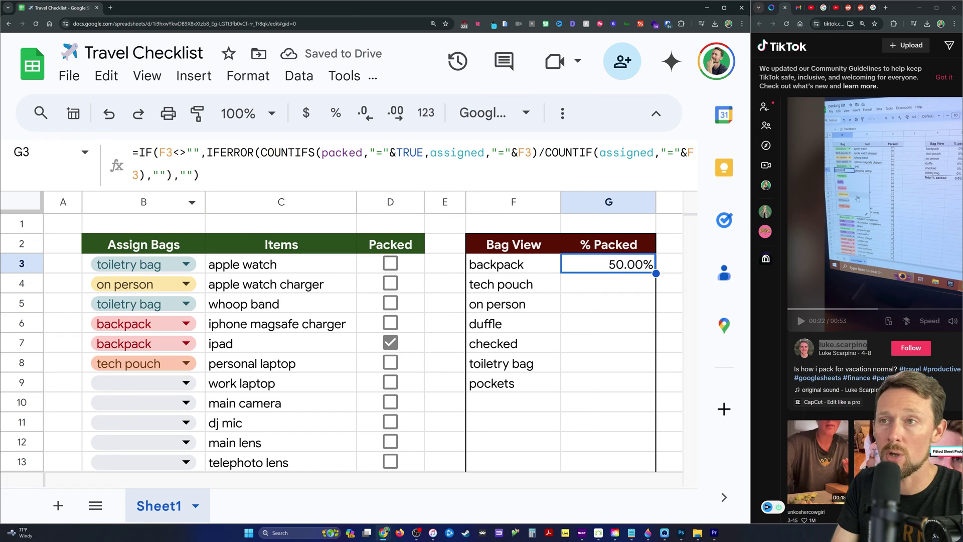
{"action": "left_click_drag", "start_coordinate": [261, 152], "coordinate": [355, 152]}
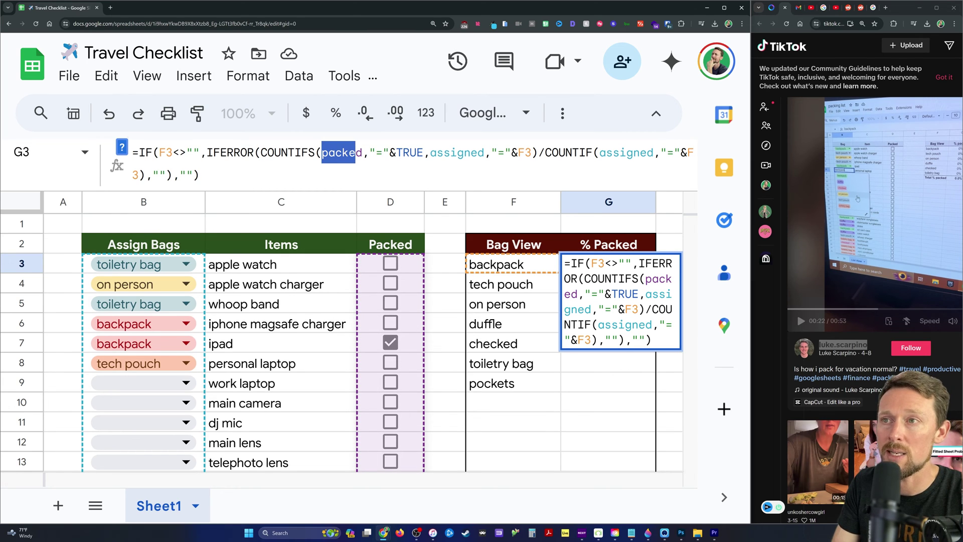
{"action": "left_click", "coordinate": [322, 152]}
{"action": "left_click_drag", "start_coordinate": [321, 152], "coordinate": [417, 152]}
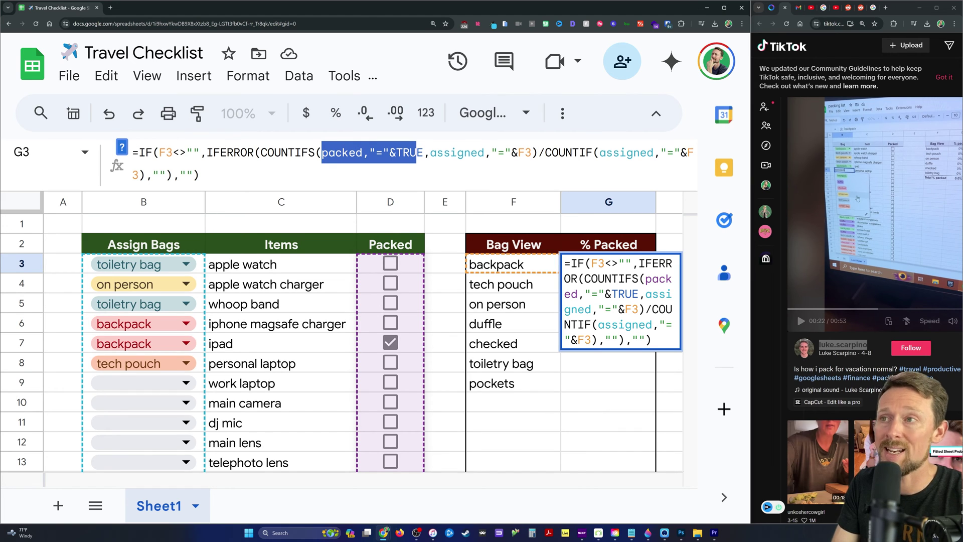
{"action": "left_click_drag", "start_coordinate": [430, 152], "coordinate": [532, 152]}
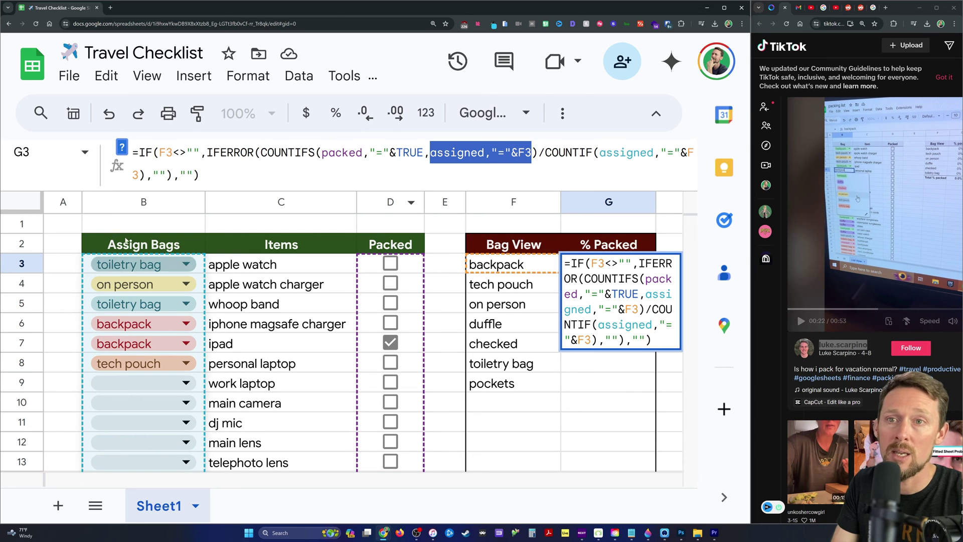
{"action": "left_click", "coordinate": [418, 346]}
{"action": "left_click", "coordinate": [86, 346]}
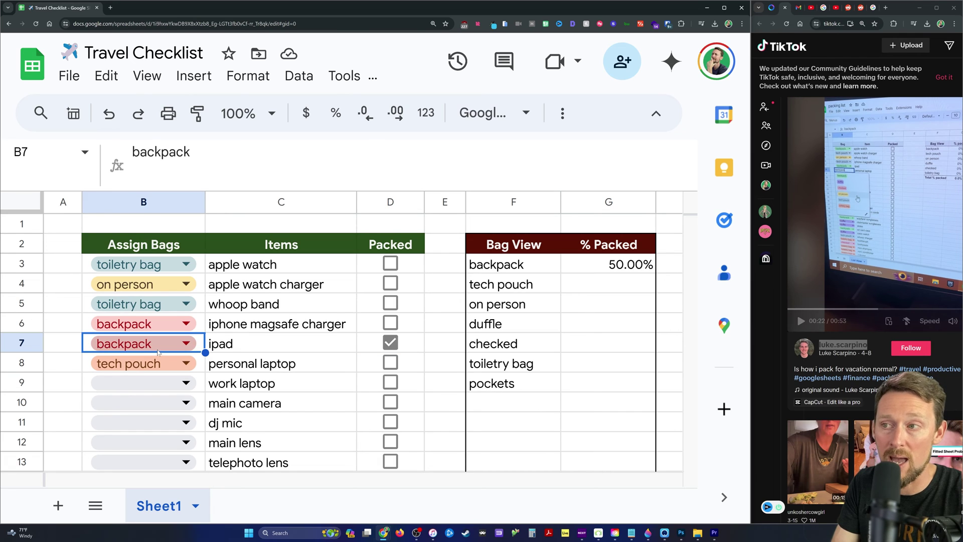
{"action": "left_click", "coordinate": [506, 266]}
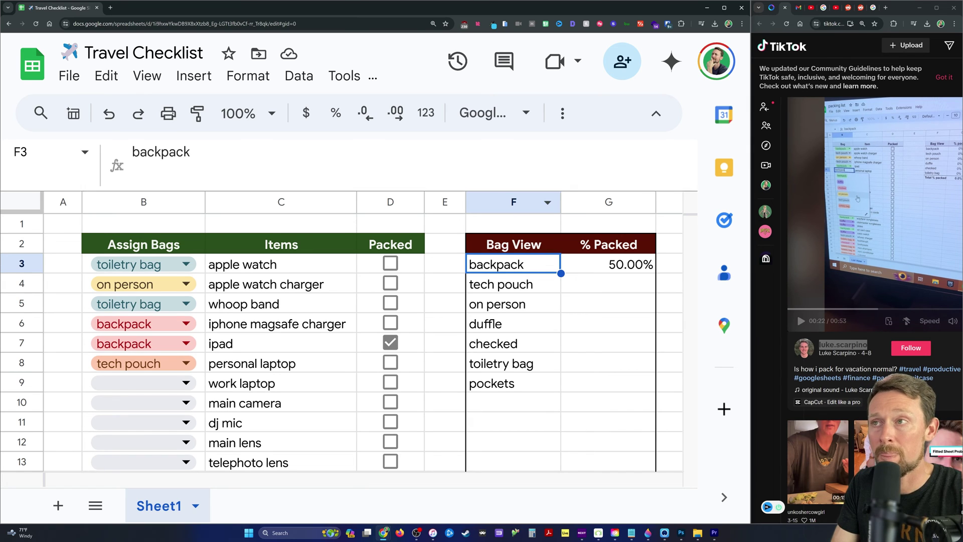
Inspect G3's formula, then tick apple watch charger and apple watch as packed.
{"action": "left_click", "coordinate": [594, 265]}
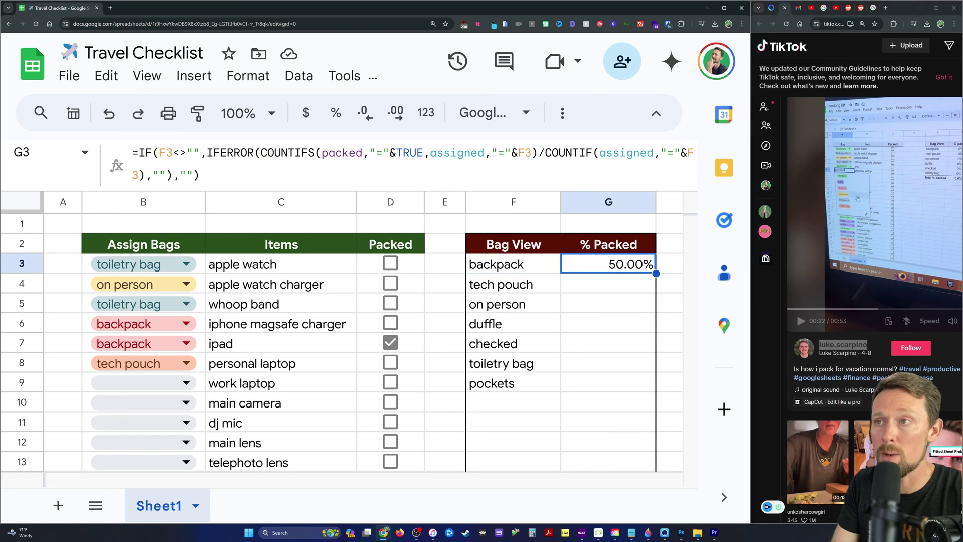
{"action": "left_click", "coordinate": [431, 152]}
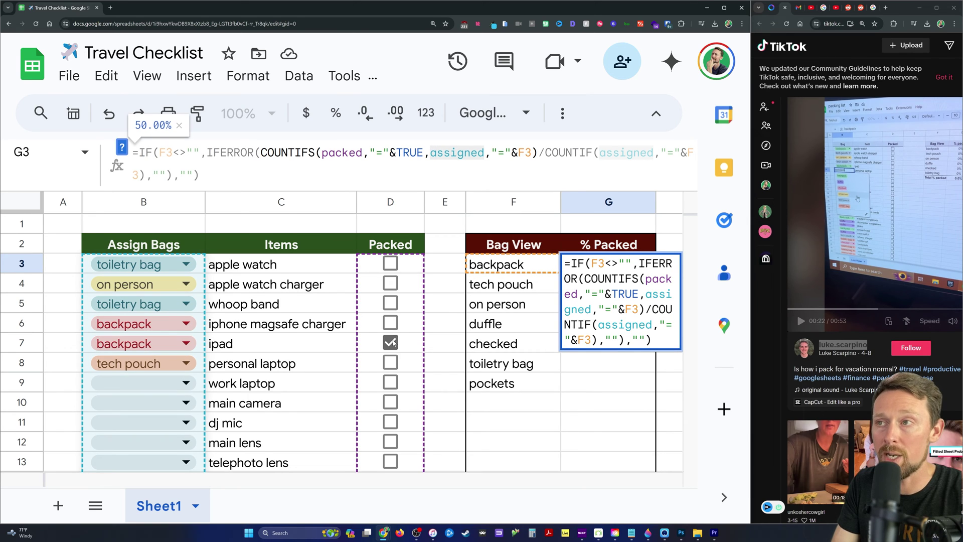
{"action": "left_click", "coordinate": [431, 327]}
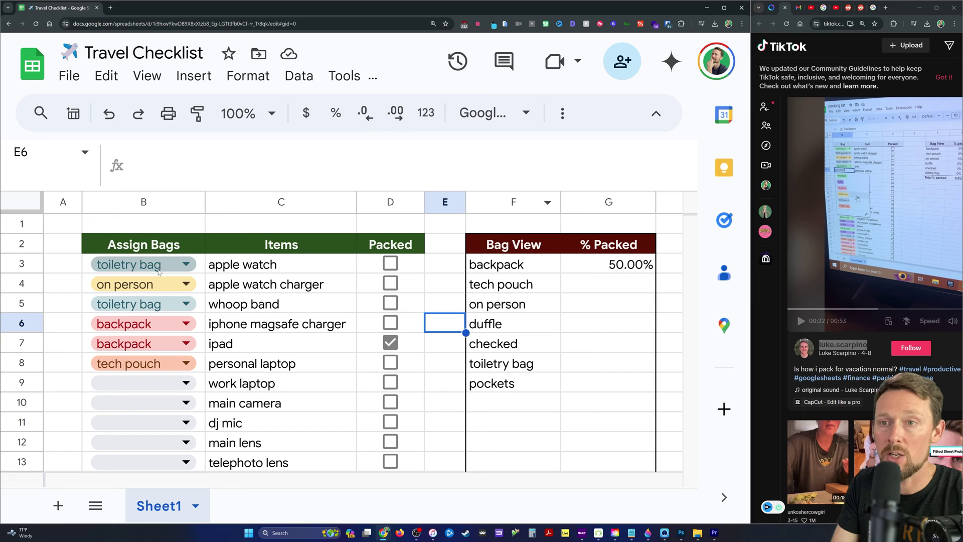
{"action": "left_click", "coordinate": [386, 285]}
{"action": "left_click", "coordinate": [390, 263]}
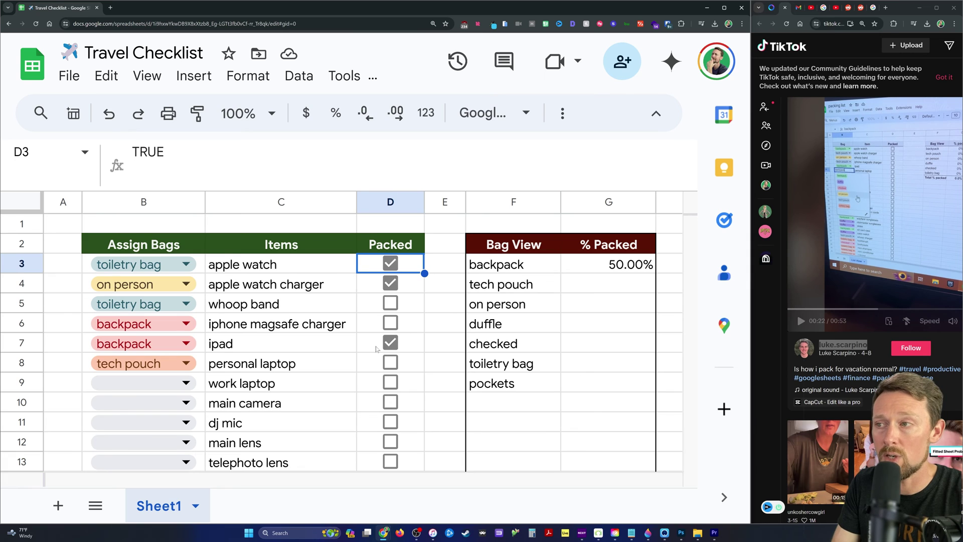
Review G3's COUNTIFS ranges against the backpack assignments, confirming 50.00% packed.
{"action": "double_click", "coordinate": [605, 266]}
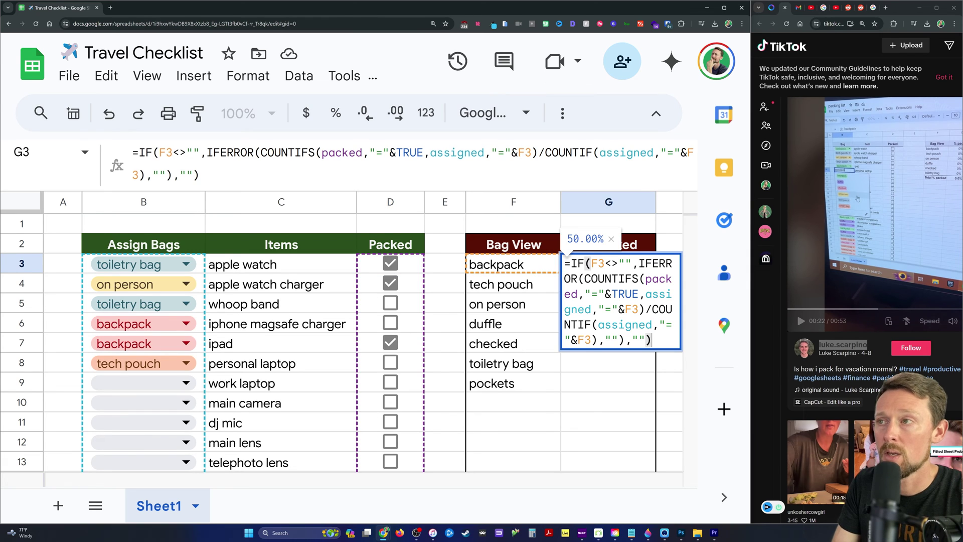
{"action": "left_click_drag", "start_coordinate": [267, 153], "coordinate": [654, 152]}
{"action": "left_click", "coordinate": [626, 152]}
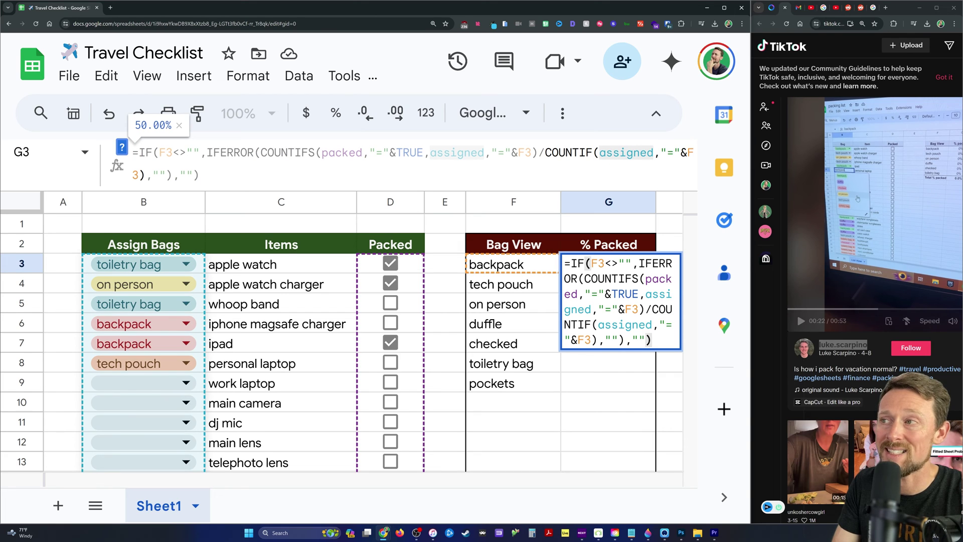
{"action": "left_click", "coordinate": [86, 264]}
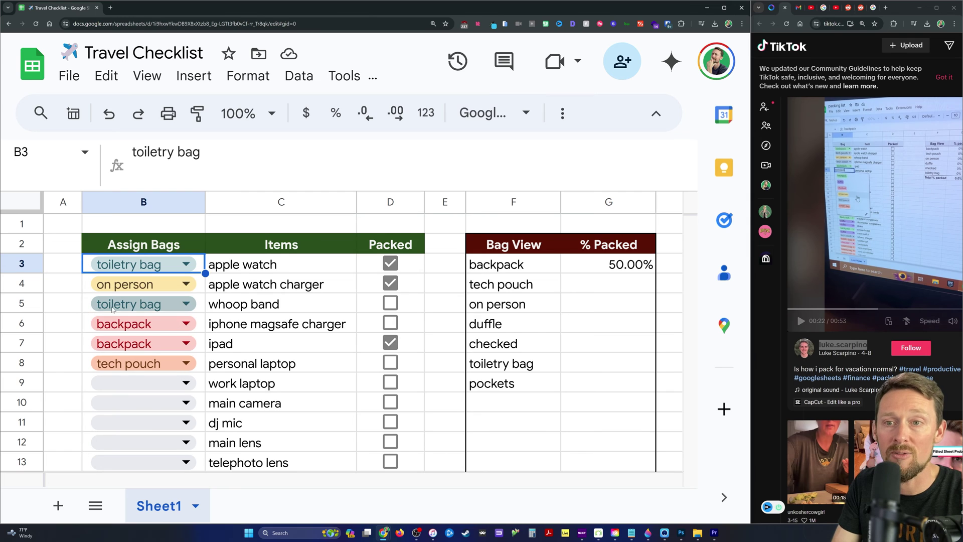
{"action": "left_click", "coordinate": [93, 329]}
{"action": "left_click", "coordinate": [89, 348], "text": "shift"}
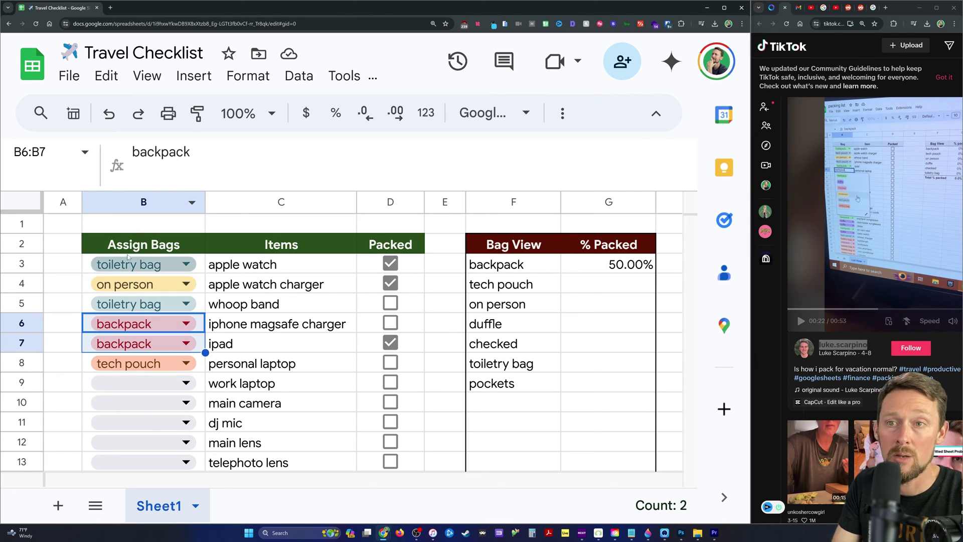
{"action": "left_click", "coordinate": [139, 200]}
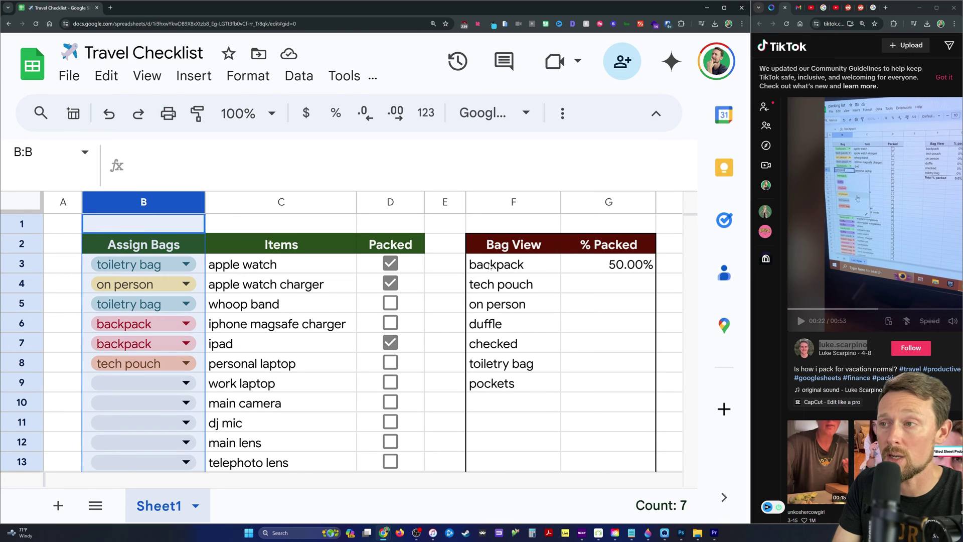
{"action": "left_click", "coordinate": [490, 267]}
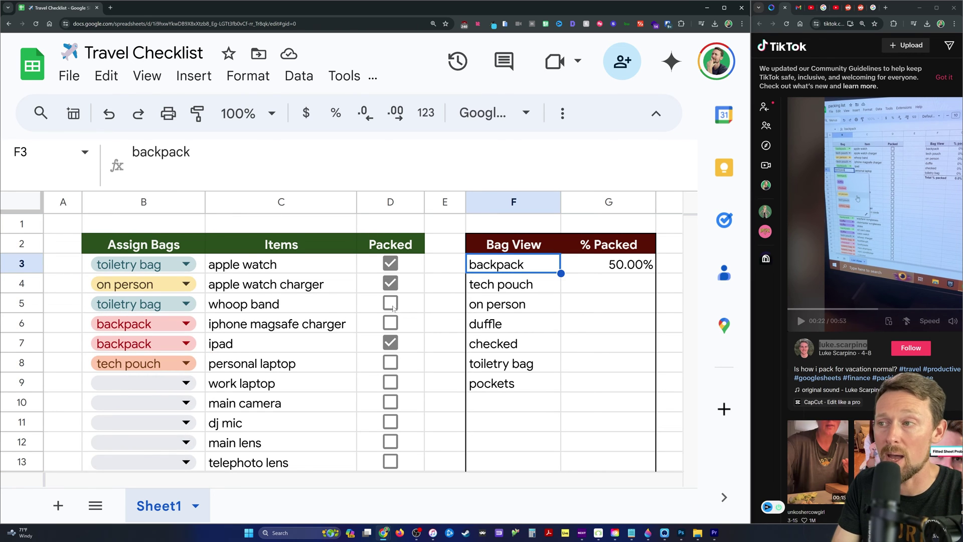
{"action": "left_click", "coordinate": [613, 265]}
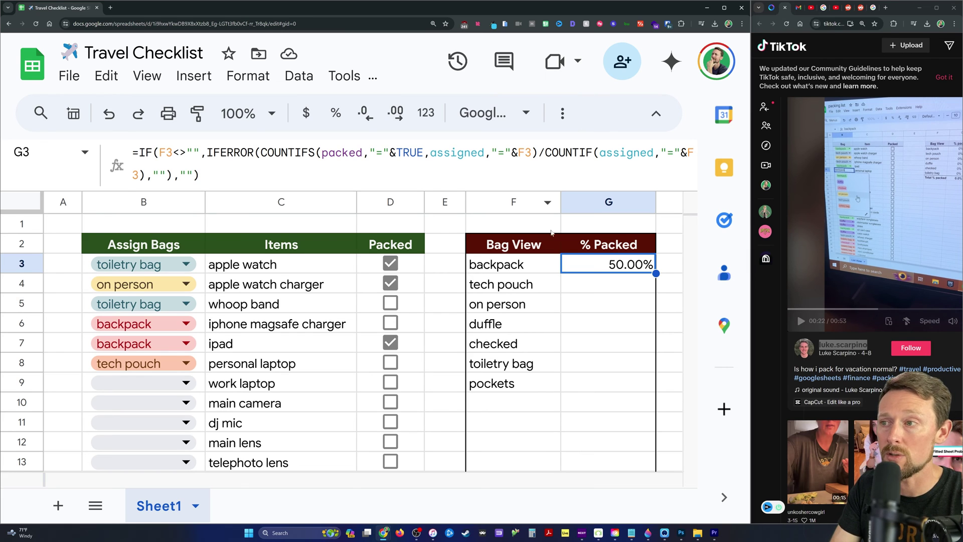
{"action": "scroll", "coordinate": [630, 270], "scroll_direction": "down", "scroll_amount": 3}
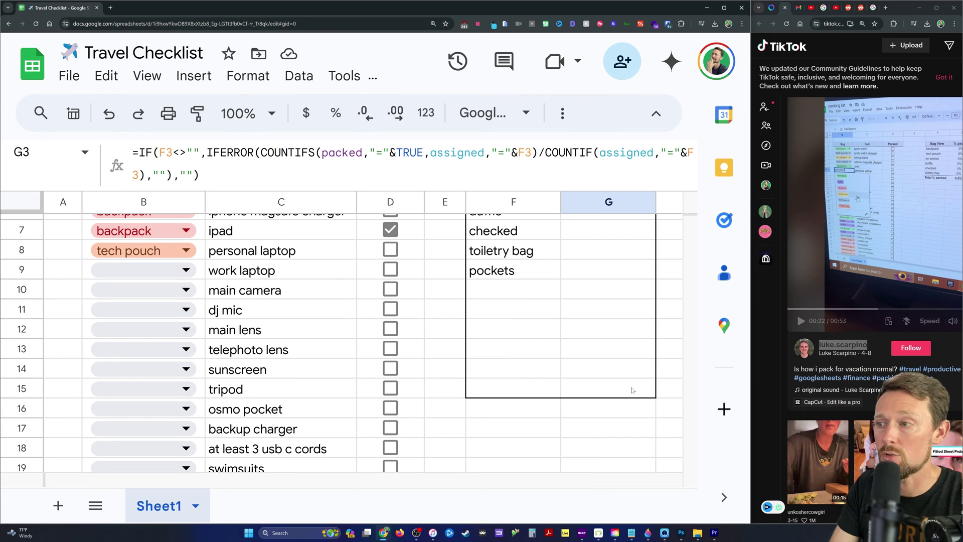
Fill the % Packed formula down G3:G15 and inspect the duffle's formula.
{"action": "left_click", "coordinate": [640, 388], "text": "shift"}
{"action": "key", "text": "ctrl+d"}
{"action": "scroll", "coordinate": [632, 351], "scroll_direction": "up", "scroll_amount": 3}
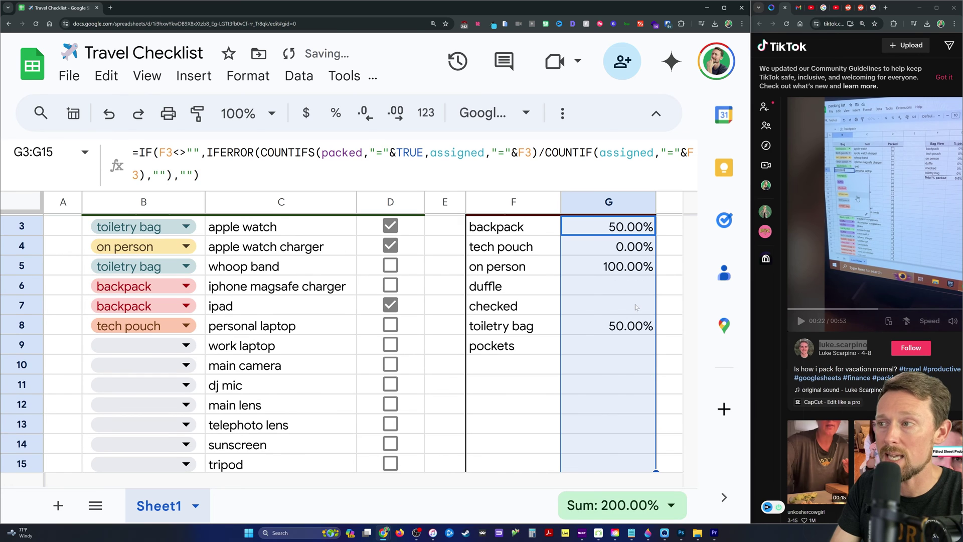
{"action": "left_click", "coordinate": [608, 305]}
{"action": "left_click", "coordinate": [608, 230]}
{"action": "scroll", "coordinate": [613, 256], "scroll_direction": "up", "scroll_amount": 1}
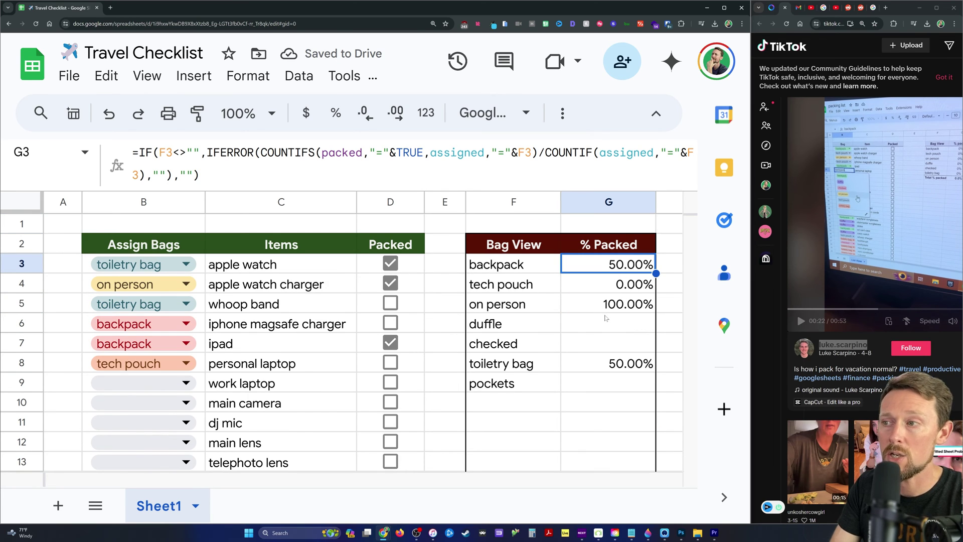
{"action": "left_click", "coordinate": [606, 324]}
{"action": "double_click", "coordinate": [606, 325]}
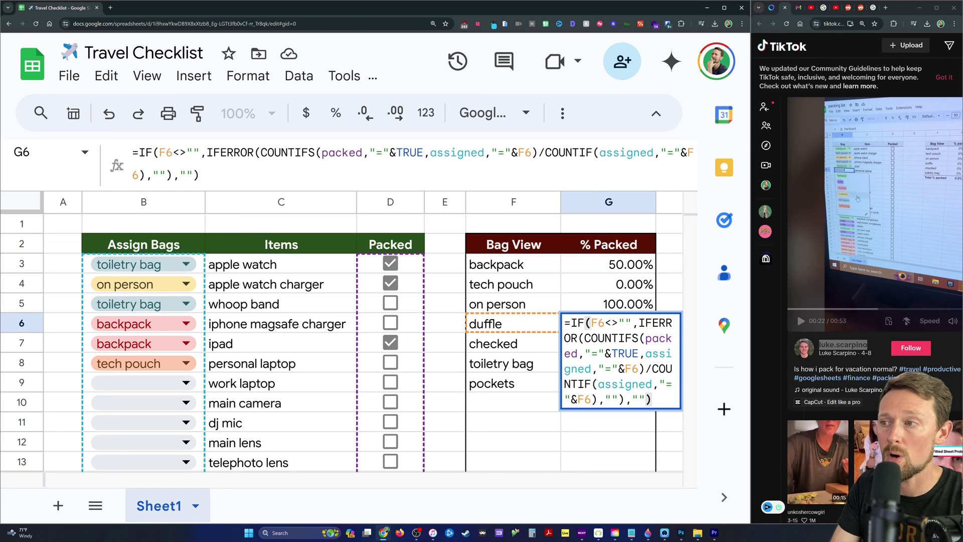
{"action": "key", "text": "Escape"}
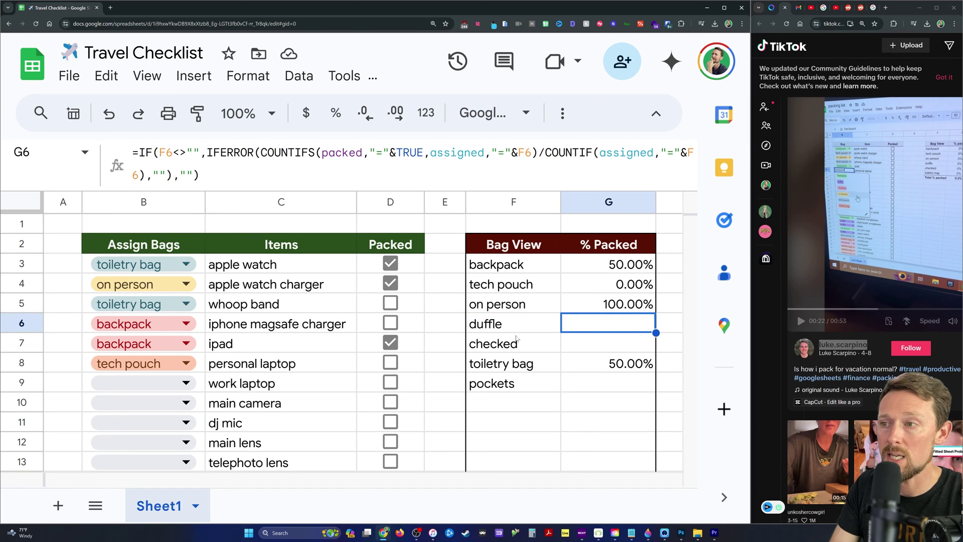
Assign work laptop to the duffle and tick it packed, bringing duffle to 100.00%.
{"action": "left_click", "coordinate": [140, 383]}
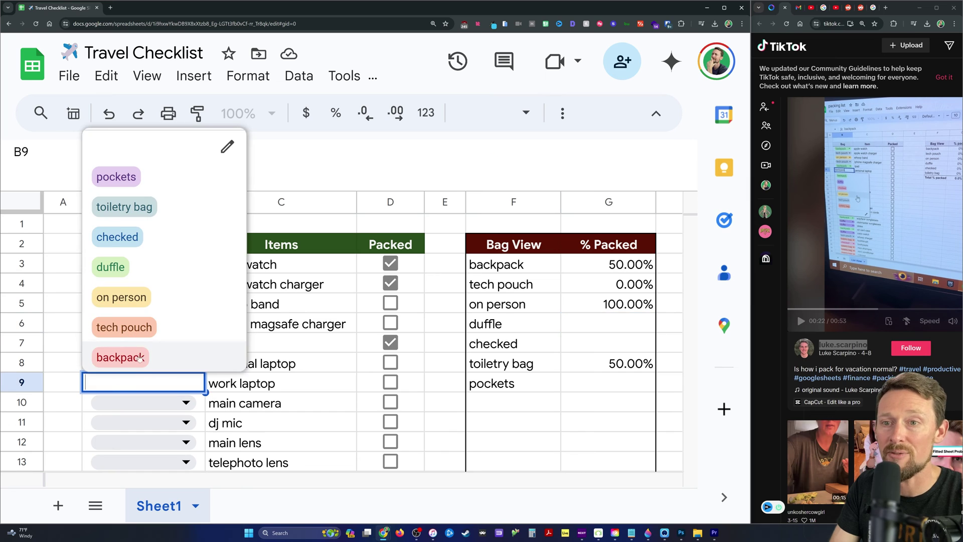
{"action": "left_click", "coordinate": [130, 267]}
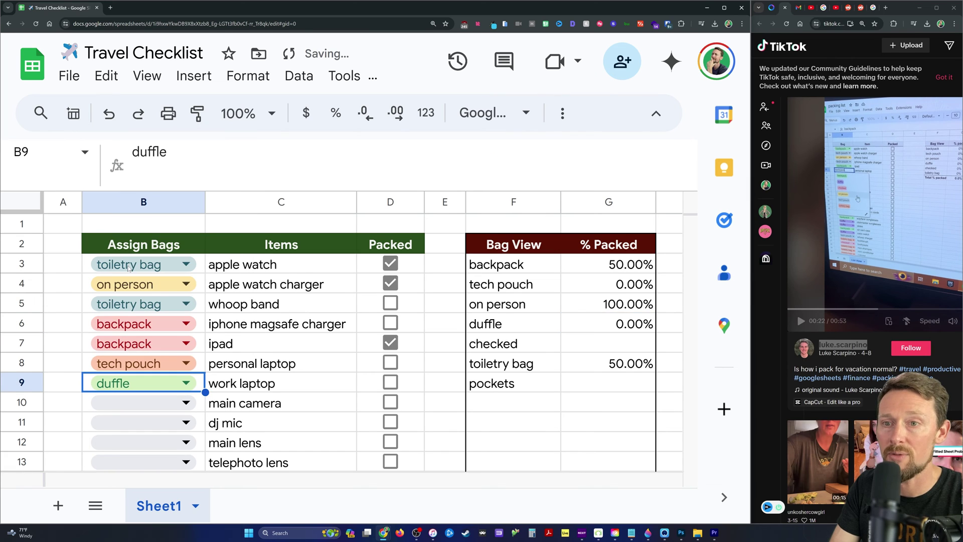
{"action": "left_click", "coordinate": [644, 326]}
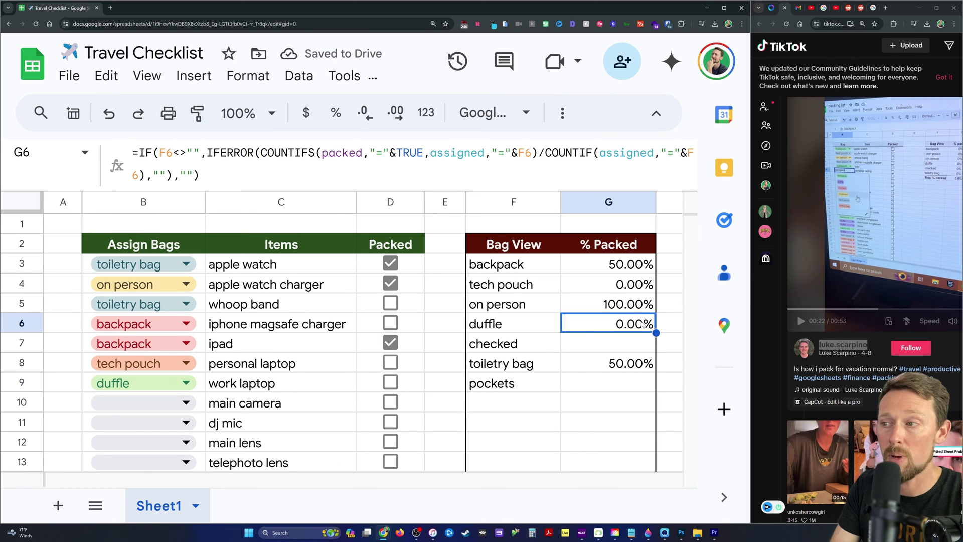
{"action": "left_click", "coordinate": [391, 383]}
{"action": "left_click", "coordinate": [623, 330]}
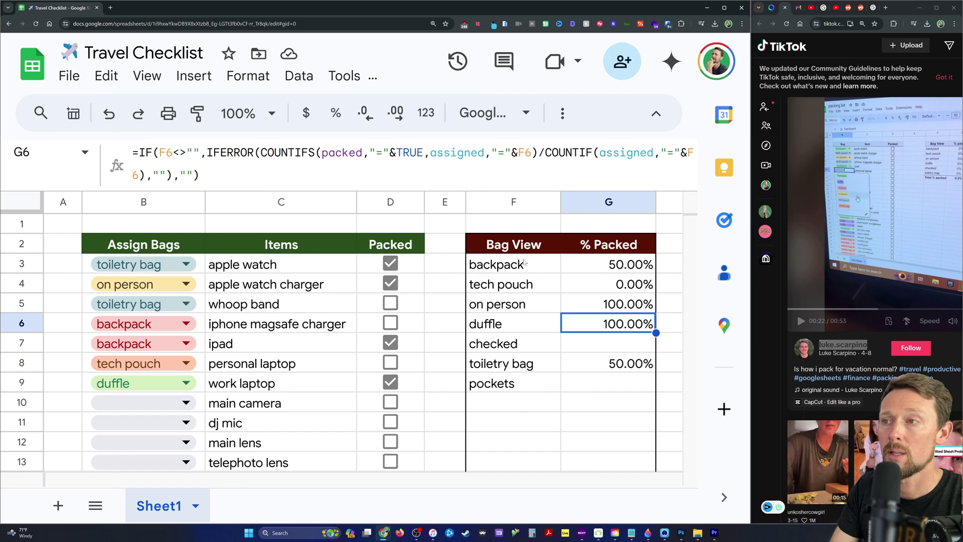
{"action": "left_click", "coordinate": [513, 265]}
{"action": "scroll", "coordinate": [598, 320], "scroll_direction": "down", "scroll_amount": 1}
{"action": "scroll", "coordinate": [596, 323], "scroll_direction": "down", "scroll_amount": 2}
{"action": "scroll", "coordinate": [596, 326], "scroll_direction": "up", "scroll_amount": 3}
{"action": "left_click", "coordinate": [605, 266], "text": "shift"}
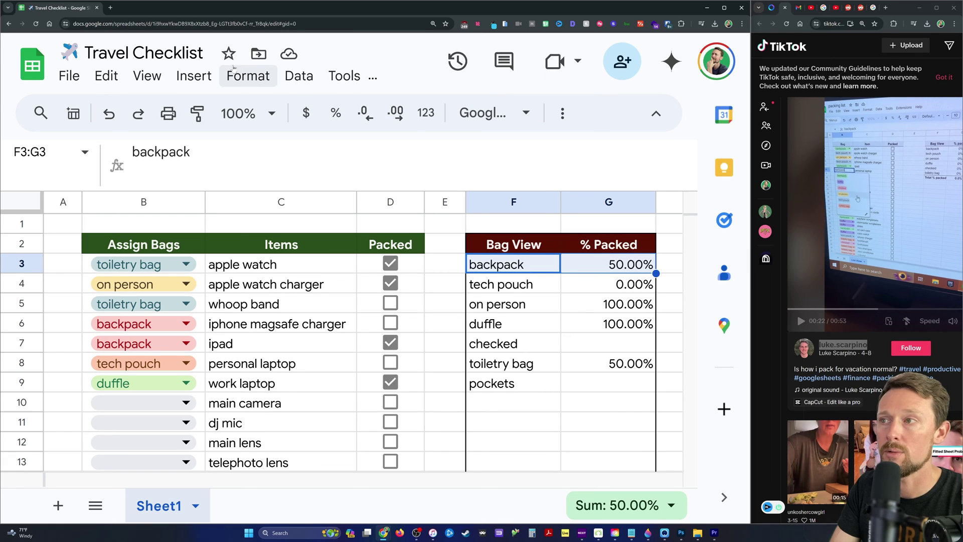
Start a conditional format rule on F3:G3 with custom formula =G3=1.
{"action": "left_click", "coordinate": [252, 72]}
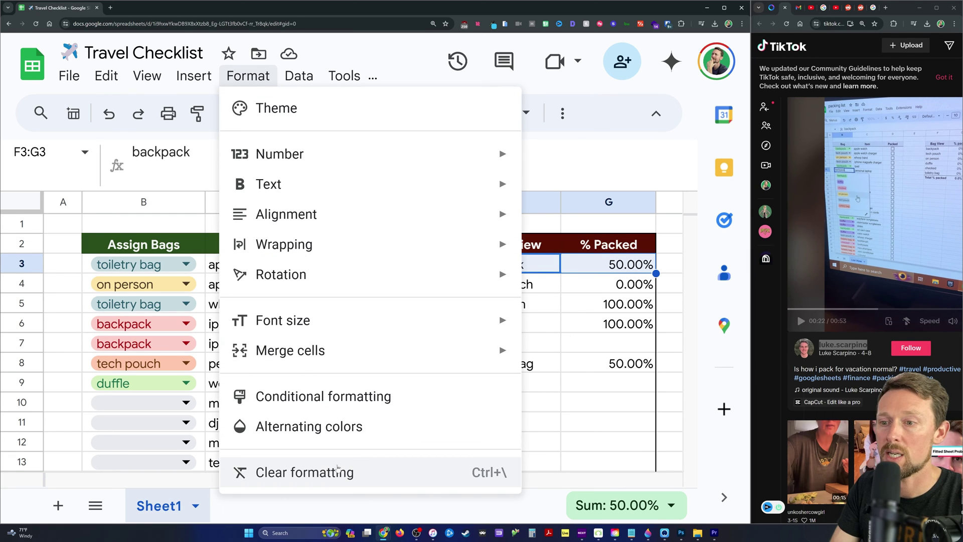
{"action": "left_click", "coordinate": [330, 400]}
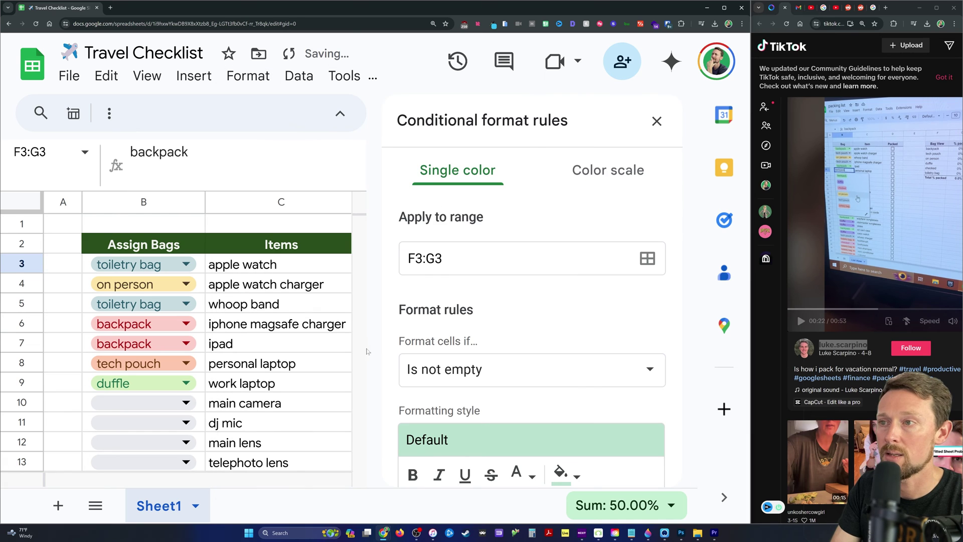
{"action": "scroll", "coordinate": [471, 370], "scroll_direction": "down", "scroll_amount": 1}
{"action": "left_click", "coordinate": [472, 370]}
{"action": "scroll", "coordinate": [469, 451], "scroll_direction": "down", "scroll_amount": 5}
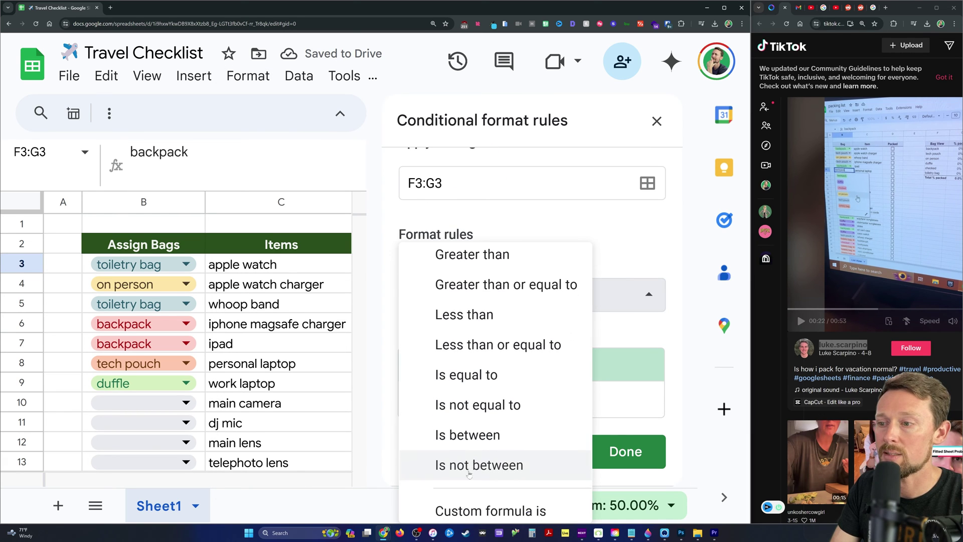
{"action": "left_click", "coordinate": [488, 509]}
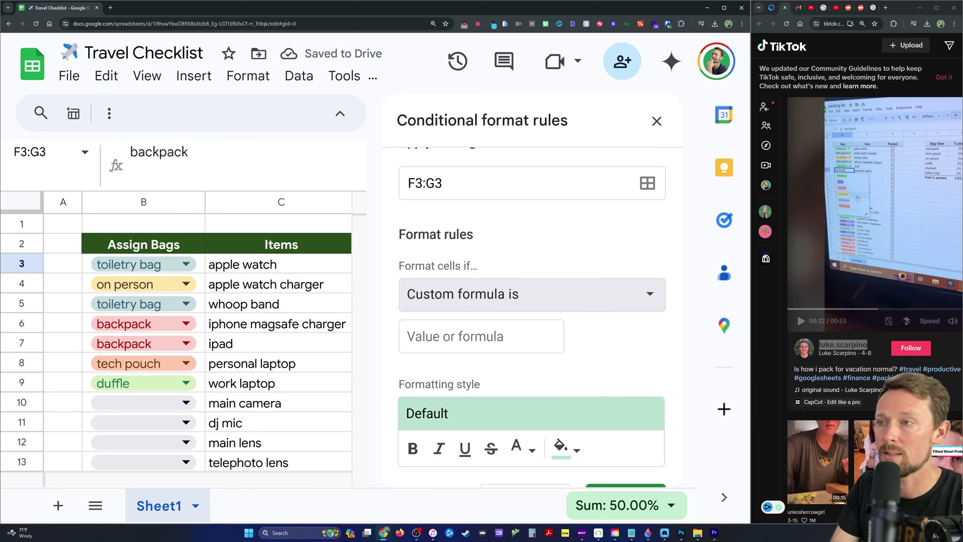
{"action": "key", "text": "Tab"}
{"action": "type", "text": "=G3="}
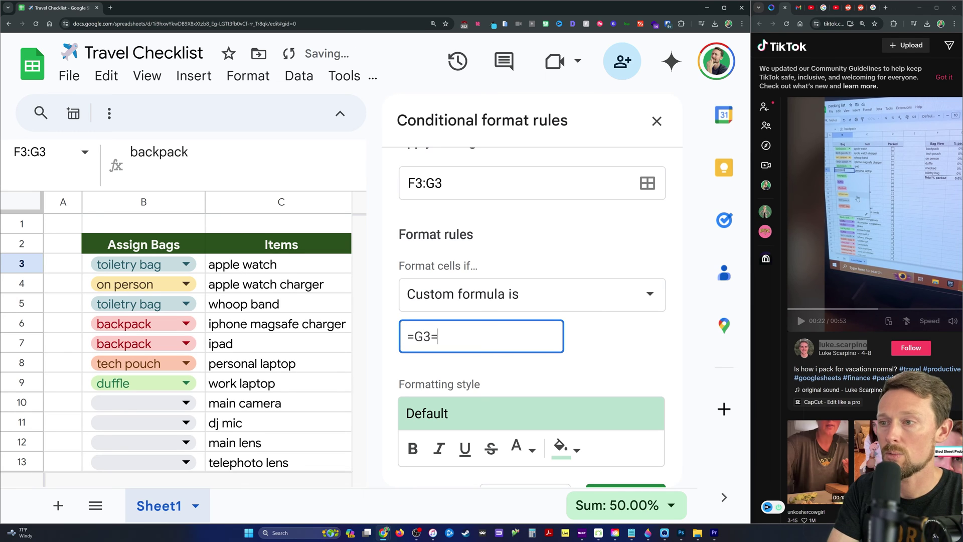
{"action": "type", "text": "1"}
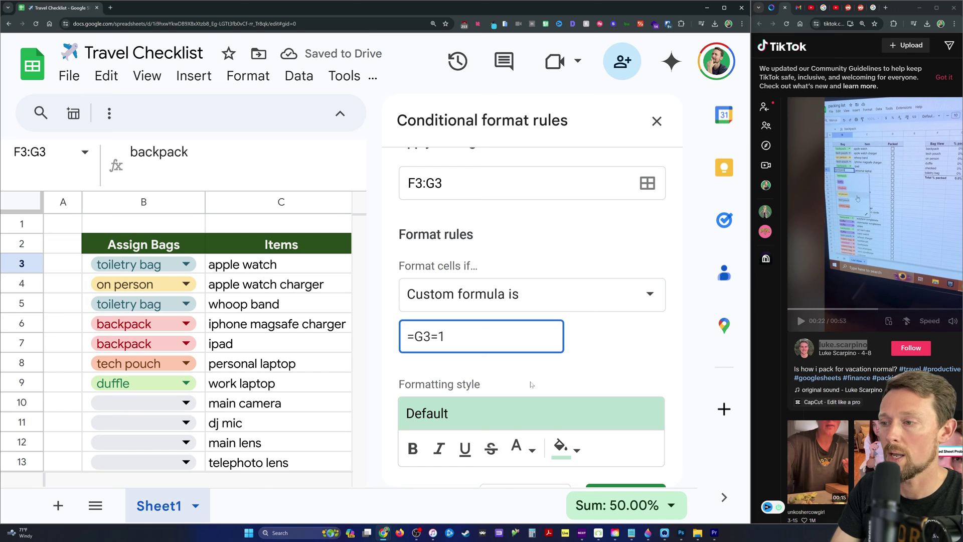
Give the rule a dark gold fill and light grey text, and save it.
{"action": "scroll", "coordinate": [532, 385], "scroll_direction": "down", "scroll_amount": 3}
{"action": "left_click", "coordinate": [520, 345]}
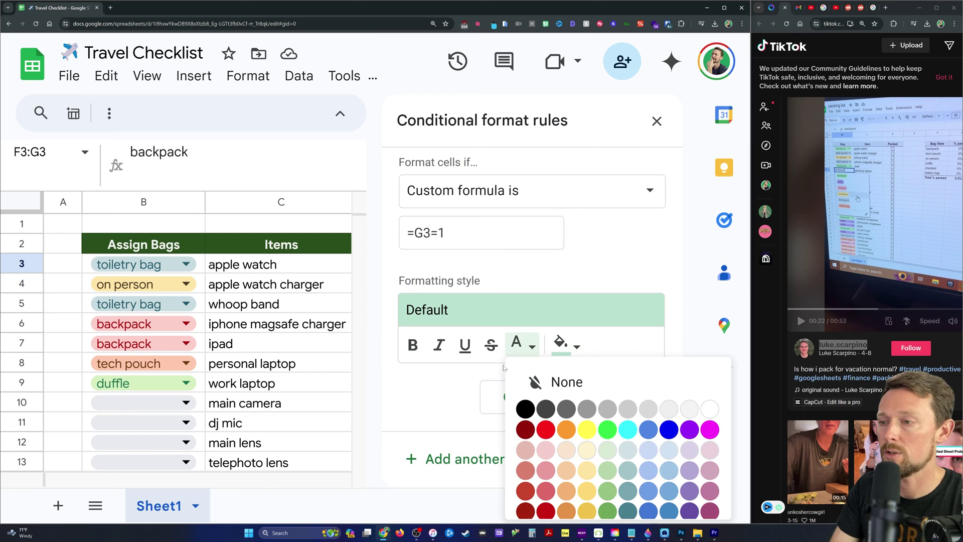
{"action": "left_click", "coordinate": [565, 345]}
{"action": "scroll", "coordinate": [442, 480], "scroll_direction": "down", "scroll_amount": 1}
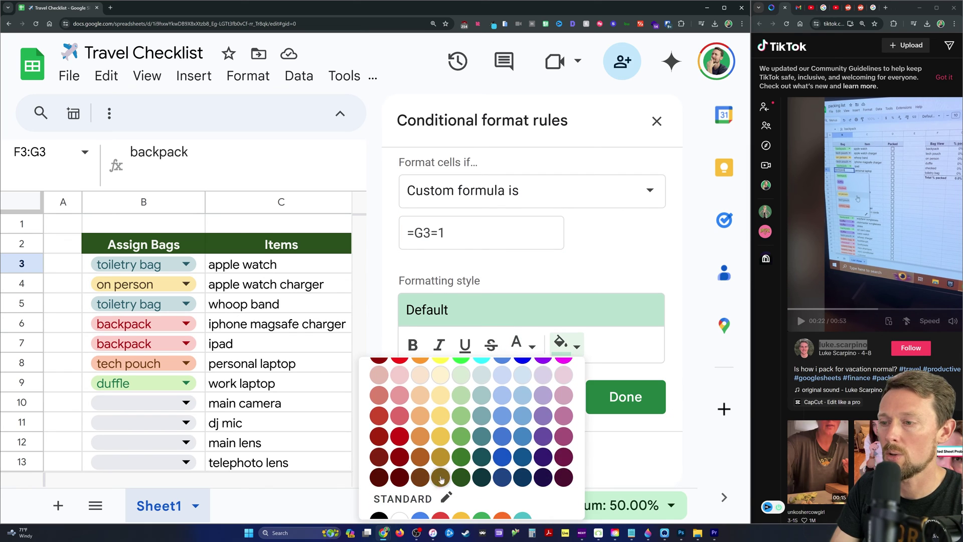
{"action": "left_click", "coordinate": [441, 436]}
{"action": "left_click", "coordinate": [531, 345]}
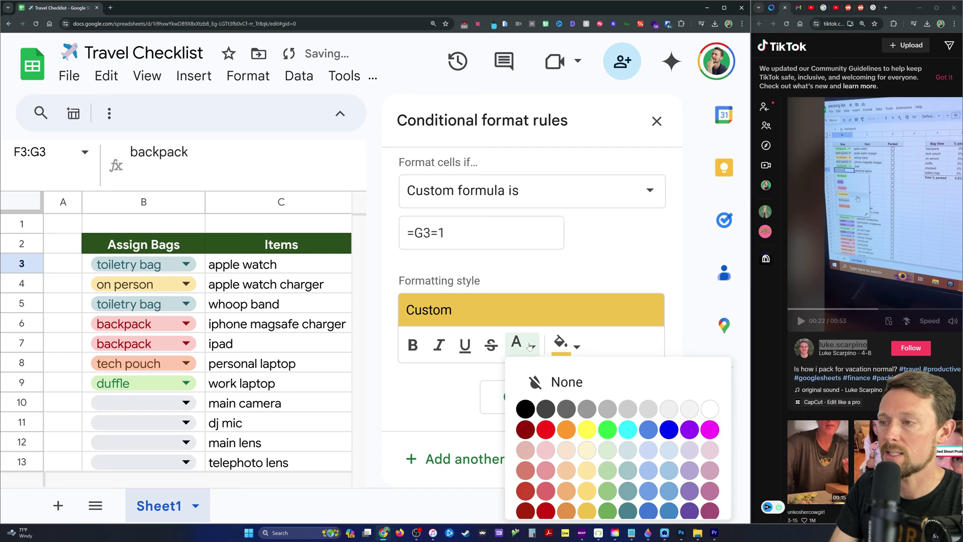
{"action": "left_click", "coordinate": [690, 409]}
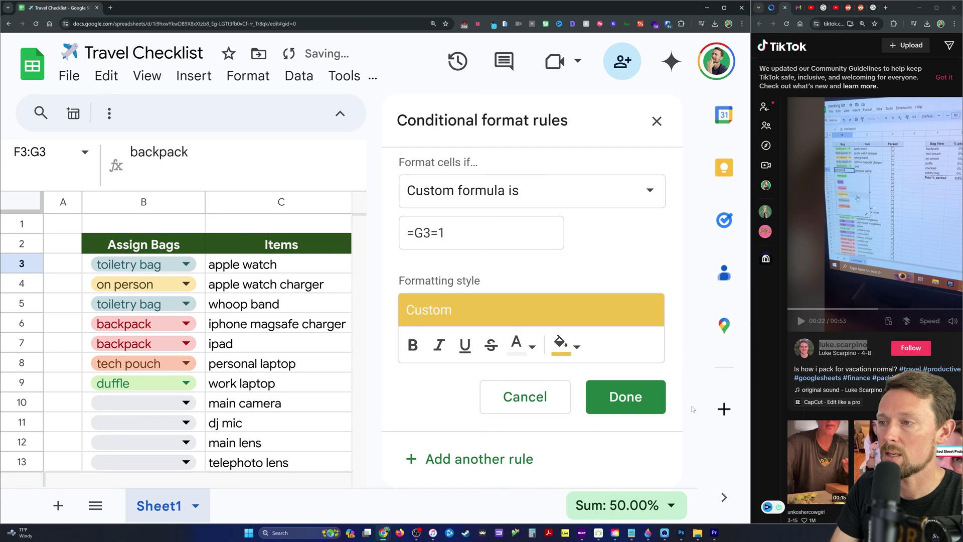
{"action": "left_click", "coordinate": [631, 398]}
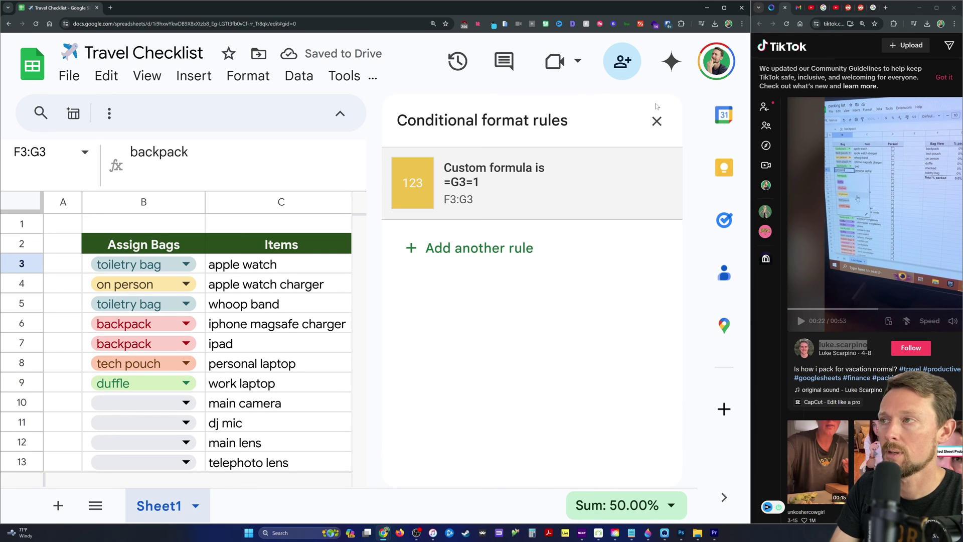
{"action": "left_click", "coordinate": [657, 121]}
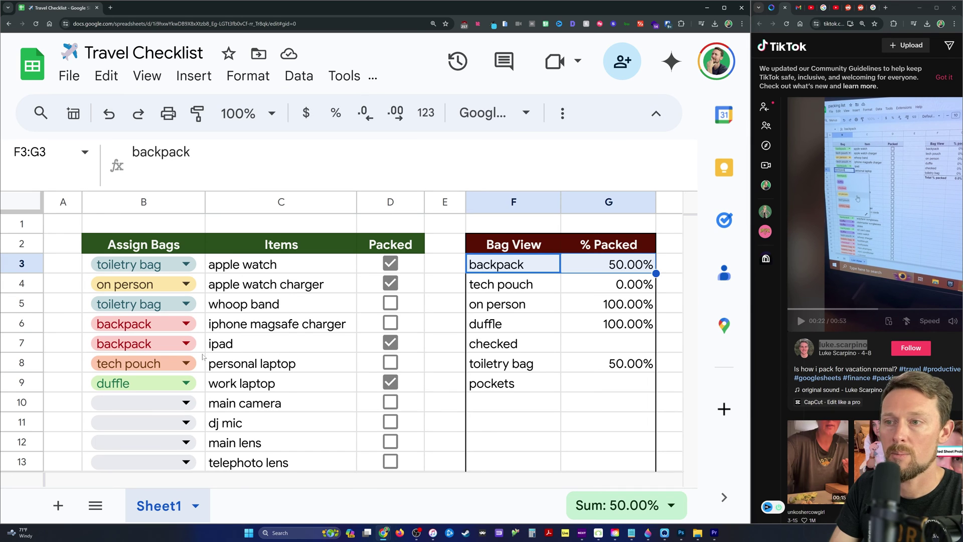
Tick iphone magsafe charger as packed and select the backpack row F3:G3.
{"action": "left_click", "coordinate": [390, 324]}
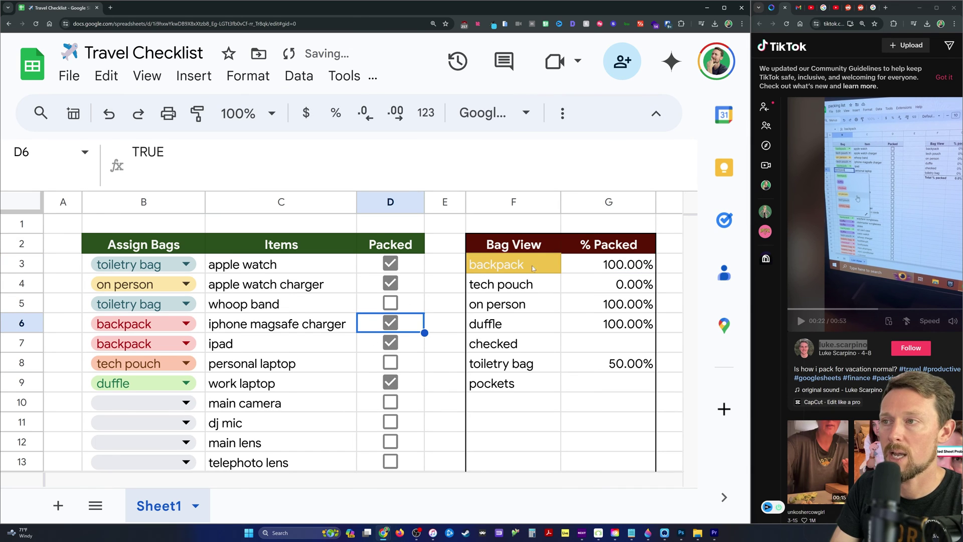
{"action": "left_click_drag", "start_coordinate": [541, 262], "coordinate": [583, 271]}
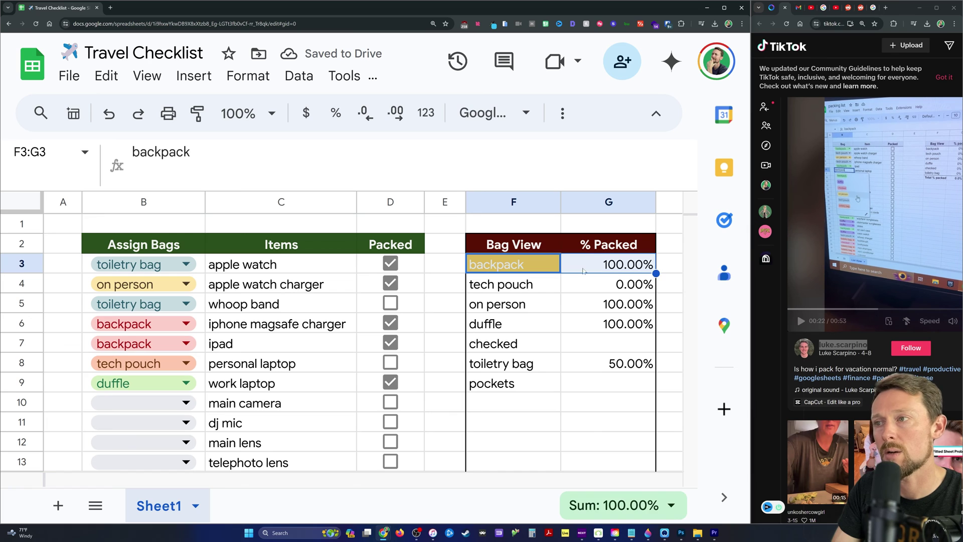
{"action": "mouse_move", "coordinate": [526, 254]}
{"action": "left_mouse_down"}
{"action": "mouse_move", "coordinate": [529, 262]}
{"action": "mouse_move", "coordinate": [605, 261]}
{"action": "left_mouse_up"}
Change the F3:G3 highlight rule's formula to =$G3=1 so the backpack row turns gold.
{"action": "left_click", "coordinate": [248, 75]}
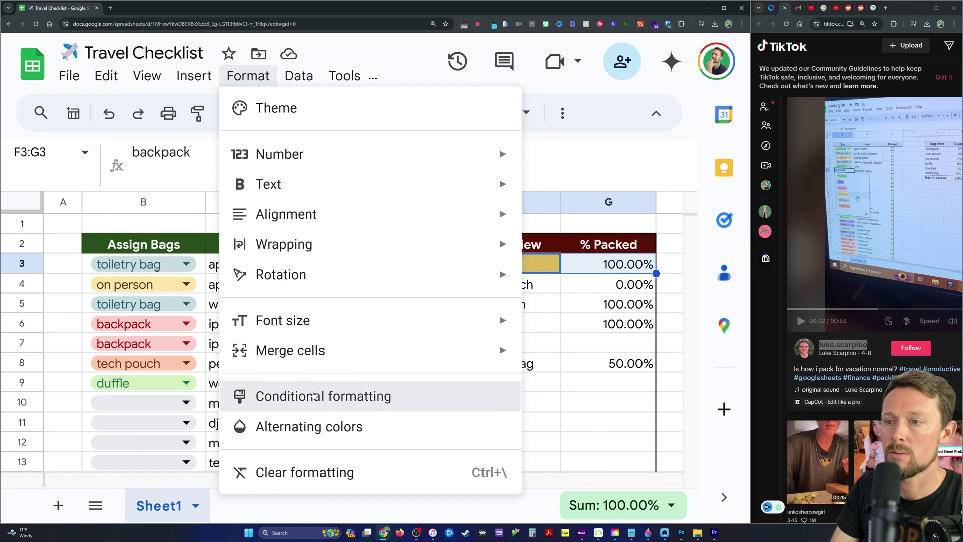
{"action": "left_click", "coordinate": [312, 395]}
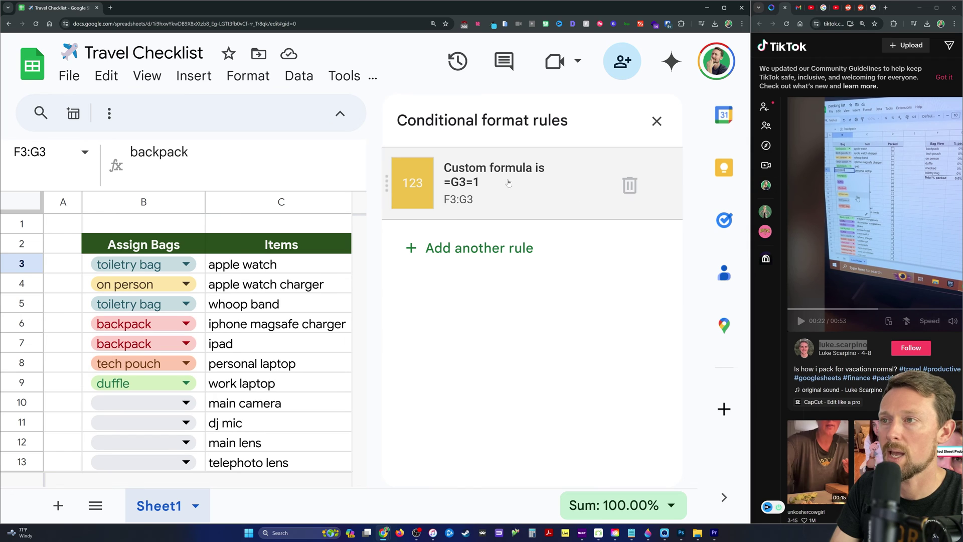
{"action": "left_click", "coordinate": [508, 184]}
{"action": "scroll", "coordinate": [512, 297], "scroll_direction": "down", "scroll_amount": 3}
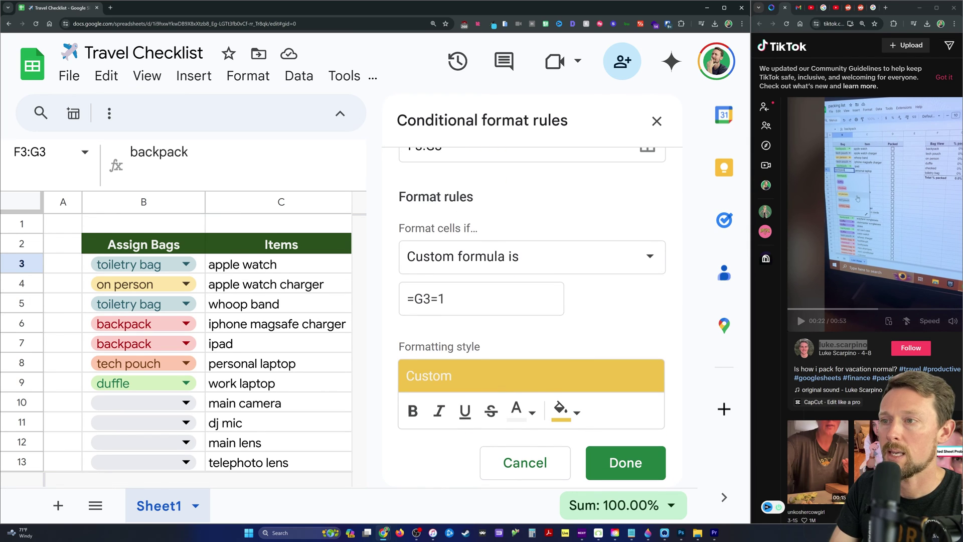
{"action": "left_click", "coordinate": [414, 298]}
{"action": "type", "text": "$"}
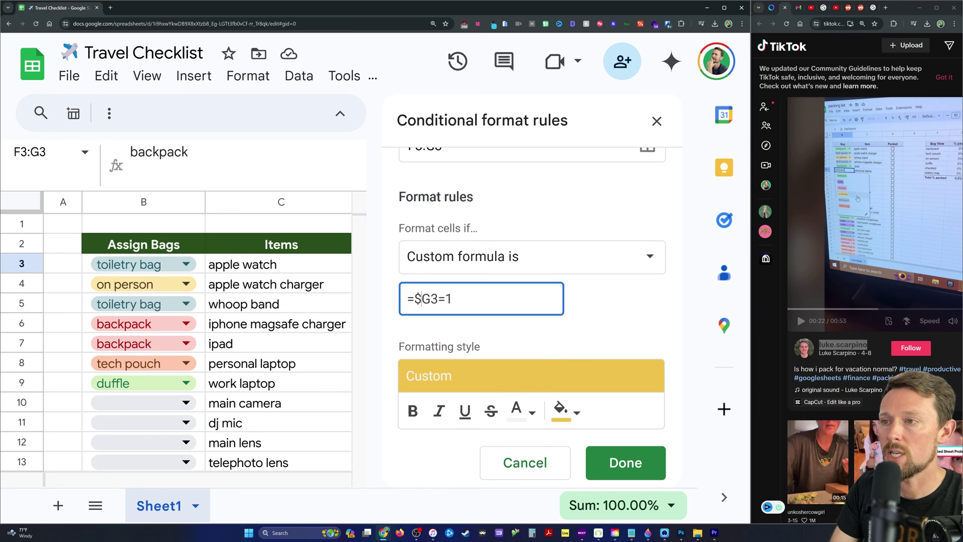
{"action": "left_click", "coordinate": [626, 462]}
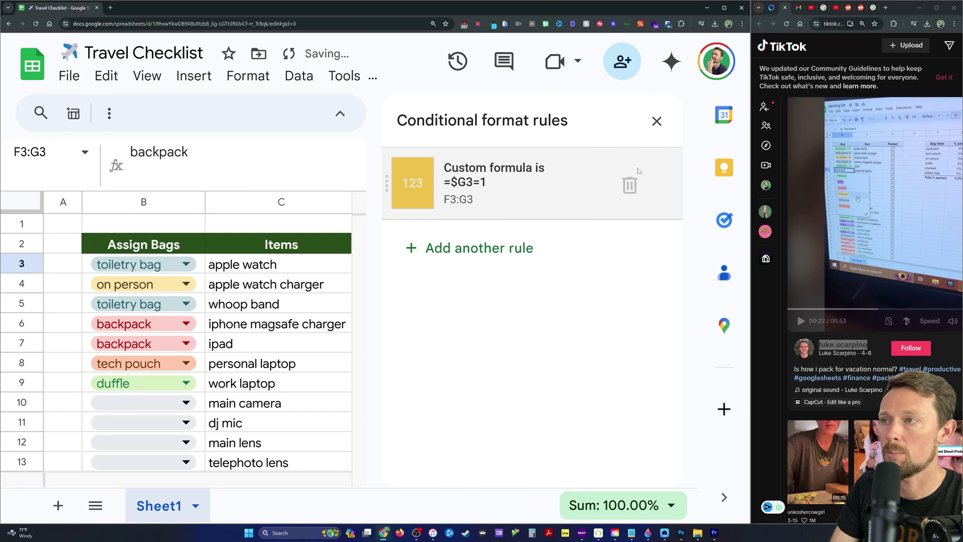
{"action": "left_click", "coordinate": [657, 121]}
{"action": "left_click", "coordinate": [569, 282]}
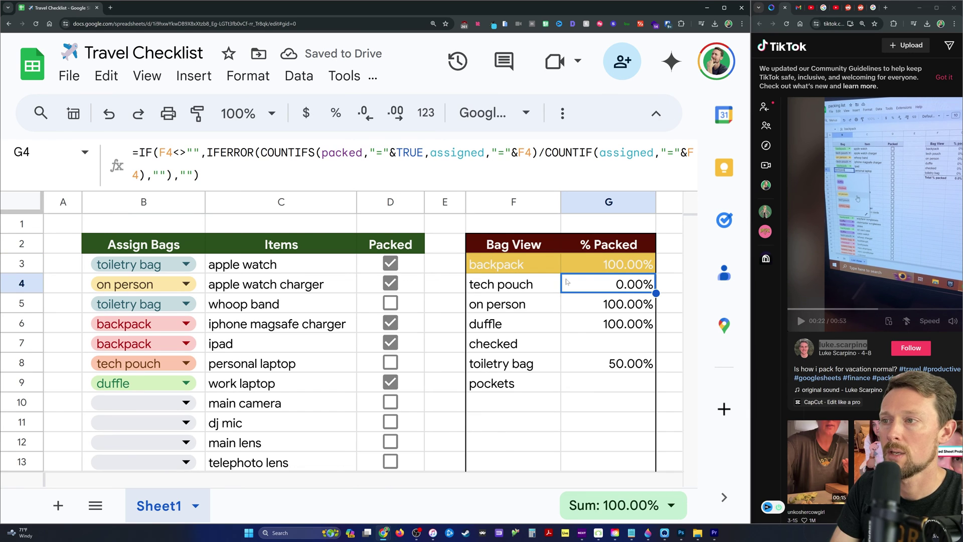
{"action": "left_click", "coordinate": [601, 256]}
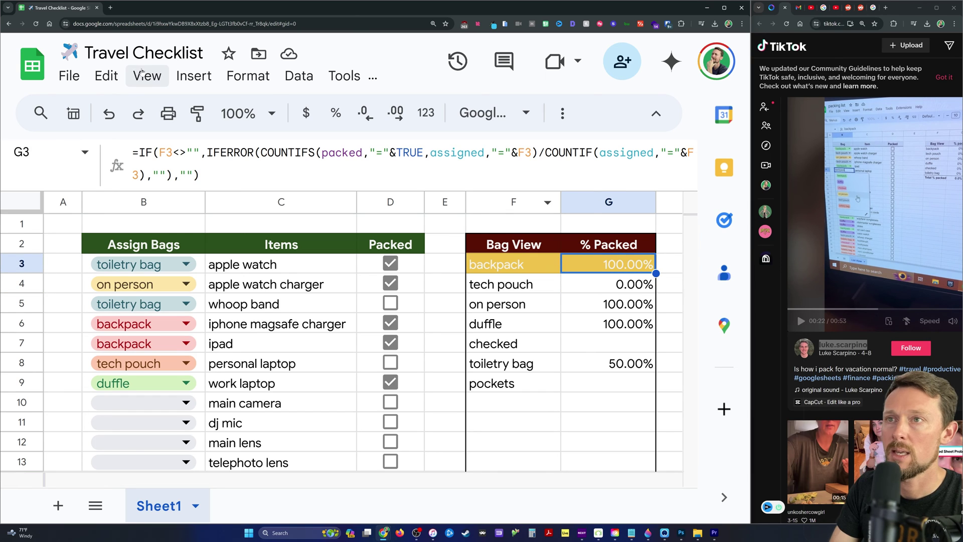
Extend the gold highlight rule's range to F3:G15.
{"action": "left_click", "coordinate": [248, 76]}
{"action": "left_click", "coordinate": [316, 401]}
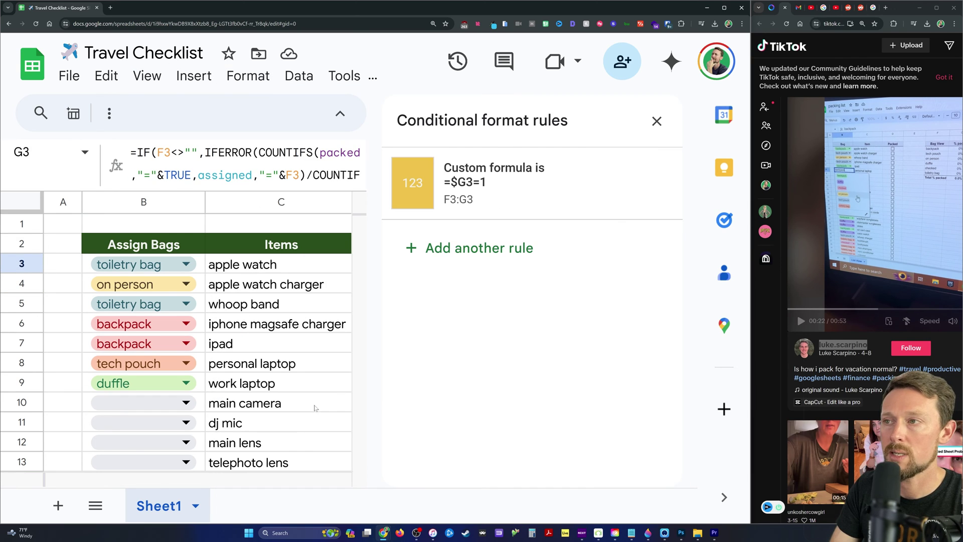
{"action": "left_click", "coordinate": [574, 141]}
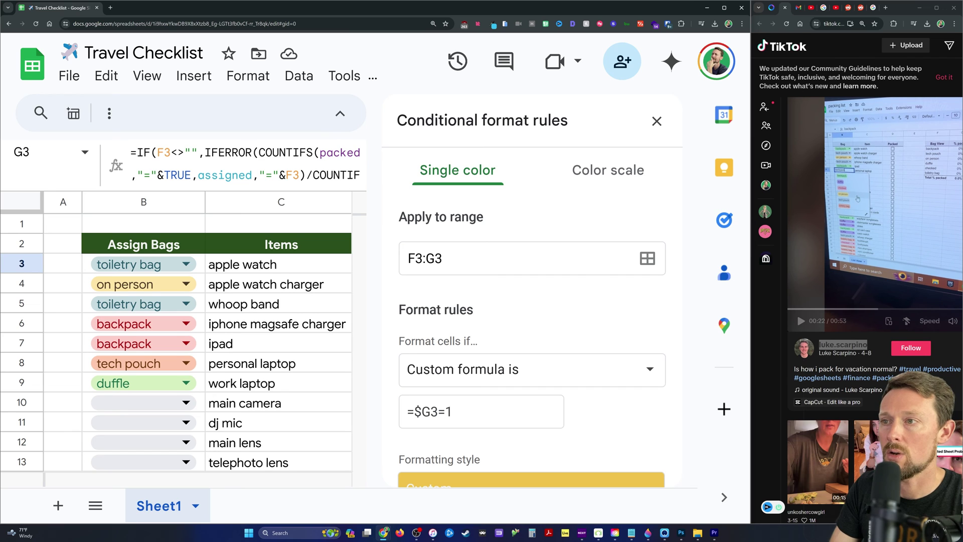
{"action": "left_click_drag", "start_coordinate": [442, 258], "coordinate": [436, 258]}
{"action": "type", "text": "15"}
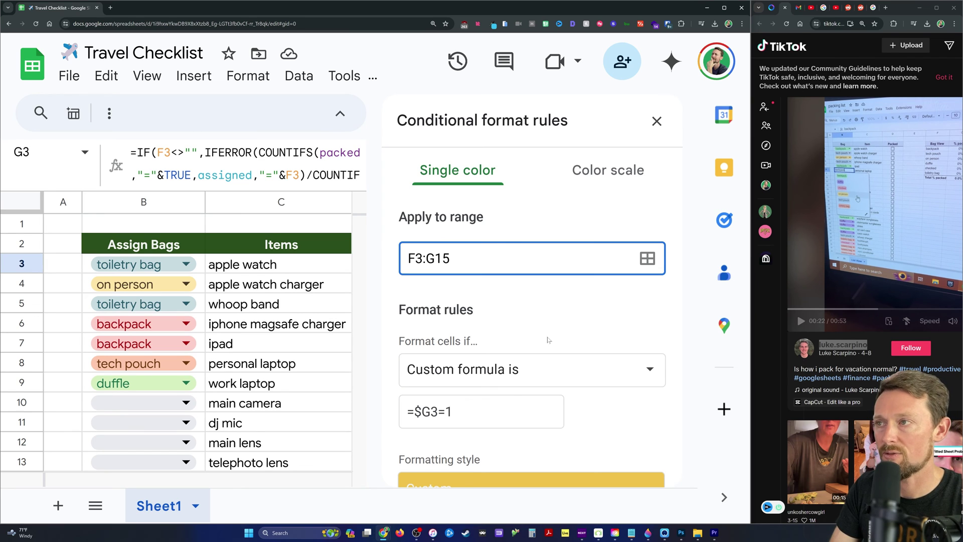
{"action": "scroll", "coordinate": [549, 340], "scroll_direction": "down", "scroll_amount": 3}
{"action": "left_click", "coordinate": [624, 424]}
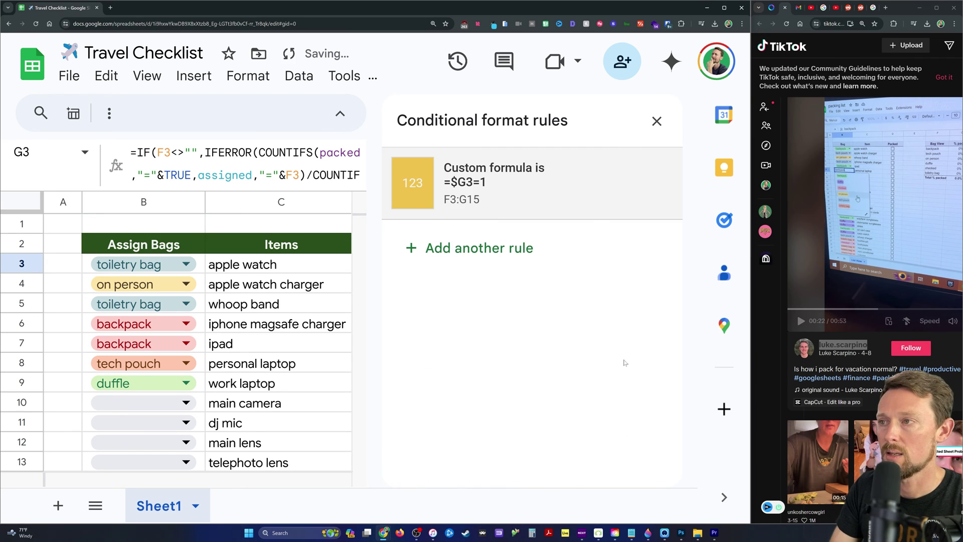
{"action": "left_click", "coordinate": [651, 121]}
Test the highlight with work laptop and whoop band, then untick the first five Packed boxes.
{"action": "left_click", "coordinate": [522, 303]}
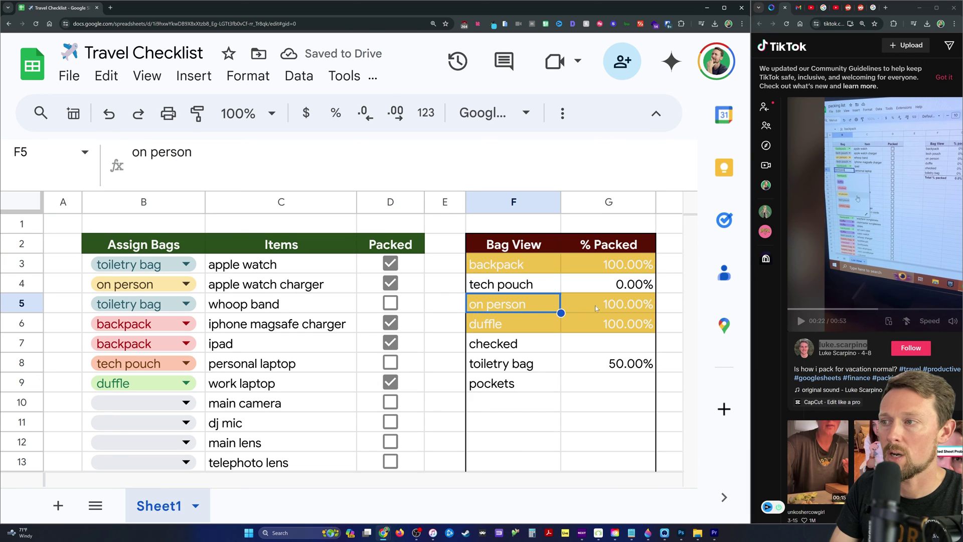
{"action": "left_click", "coordinate": [393, 384]}
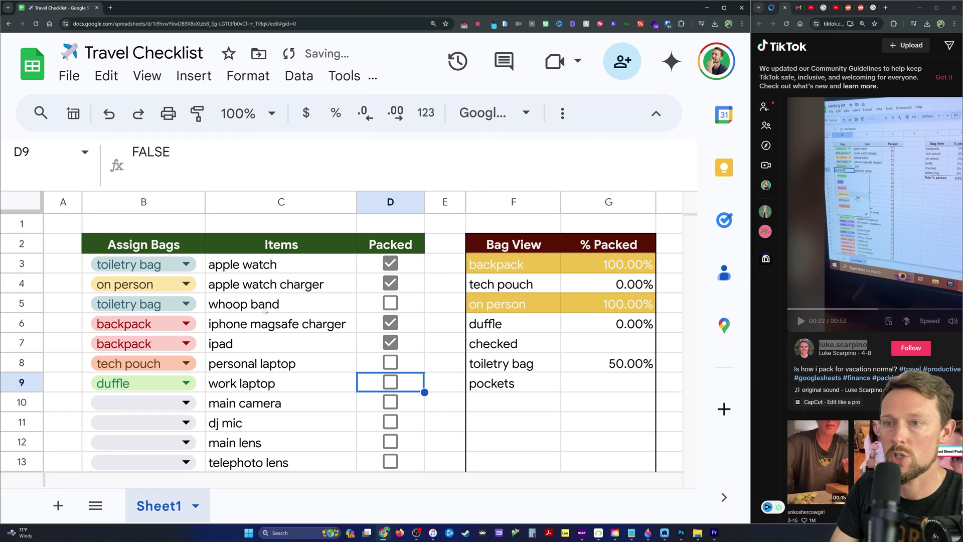
{"action": "left_click", "coordinate": [391, 303]}
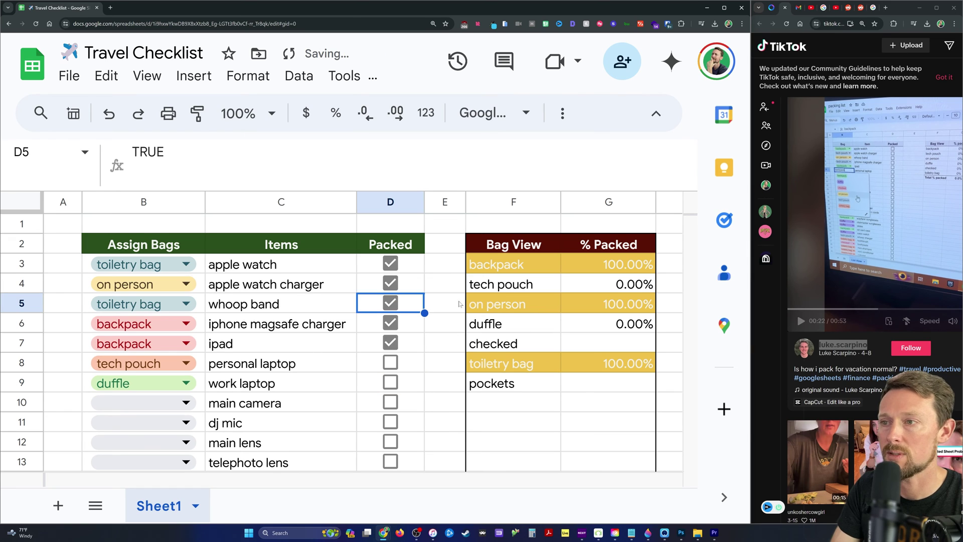
{"action": "left_click_drag", "start_coordinate": [390, 263], "coordinate": [412, 339]}
{"action": "key", "text": "ctrl+z"}
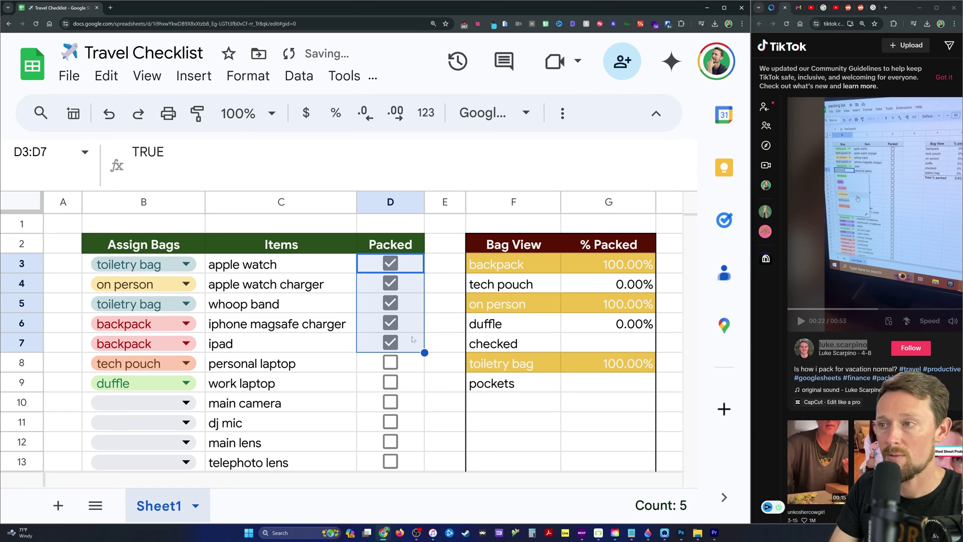
{"action": "key", "text": "space"}
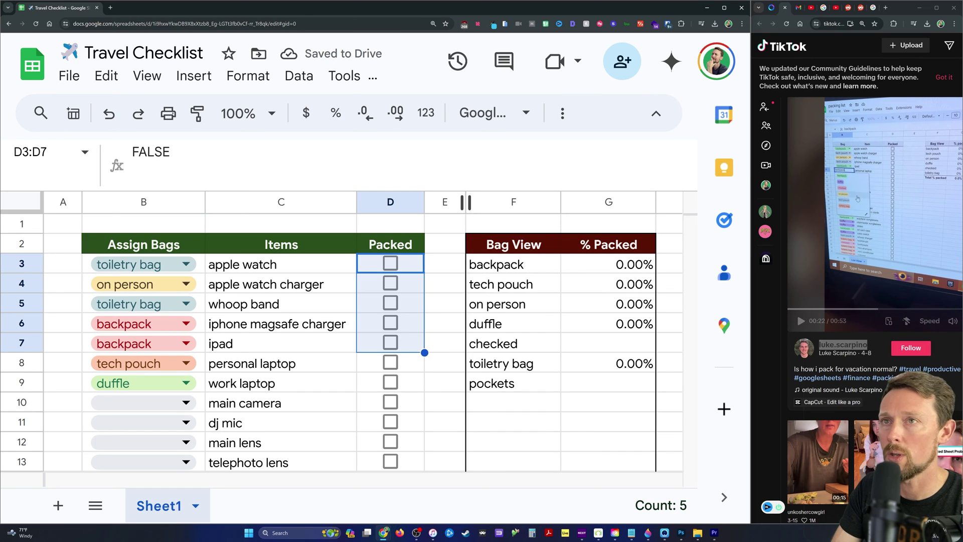
{"action": "left_click", "coordinate": [148, 76]}
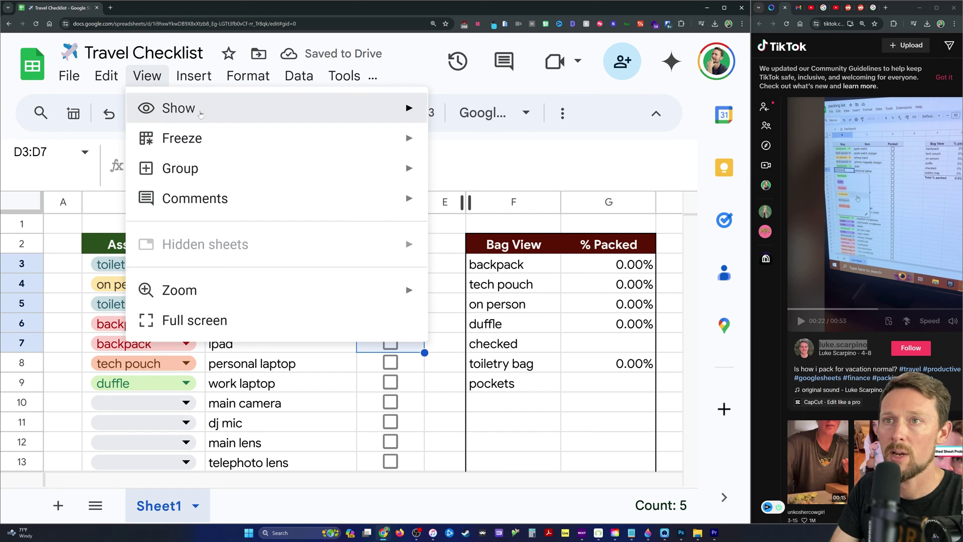
Hide the gridlines and tick apple watch and apple watch charger as packed.
{"action": "mouse_move", "coordinate": [200, 114]}
{"action": "left_click", "coordinate": [554, 144]}
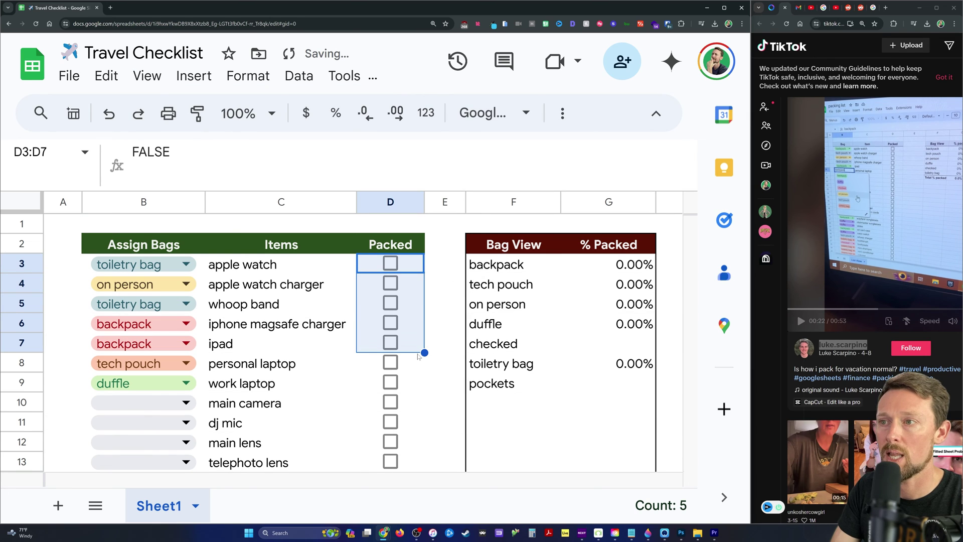
{"action": "scroll", "coordinate": [417, 303], "scroll_direction": "down", "scroll_amount": 1}
{"action": "scroll", "coordinate": [421, 347], "scroll_direction": "up", "scroll_amount": 1}
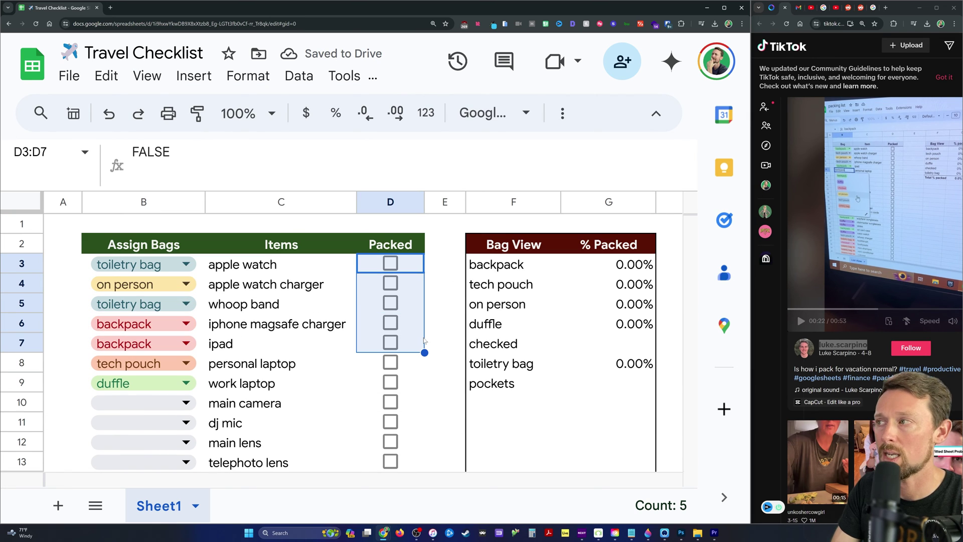
{"action": "left_click", "coordinate": [390, 265]}
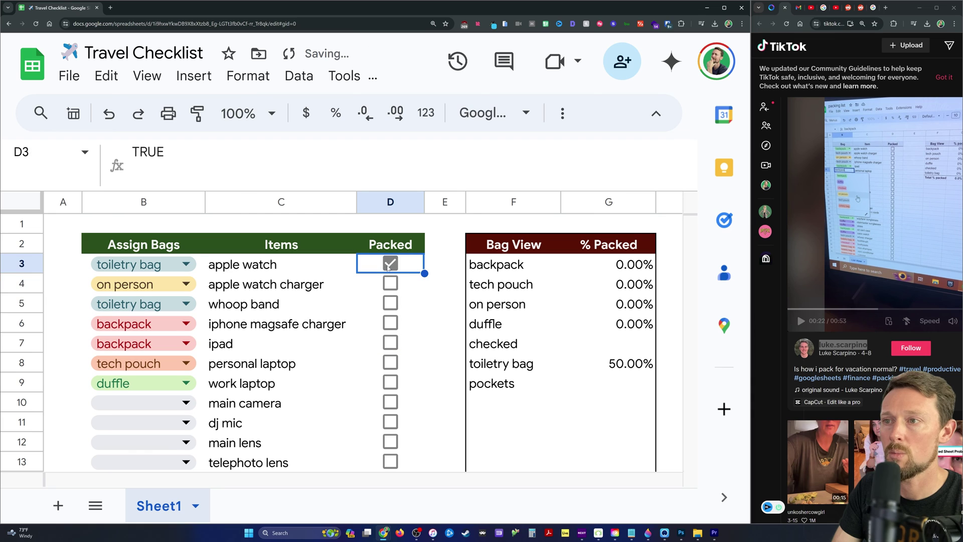
{"action": "left_click", "coordinate": [391, 289]}
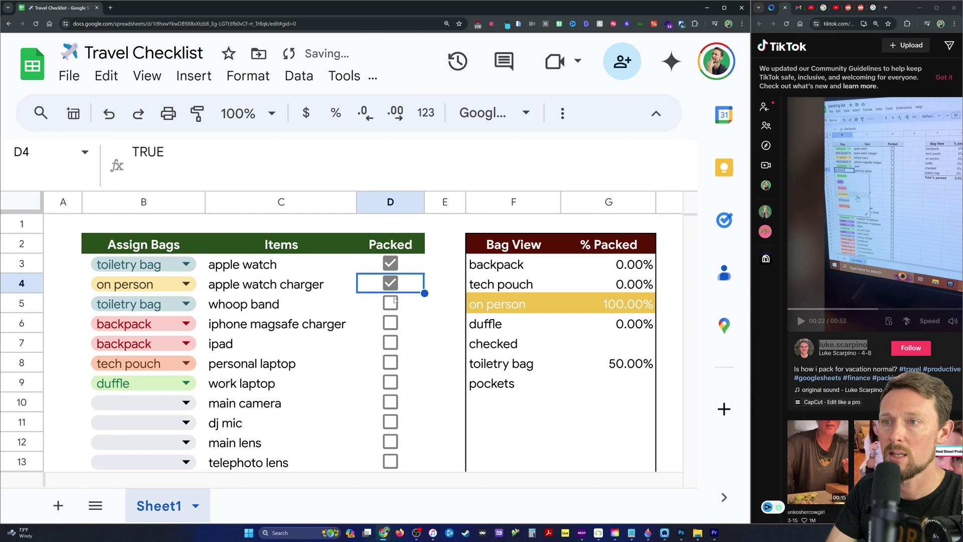
{"action": "key", "text": "Up"}
{"action": "key", "text": "Left"}
Start a conditional rule on the apple watch cell C3 with custom formula =D3.
{"action": "left_click", "coordinate": [248, 76]}
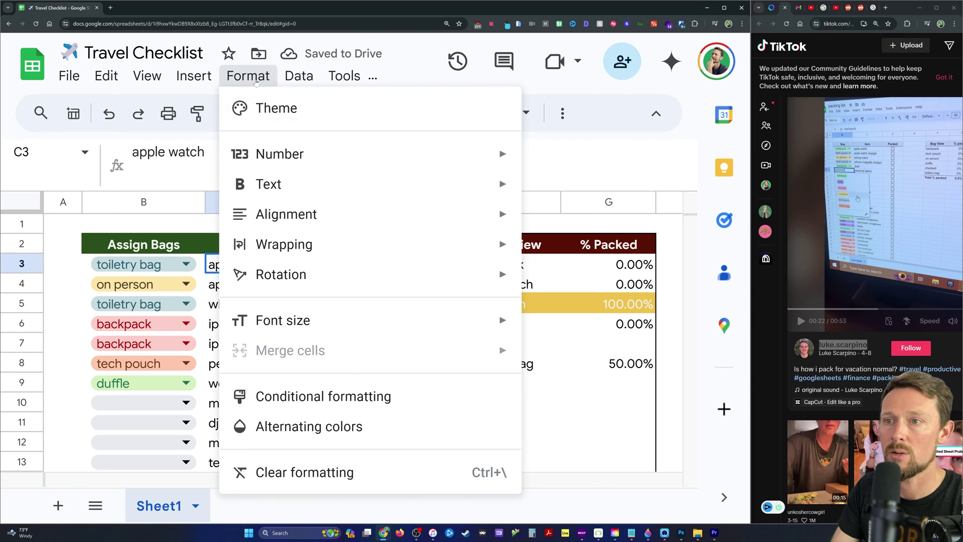
{"action": "left_click", "coordinate": [354, 399]}
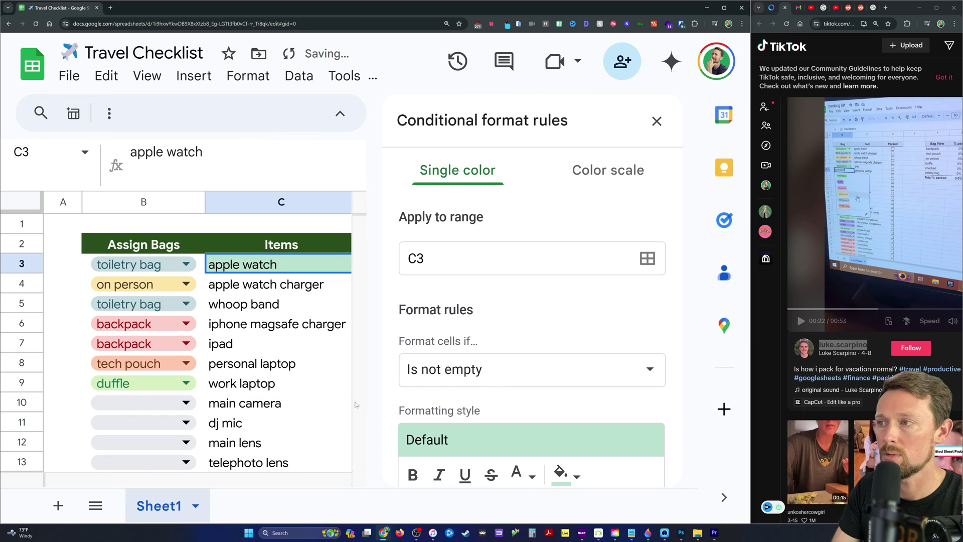
{"action": "scroll", "coordinate": [460, 348], "scroll_direction": "down", "scroll_amount": 2}
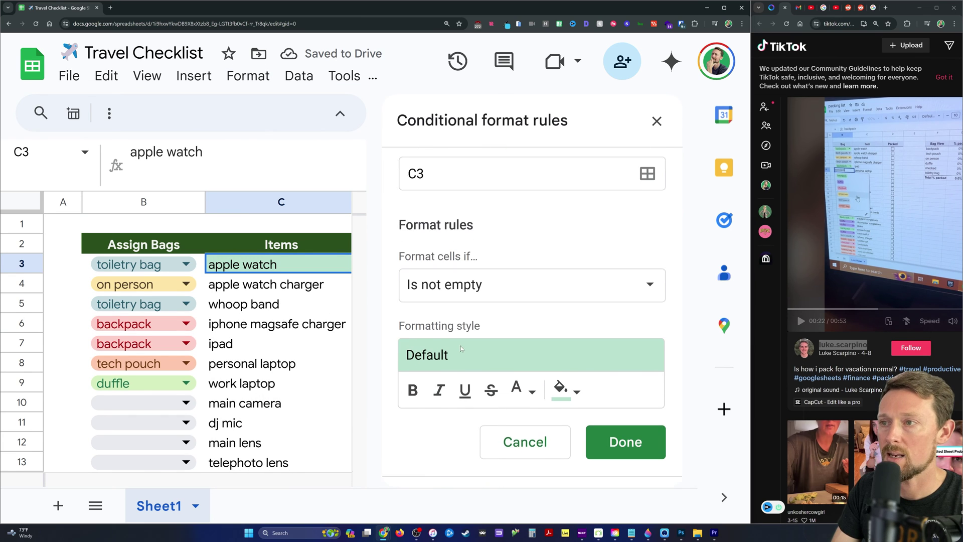
{"action": "left_click", "coordinate": [483, 250]}
{"action": "scroll", "coordinate": [462, 335], "scroll_direction": "down", "scroll_amount": 5}
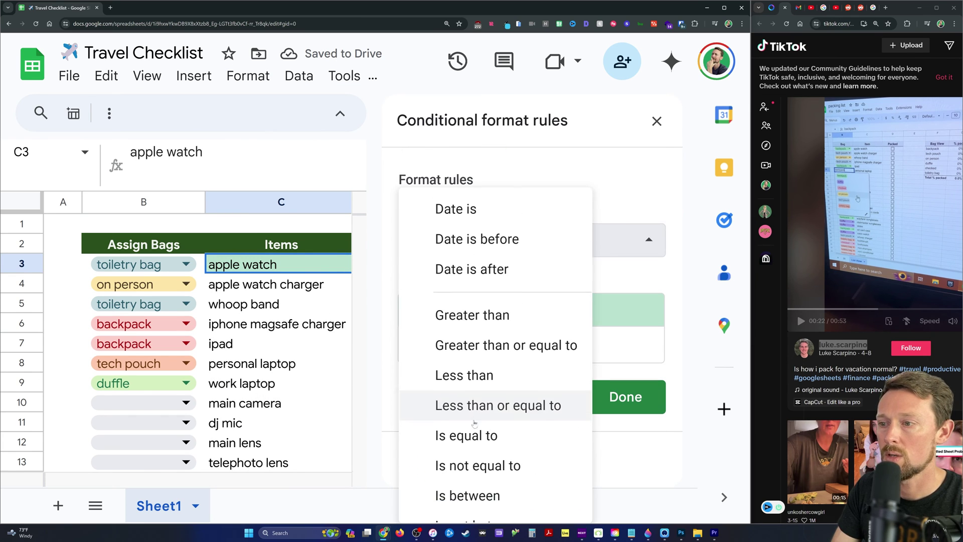
{"action": "left_click", "coordinate": [487, 501]}
{"action": "left_click", "coordinate": [482, 282]}
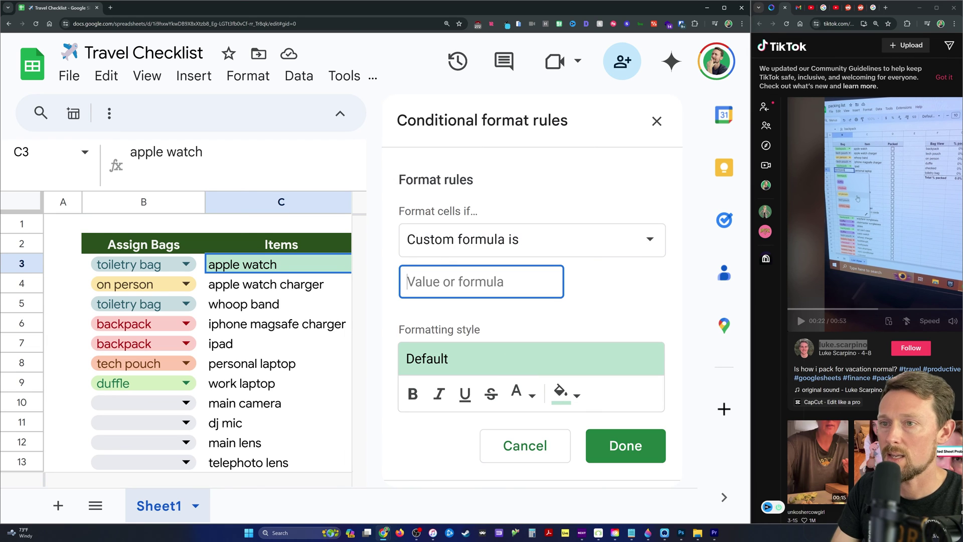
{"action": "type", "text": "="}
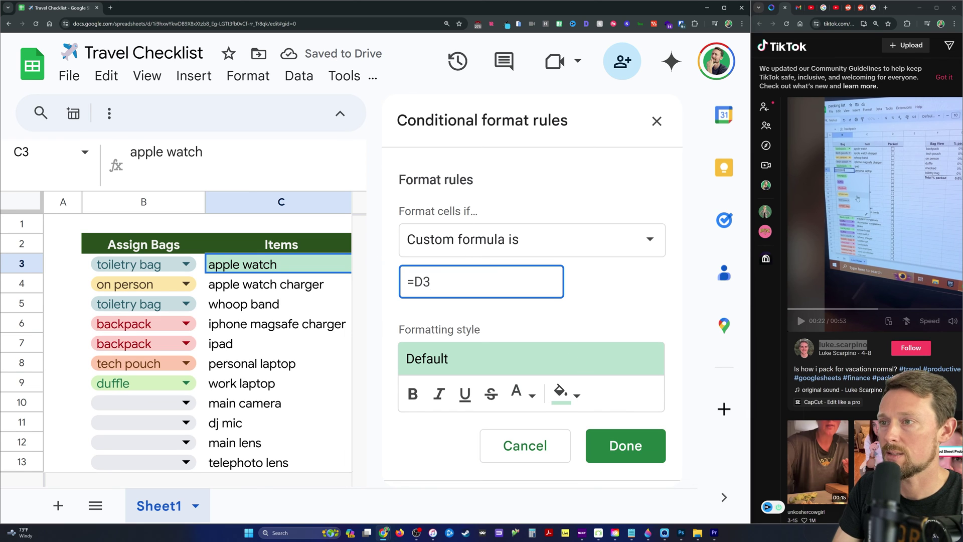
Make the rule apply strikethrough with no fill colour, and save it.
{"action": "left_click", "coordinate": [572, 394]}
{"action": "left_click", "coordinate": [560, 391]}
{"action": "left_click", "coordinate": [491, 394]}
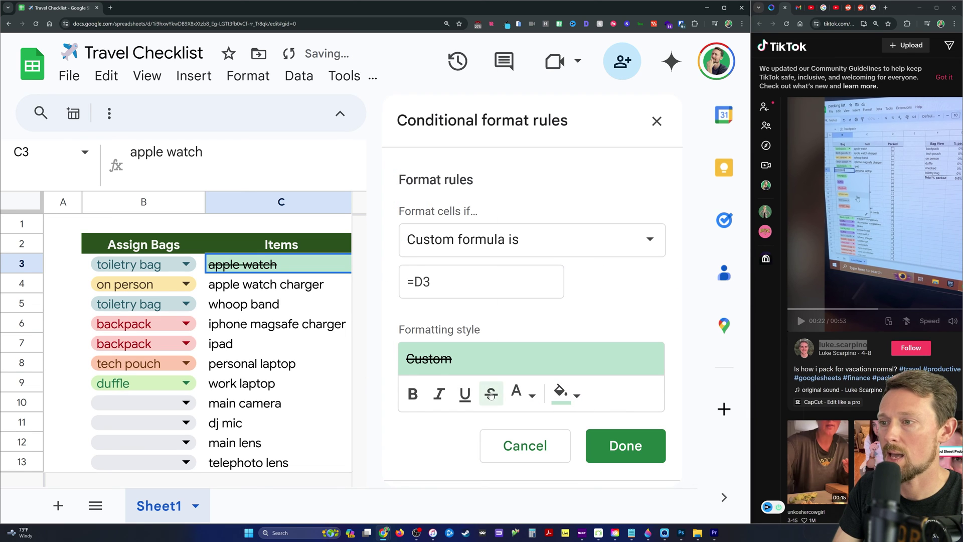
{"action": "left_click", "coordinate": [570, 395]}
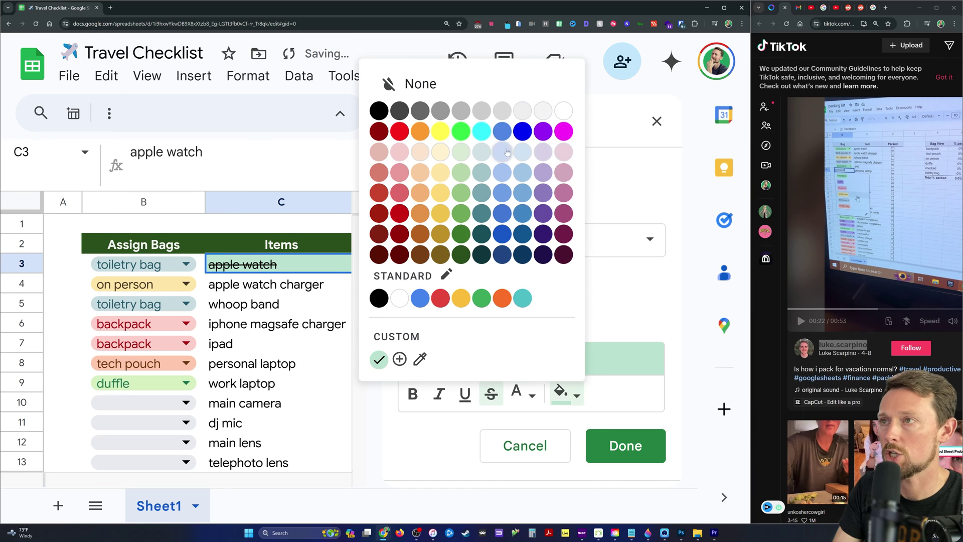
{"action": "left_click", "coordinate": [497, 86]}
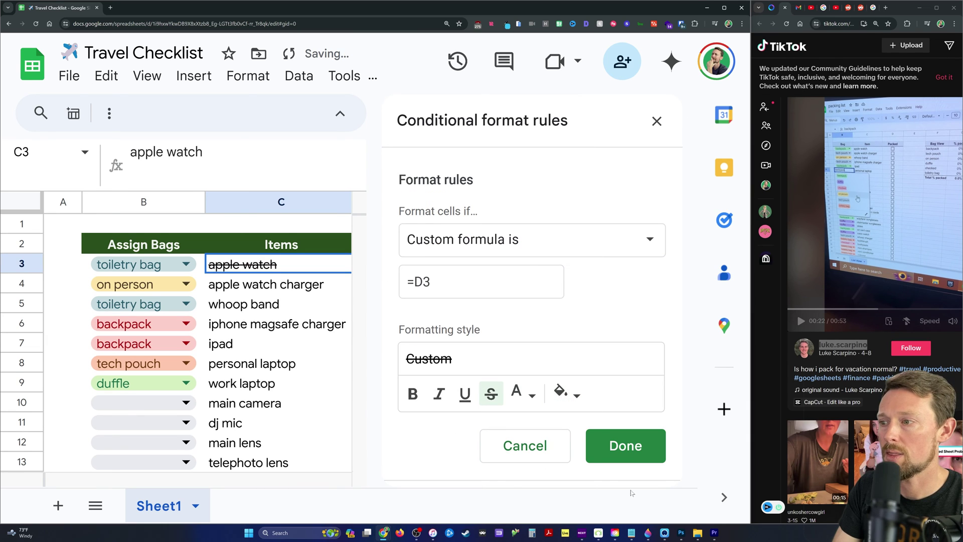
{"action": "left_click", "coordinate": [625, 446]}
{"action": "left_click", "coordinate": [657, 121]}
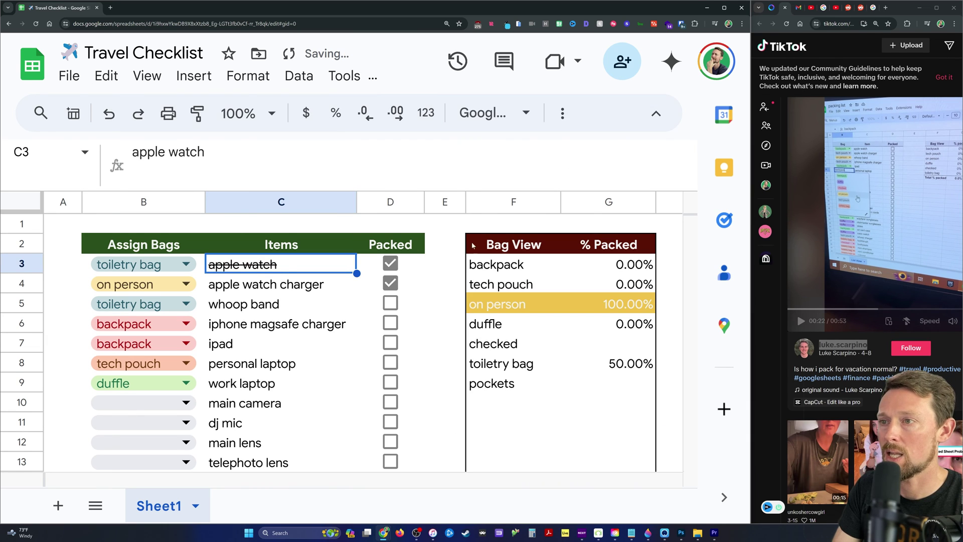
Toggle the Packed boxes for apple watch, whoop band and apple watch charger.
{"action": "left_click", "coordinate": [391, 263]}
{"action": "key", "text": "space"}
{"action": "key", "text": "Down"}
{"action": "key", "text": "Down"}
{"action": "key", "text": "space"}
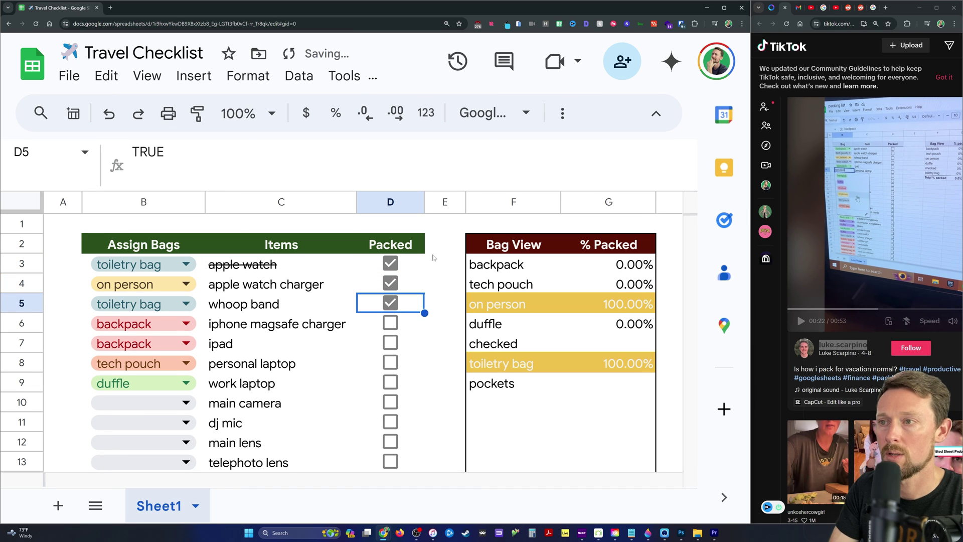
{"action": "key", "text": "Up"}
{"action": "key", "text": "Up"}
{"action": "key", "text": "space"}
{"action": "key", "text": "Down"}
{"action": "key", "text": "space"}
{"action": "key", "text": "Up"}
{"action": "key", "text": "space"}
{"action": "key", "text": "space"}
{"action": "key", "text": "space"}
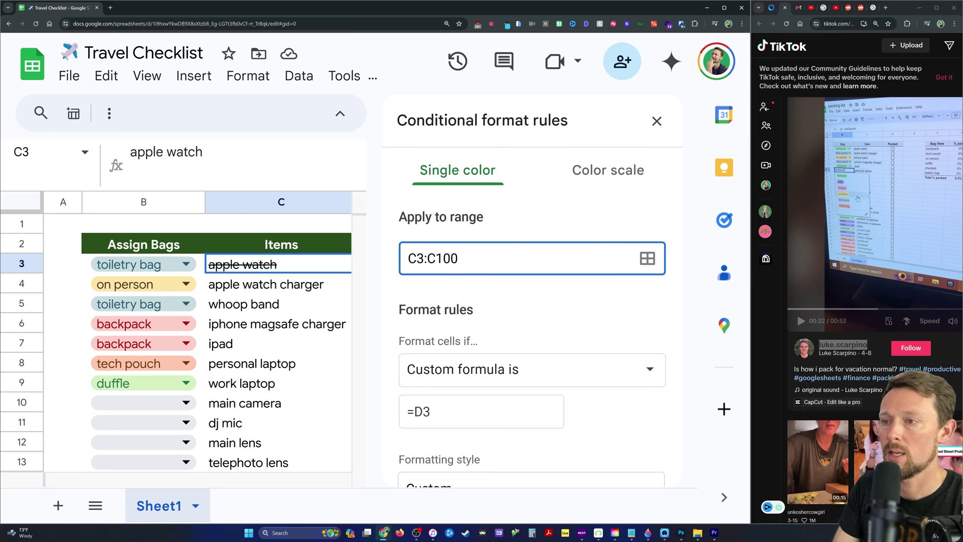
Save the =$D3 strikethrough rule on C3:C100, then test it on whoop band and the charger.
{"action": "left_click", "coordinate": [410, 412]}
{"action": "type", "text": "$"}
{"action": "scroll", "coordinate": [594, 474], "scroll_direction": "down", "scroll_amount": 3}
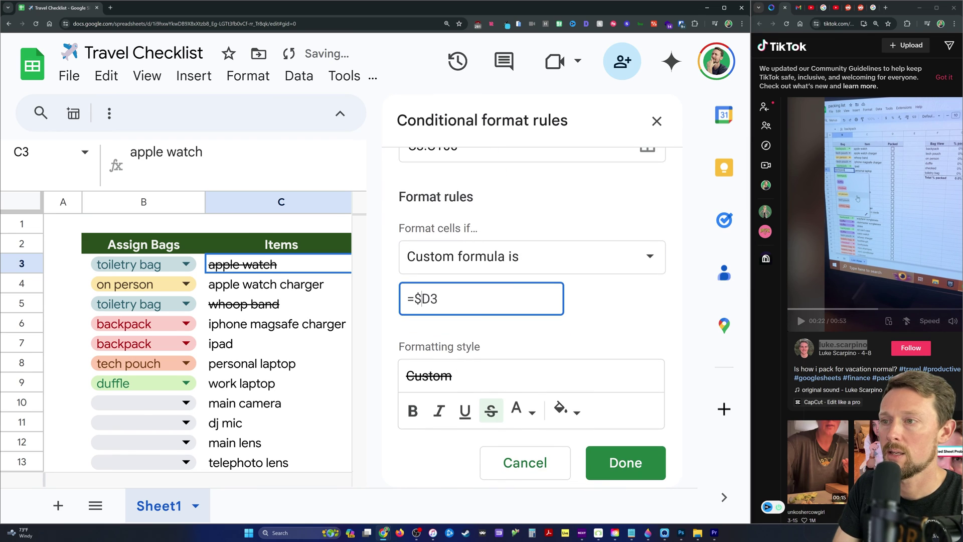
{"action": "left_click", "coordinate": [594, 474]}
{"action": "left_click", "coordinate": [657, 121]}
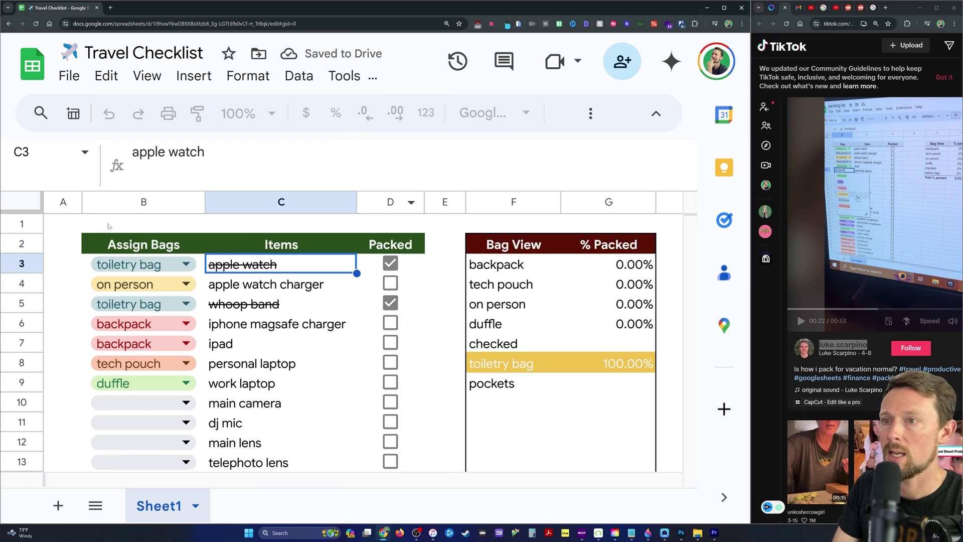
{"action": "left_click", "coordinate": [390, 303]}
{"action": "left_click", "coordinate": [391, 283]}
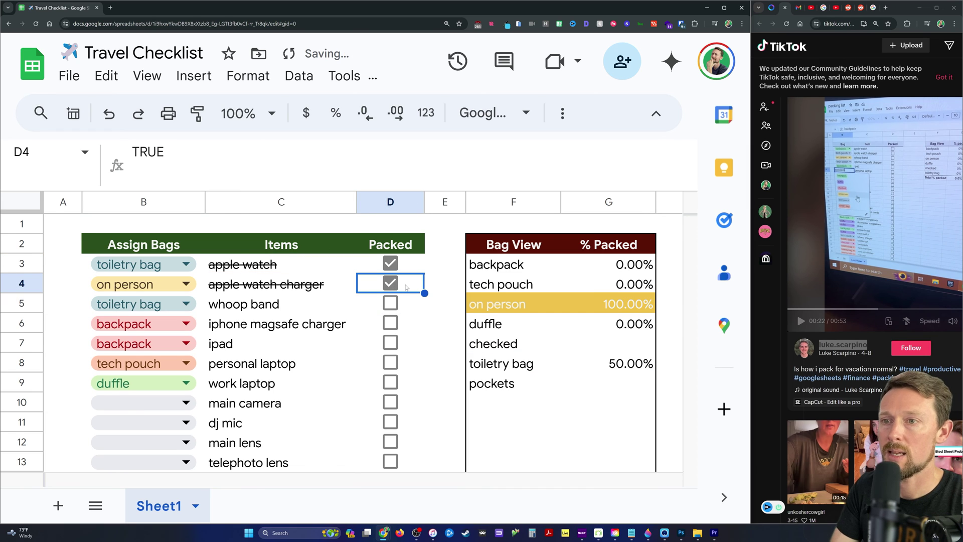
Undo the last toggle and tick several consecutive Packed boxes down the column.
{"action": "key", "text": "ctrl+z"}
{"action": "key", "text": "space"}
{"action": "key", "text": "Down"}
{"action": "key", "text": "space"}
{"action": "key", "text": "Down"}
{"action": "key", "text": "space"}
{"action": "key", "text": "Down"}
{"action": "key", "text": "space"}
{"action": "key", "text": "Down"}
{"action": "key", "text": "space"}
{"action": "key", "text": "Down"}
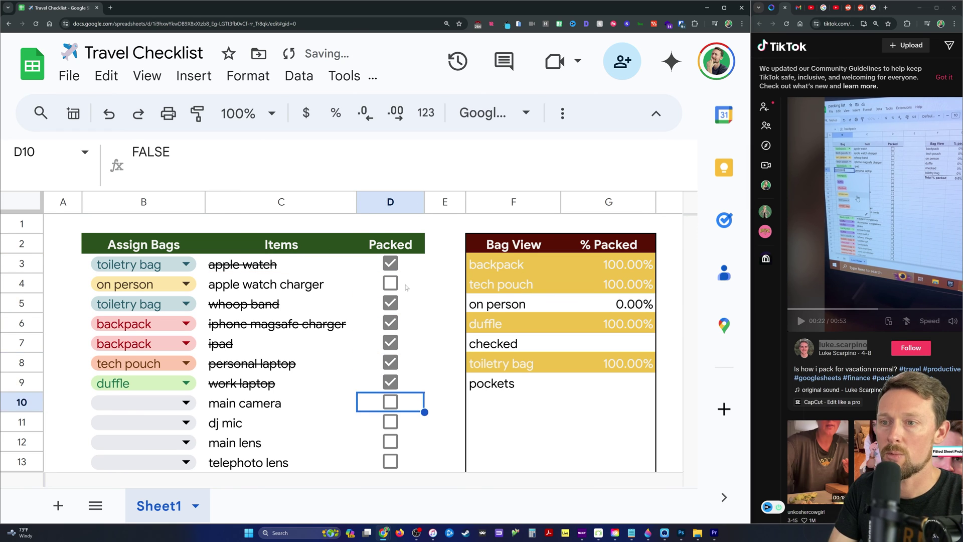
{"action": "key", "text": "Down"}
{"action": "key", "text": "Down"}
{"action": "key", "text": "space"}
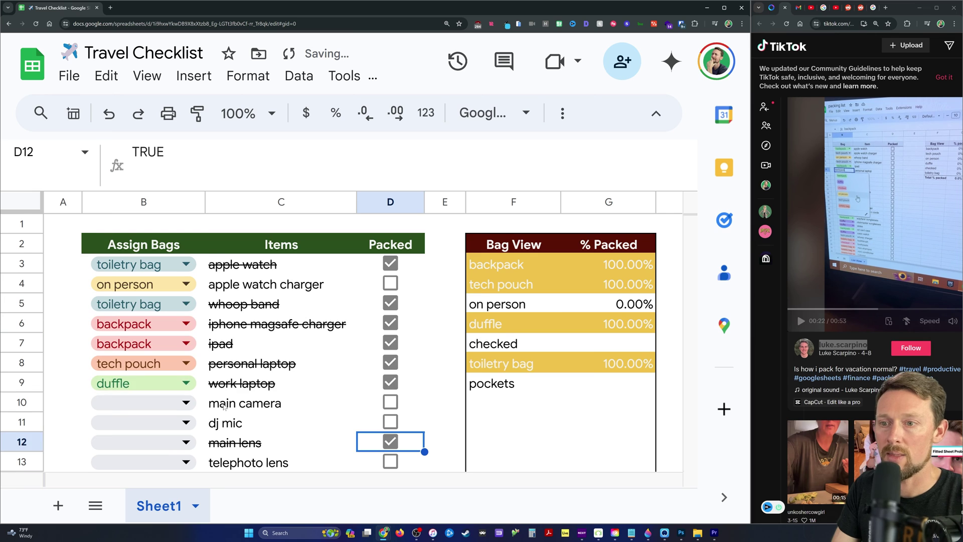
{"action": "scroll", "coordinate": [238, 324], "scroll_direction": "down", "scroll_amount": 1}
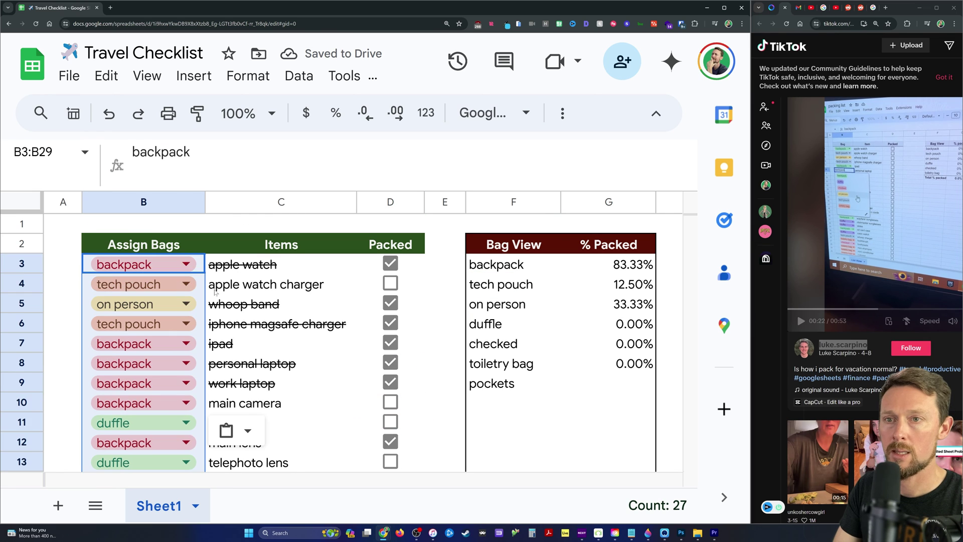
Untick iphone magsafe charger, ipad and the remaining backpack items, then toggle a block of boxes.
{"action": "left_click", "coordinate": [219, 303]}
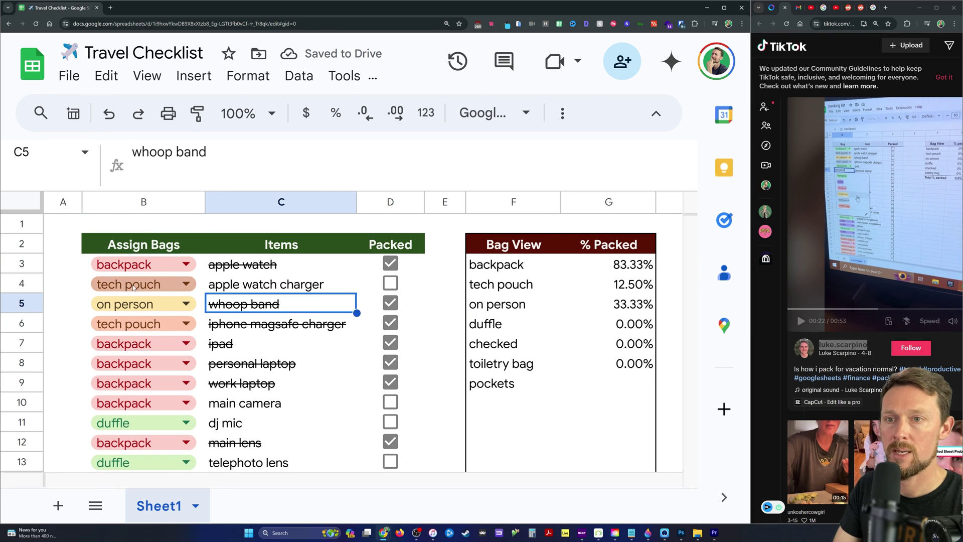
{"action": "left_click", "coordinate": [394, 326]}
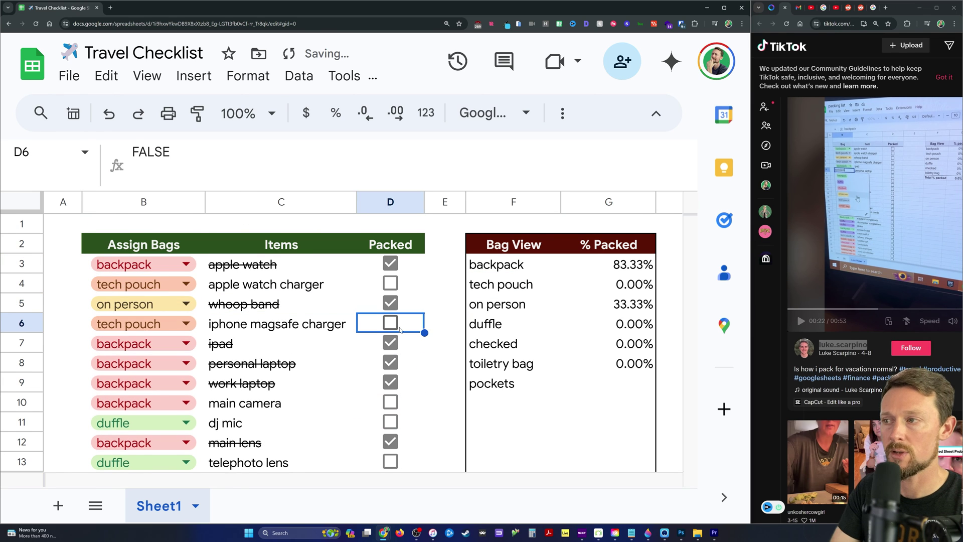
{"action": "key", "text": "Down"}
{"action": "key", "text": "space"}
{"action": "key", "text": "Down"}
{"action": "key", "text": "space"}
{"action": "key", "text": "Down"}
{"action": "key", "text": "space"}
{"action": "key", "text": "Down"}
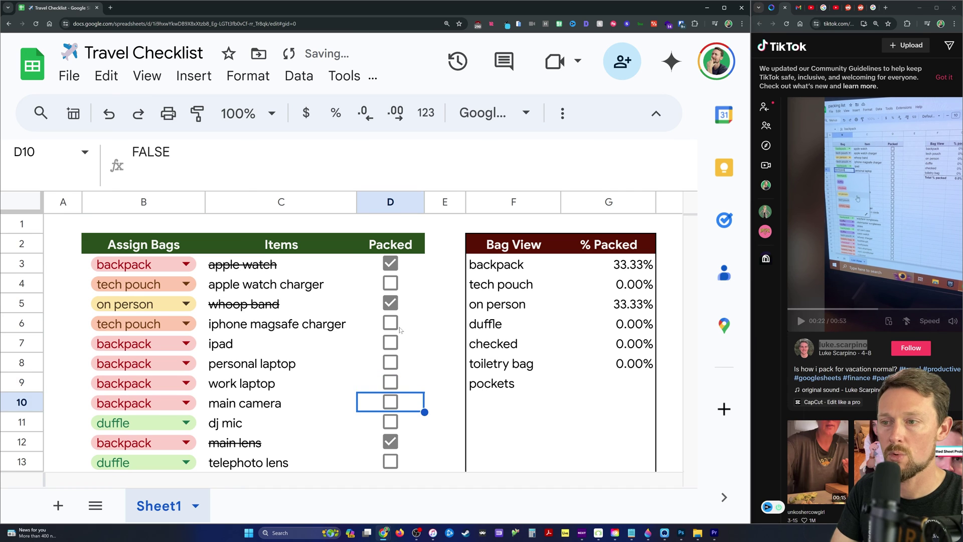
{"action": "key", "text": "Up"}
{"action": "key", "text": "Up"}
{"action": "key", "text": "Up"}
{"action": "key", "text": "Up"}
{"action": "key", "text": "shift+Down"}
{"action": "key", "text": "shift+Down"}
{"action": "key", "text": "shift+Down"}
{"action": "key", "text": "shift+Down"}
{"action": "key", "text": "space"}
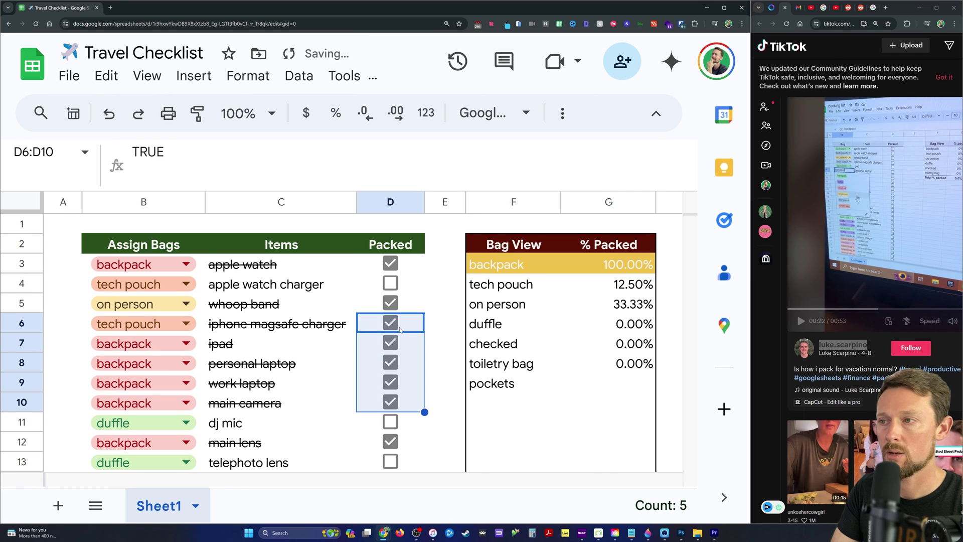
{"action": "key", "text": "ctrl+shift+Down"}
{"action": "key", "text": "space"}
Select every Packed checkbox from the first item to the bottom and tick them all.
{"action": "key", "text": "ctrl+Up"}
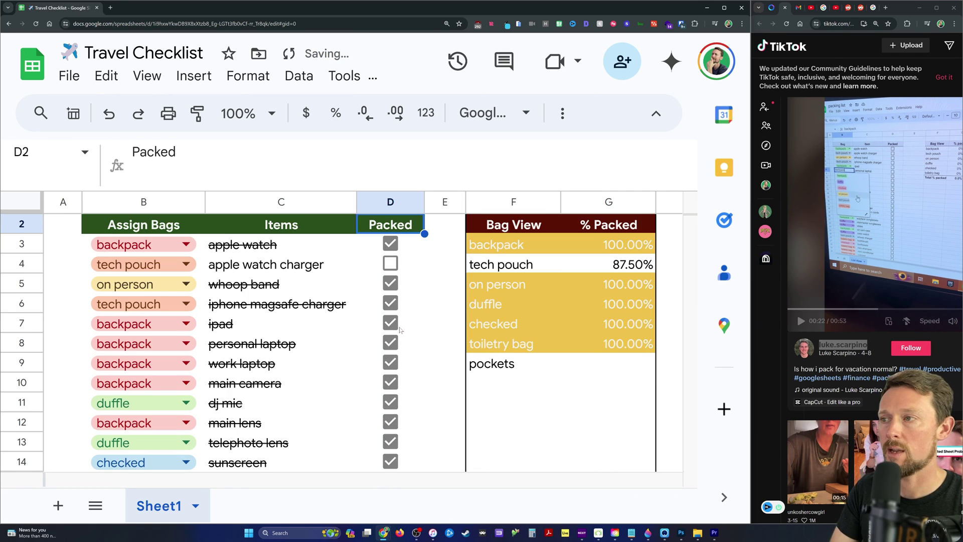
{"action": "key", "text": "Down"}
{"action": "key", "text": "ctrl+shift+Down"}
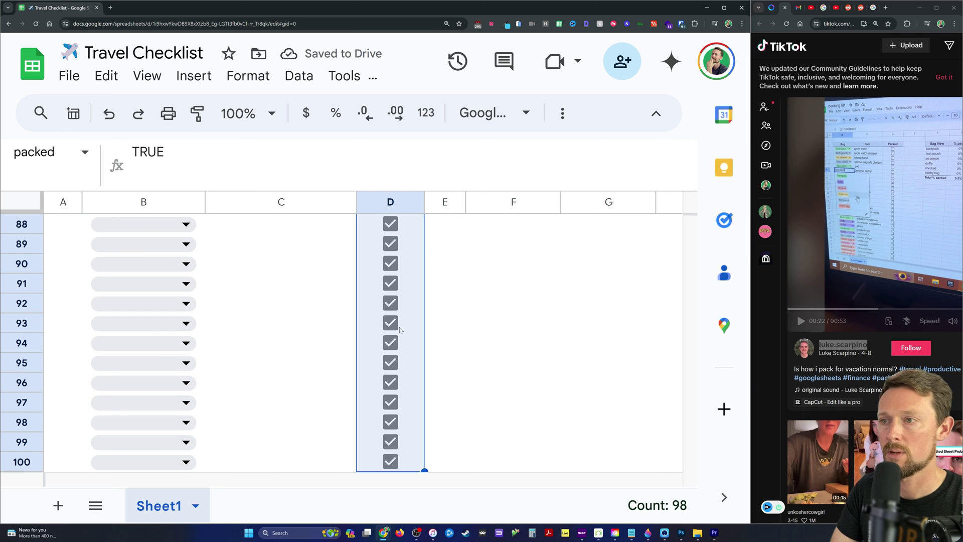
{"action": "key", "text": "space"}
{"action": "key", "text": "ctrl+Up"}
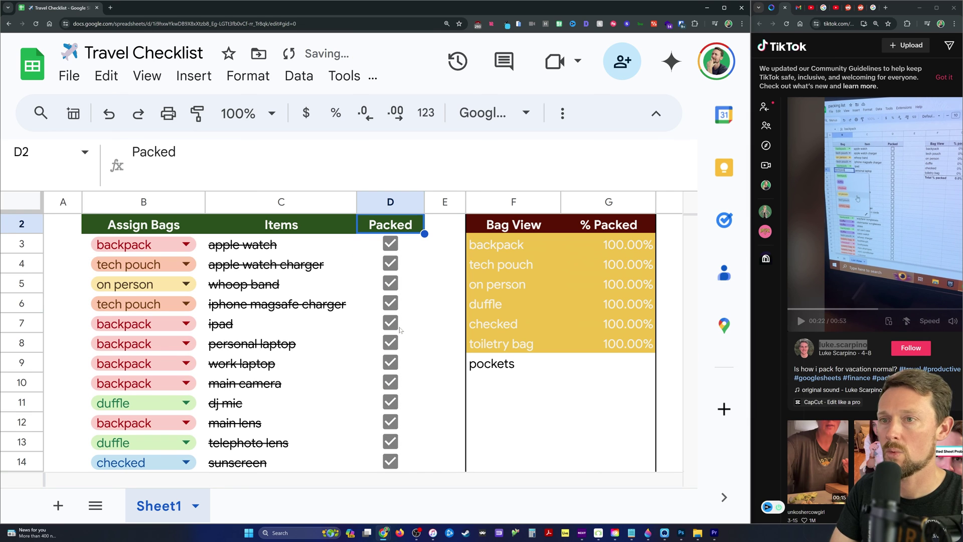
Add row 30 with bag set to pockets and item 'money'.
{"action": "key", "text": "Down"}
{"action": "key", "text": "Left"}
{"action": "key", "text": "Left"}
{"action": "key", "text": "Down"}
{"action": "key", "text": "ctrl+Down"}
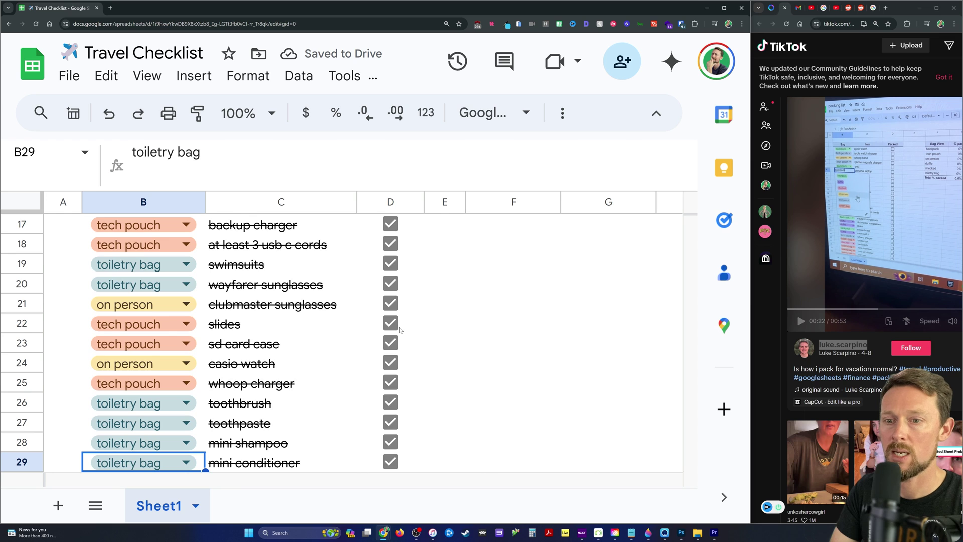
{"action": "key", "text": "Down"}
{"action": "type", "text": "po"}
{"action": "key", "text": "Down"}
{"action": "key", "text": "Tab"}
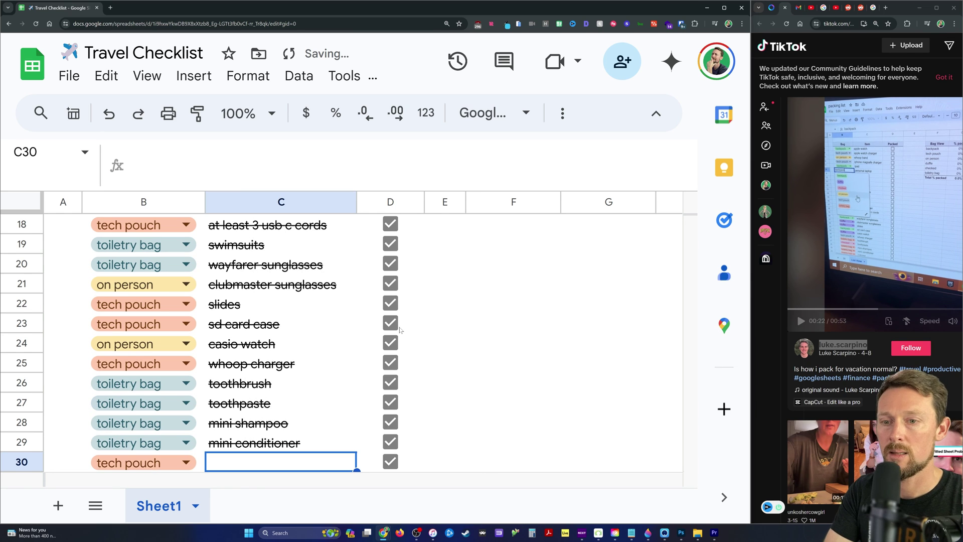
{"action": "key", "text": "Left"}
{"action": "type", "text": "po"}
{"action": "key", "text": "Tab"}
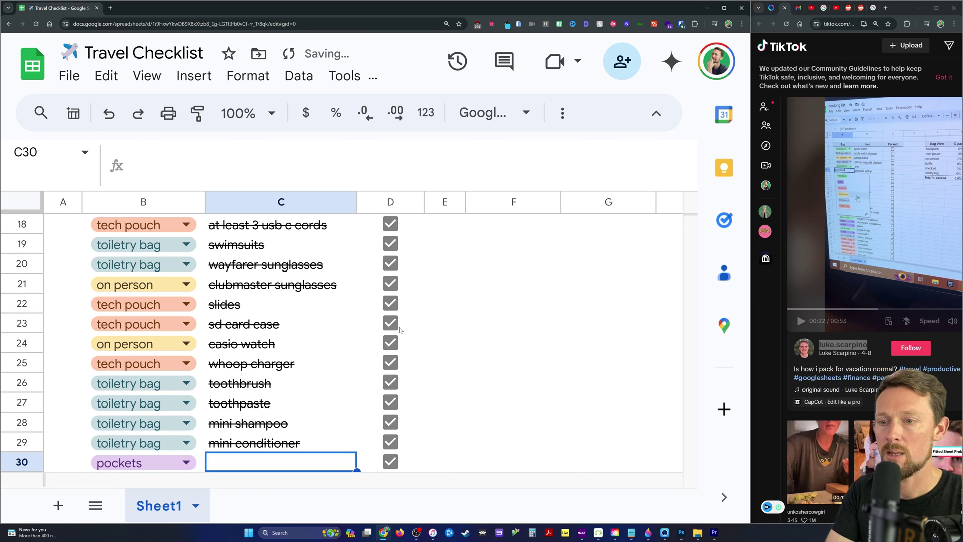
{"action": "type", "text": "money"}
{"action": "key", "text": "BackSpace"}
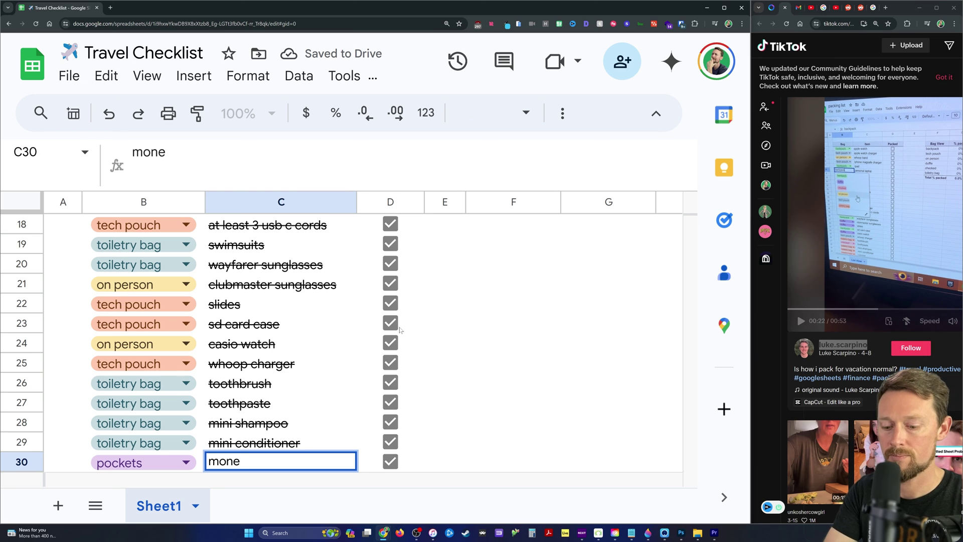
{"action": "type", "text": "y"}
{"action": "key", "text": "ctrl+Home"}
{"action": "left_click_drag", "start_coordinate": [130, 244], "coordinate": [397, 251]}
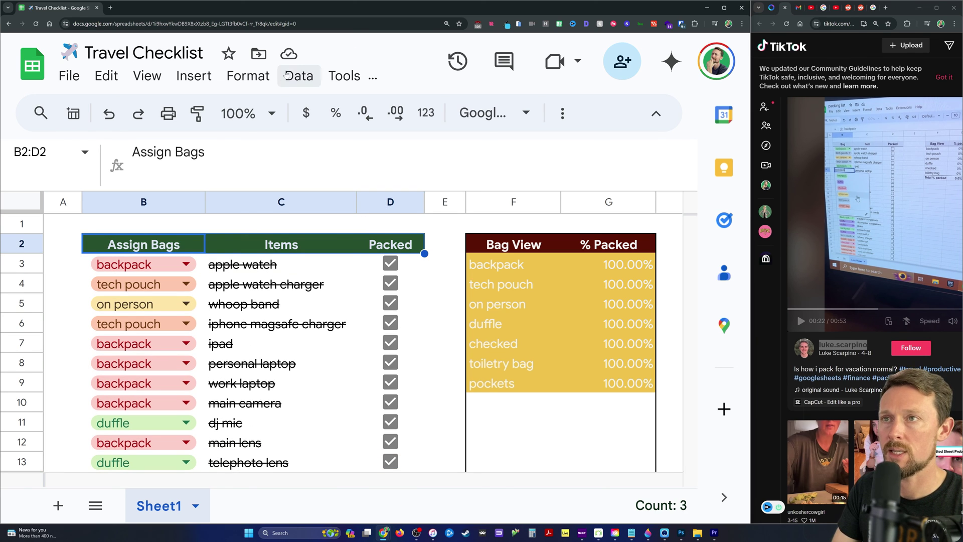
Create a filter on the checklist headers and show only backpack in Assign Bags.
{"action": "left_click", "coordinate": [248, 75]}
{"action": "mouse_move", "coordinate": [300, 73]}
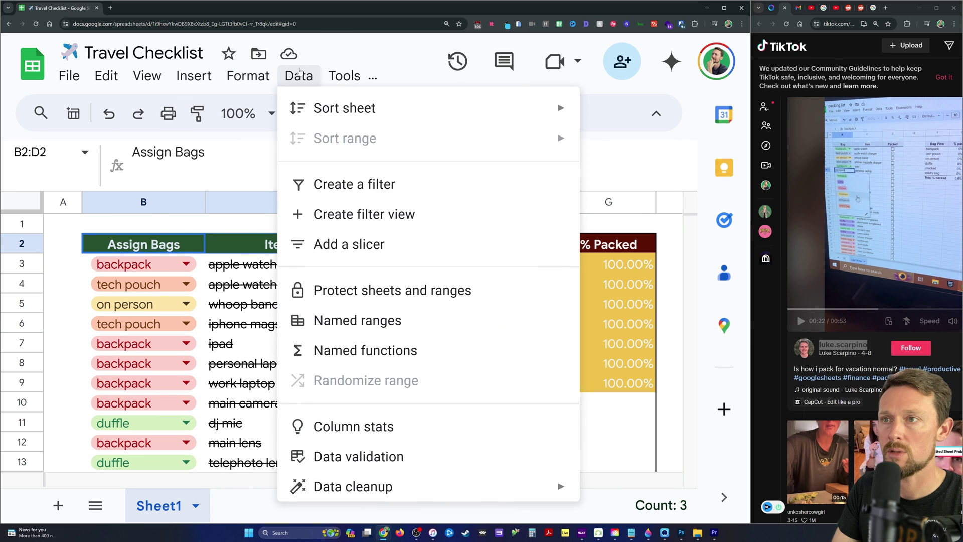
{"action": "left_click", "coordinate": [366, 183]}
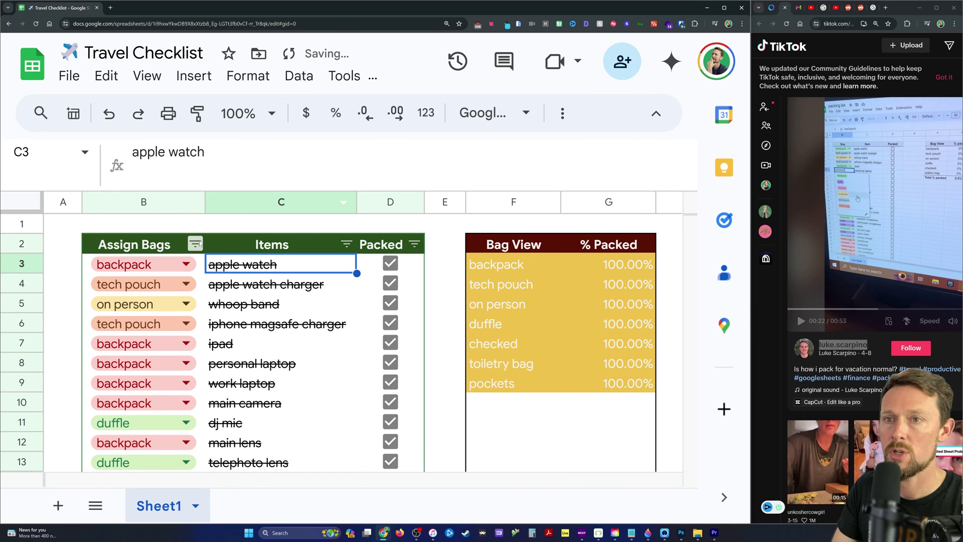
{"action": "left_click", "coordinate": [195, 245]}
{"action": "scroll", "coordinate": [296, 424], "scroll_direction": "down", "scroll_amount": 2}
{"action": "scroll", "coordinate": [252, 371], "scroll_direction": "down", "scroll_amount": 1}
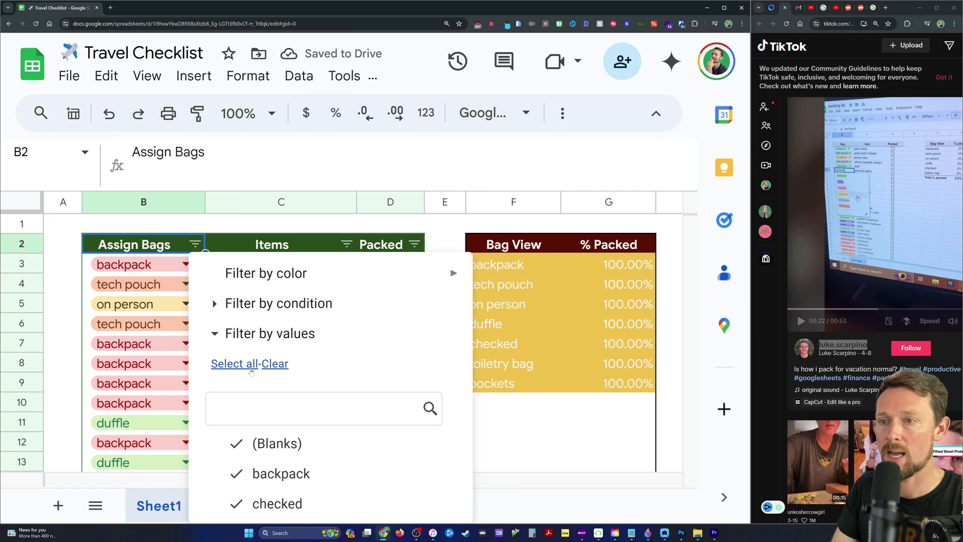
{"action": "left_click", "coordinate": [282, 365]}
{"action": "scroll", "coordinate": [283, 374], "scroll_direction": "down", "scroll_amount": 3}
{"action": "left_click", "coordinate": [281, 368]}
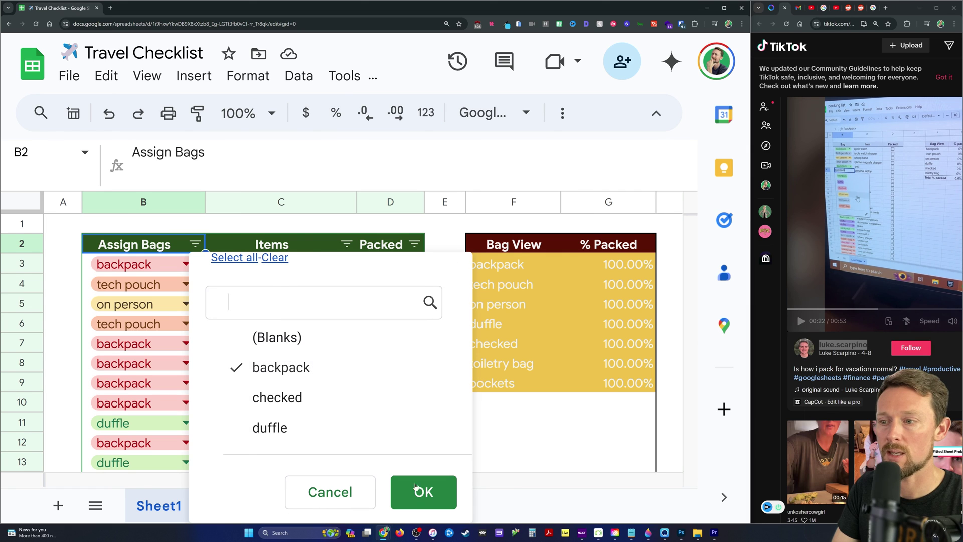
{"action": "left_click", "coordinate": [401, 492]}
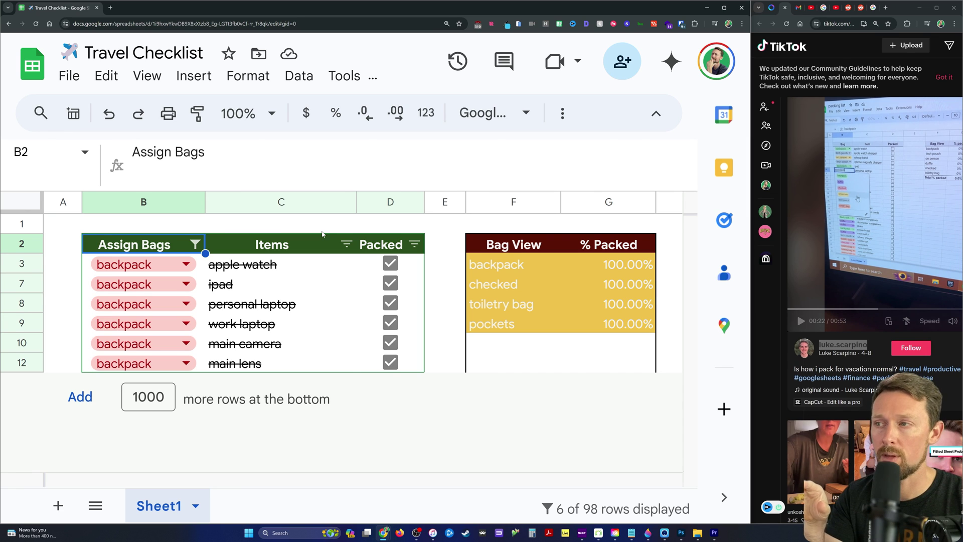
Reset the Assign Bags filter to include every bag so all rows show again.
{"action": "left_click_drag", "start_coordinate": [502, 264], "coordinate": [602, 323]}
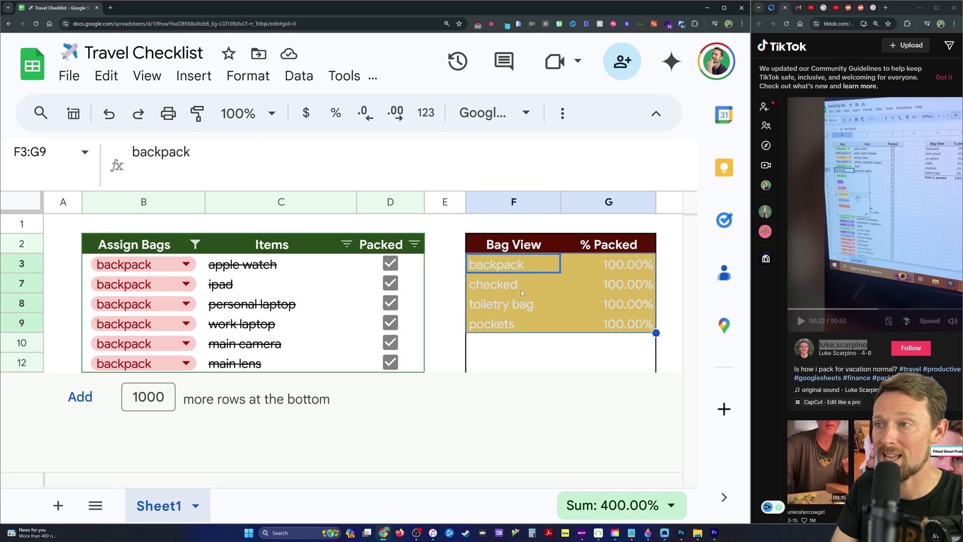
{"action": "left_click", "coordinate": [195, 244]}
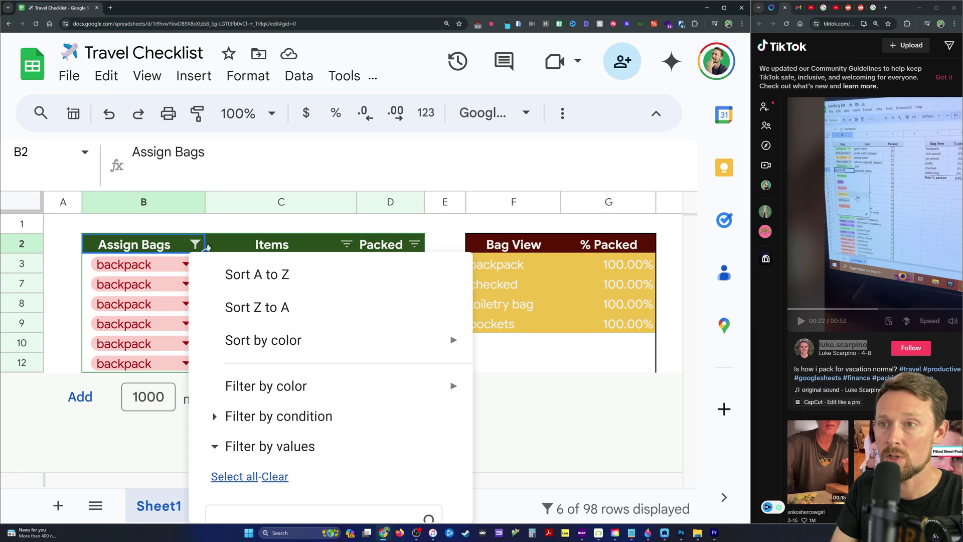
{"action": "scroll", "coordinate": [262, 417], "scroll_direction": "down", "scroll_amount": 3}
{"action": "left_click", "coordinate": [275, 402]}
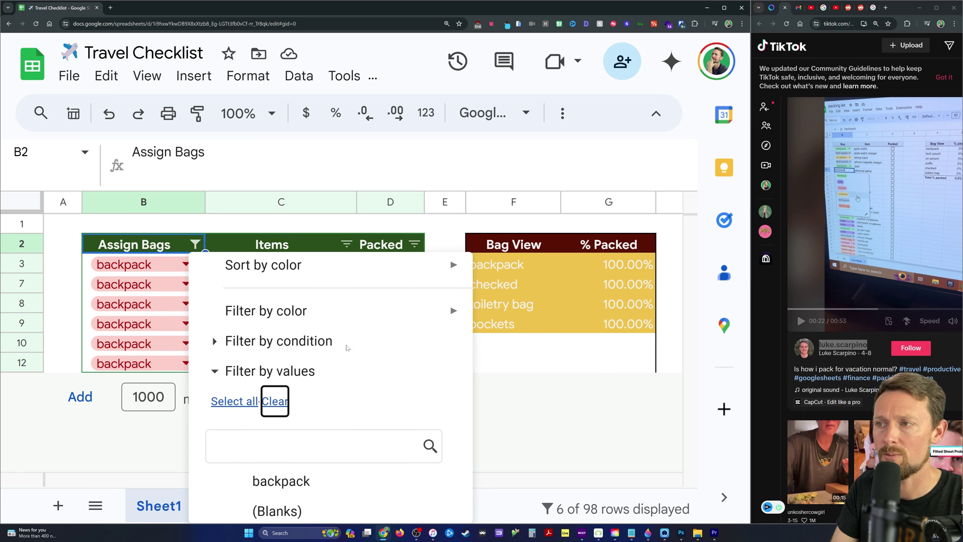
{"action": "left_click", "coordinate": [234, 402]}
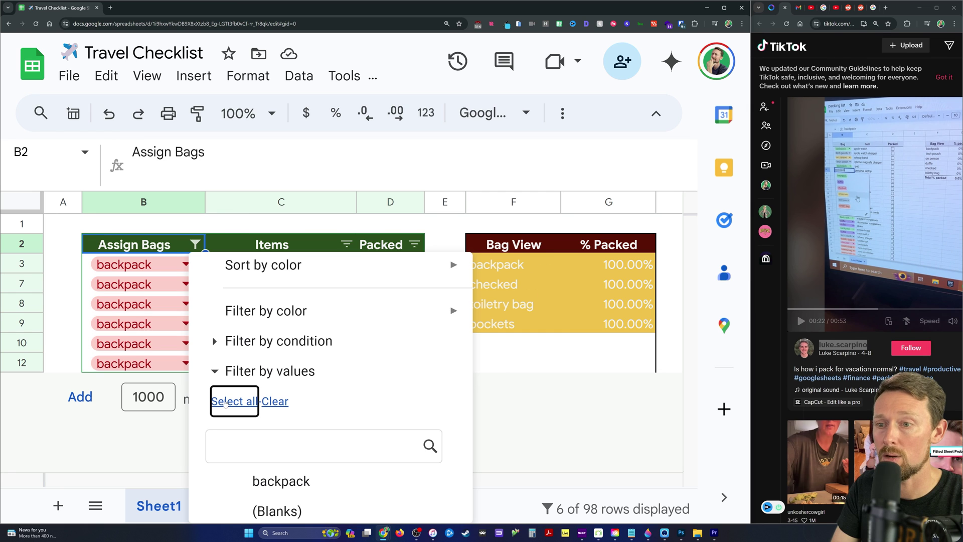
{"action": "scroll", "coordinate": [350, 393], "scroll_direction": "down", "scroll_amount": 3}
{"action": "left_click", "coordinate": [403, 506]}
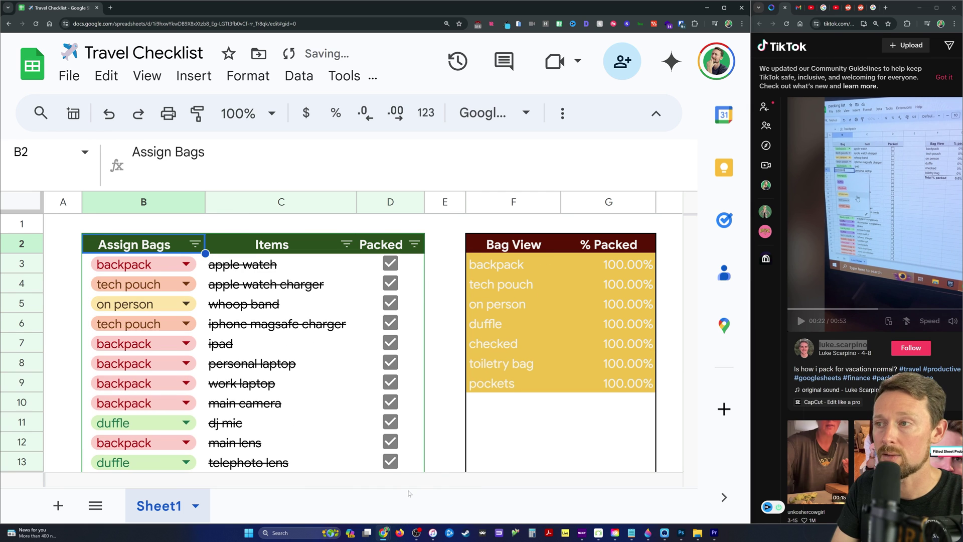
{"action": "left_click_drag", "start_coordinate": [511, 268], "coordinate": [512, 381]}
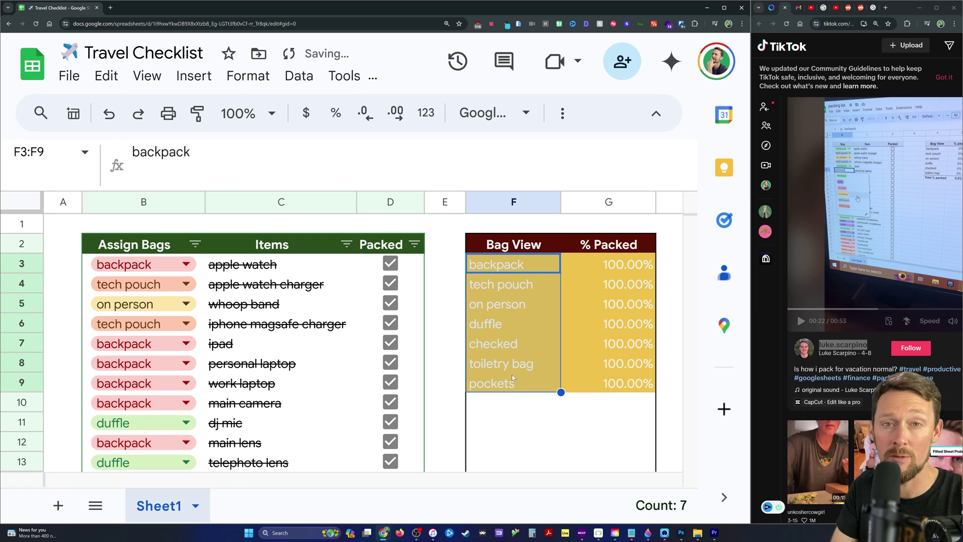